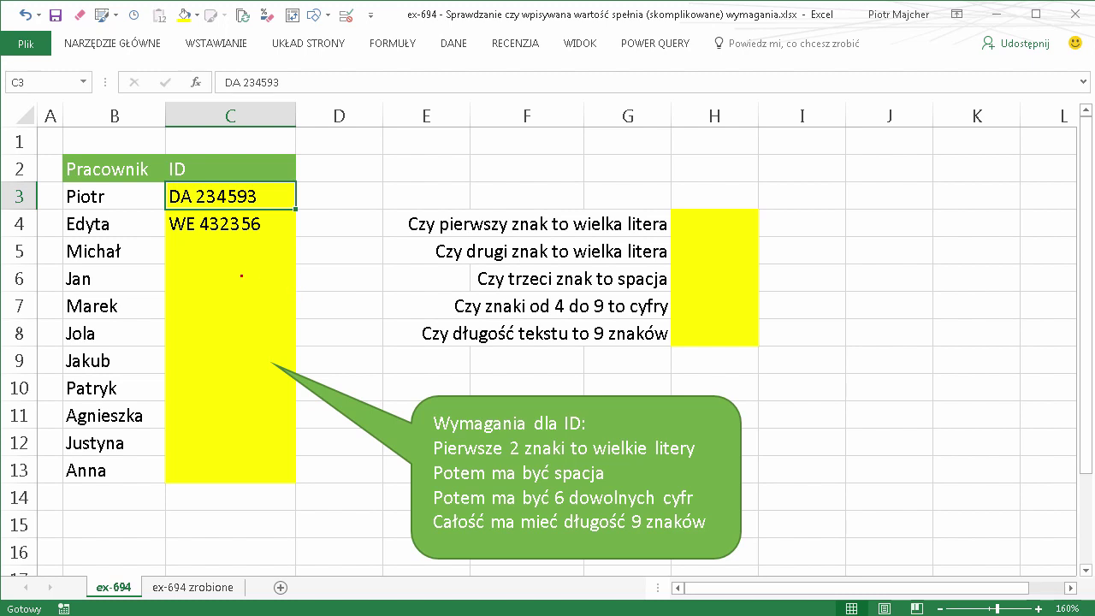
# Start a Custom-formula Data Validation rule for the ID cells, then cancel it for now
pyautogui.moveTo(226, 282); pyautogui.dragTo(187, 515)
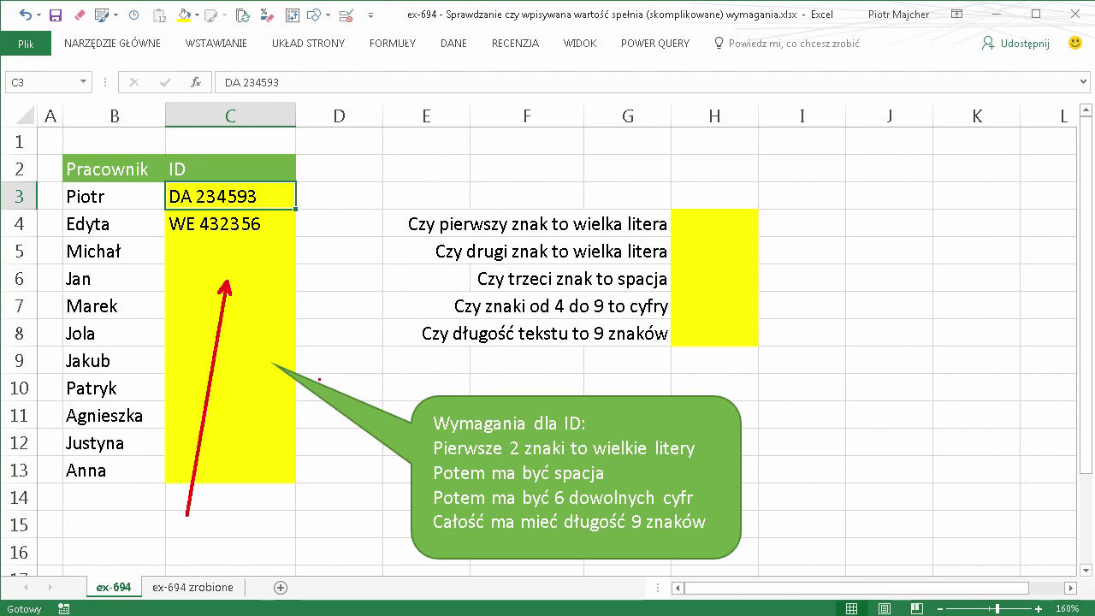
pyautogui.moveTo(489, 382)
pyautogui.mouseDown()
pyautogui.moveTo(747, 407)
pyautogui.moveTo(471, 376)
pyautogui.mouseUp()
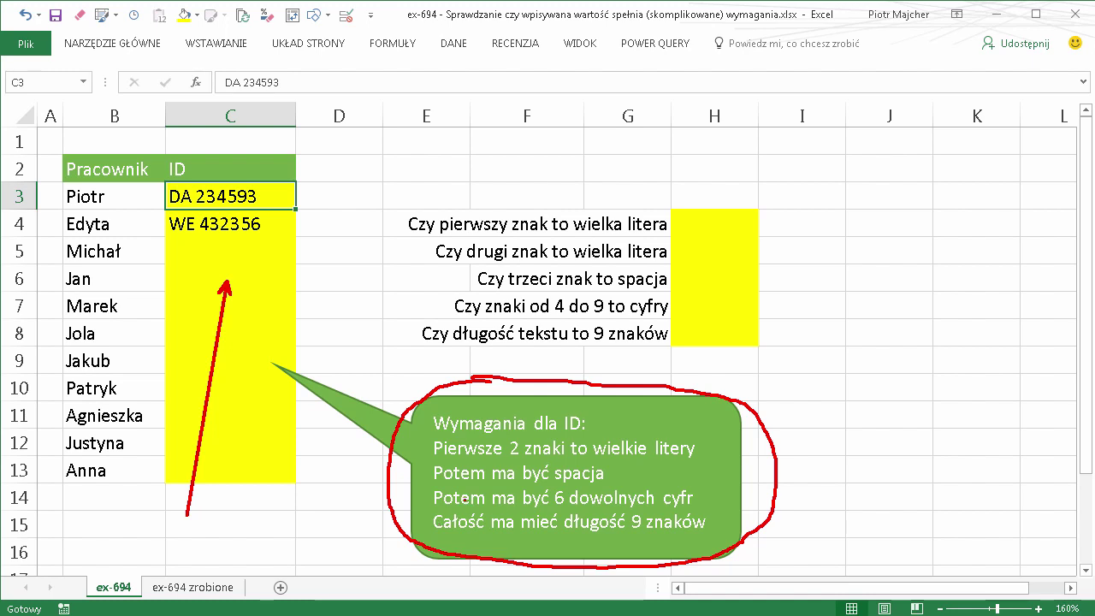
pyautogui.moveTo(689, 195); pyautogui.dragTo(696, 195)
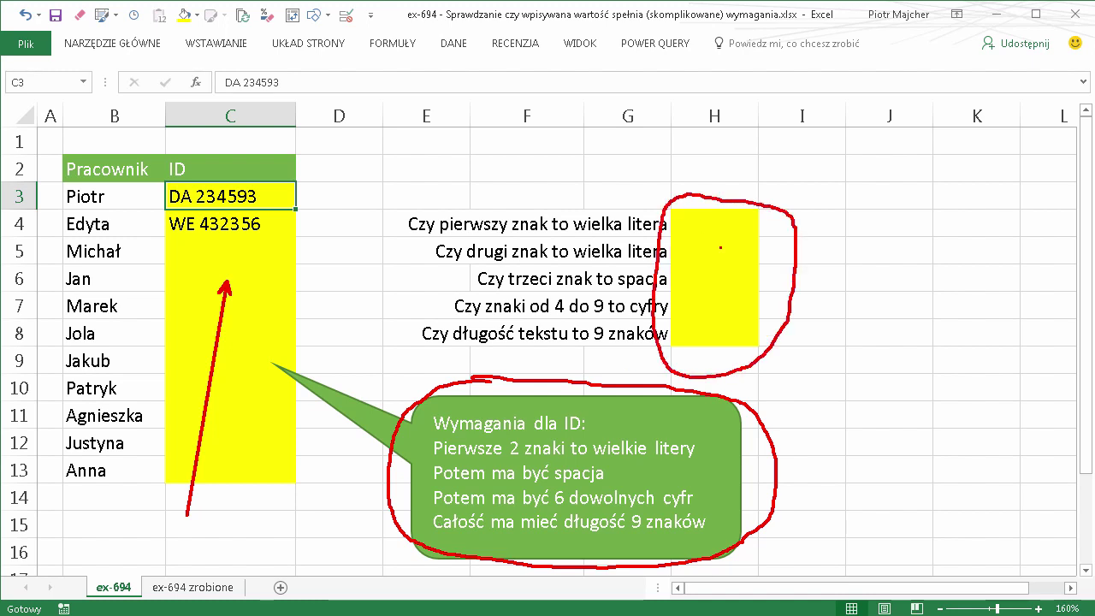
pyautogui.press('Escape')
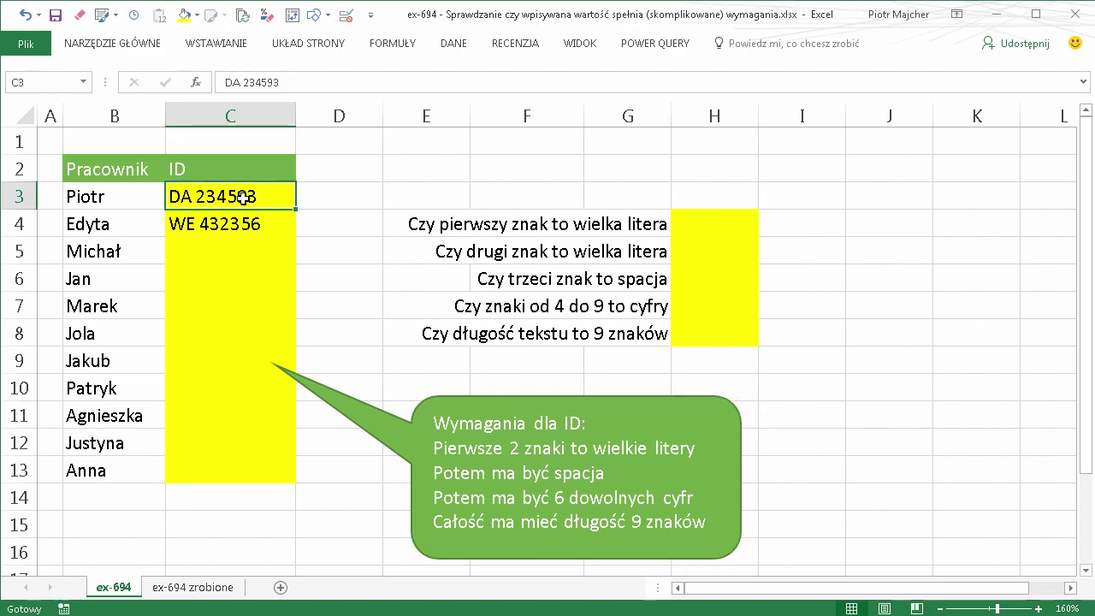
pyautogui.click(455, 44)
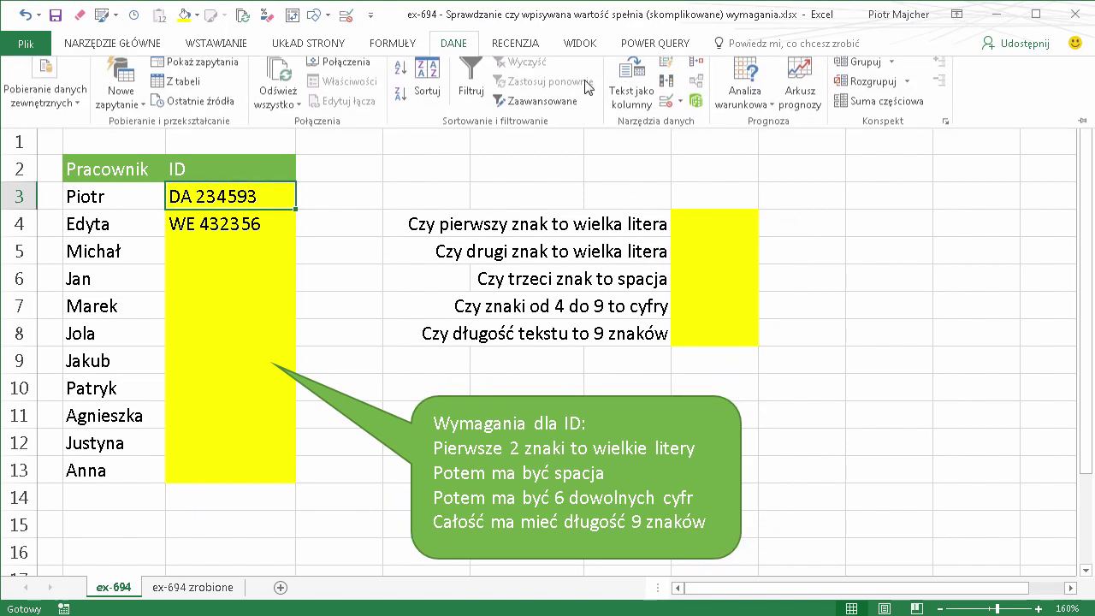
pyautogui.click(676, 112)
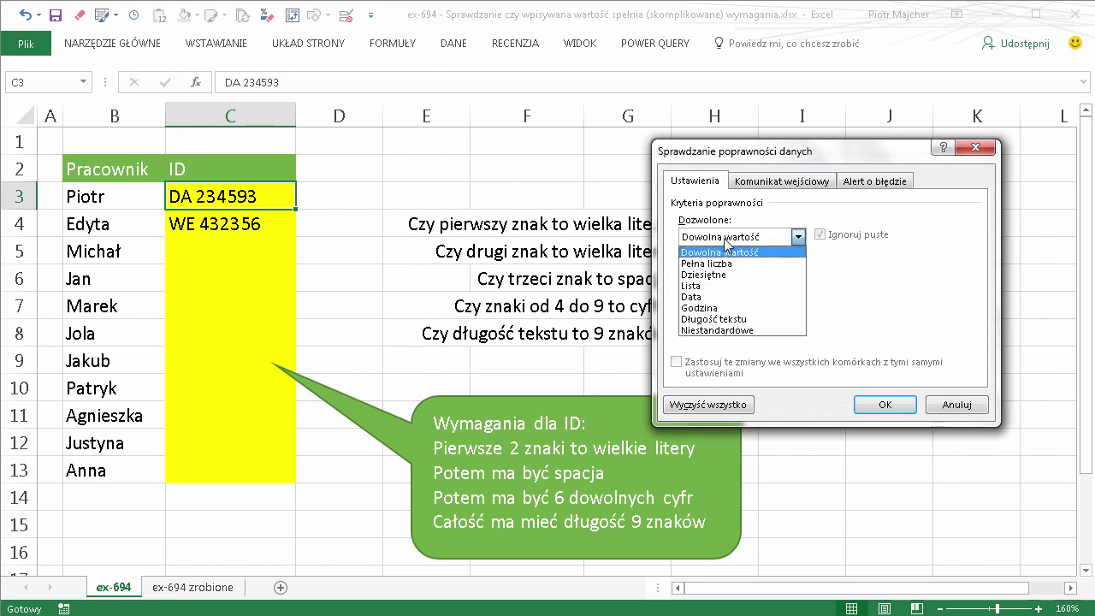
pyautogui.click(715, 238)
pyautogui.click(721, 330)
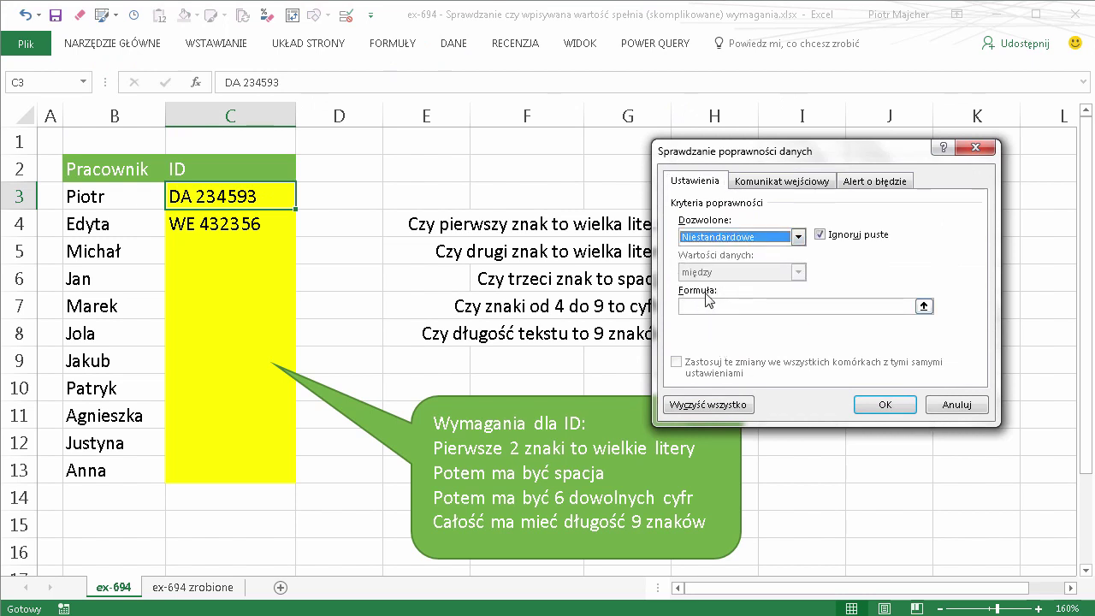
pyautogui.click(694, 309)
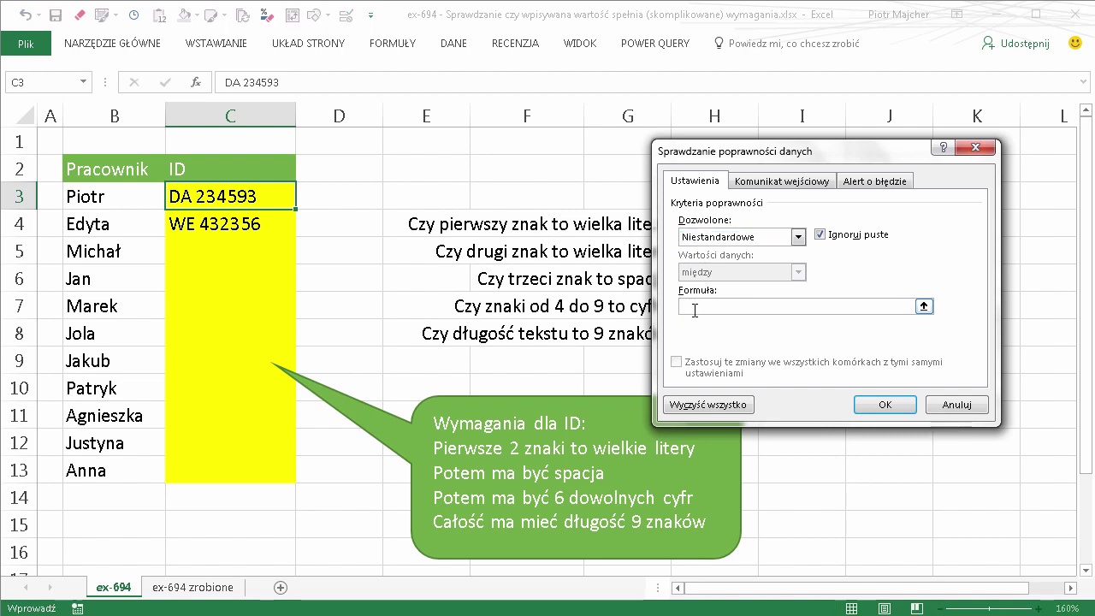
pyautogui.press('Escape')
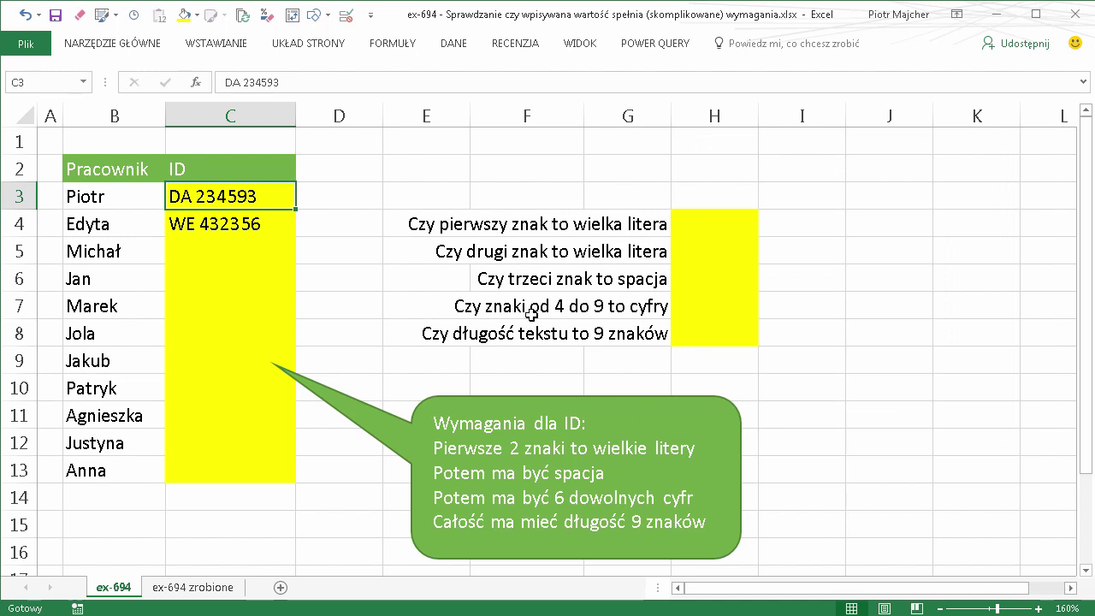
# Enter =DŁ(C3)=9 in H8 to test that the ID is 9 characters long
pyautogui.click(714, 333)
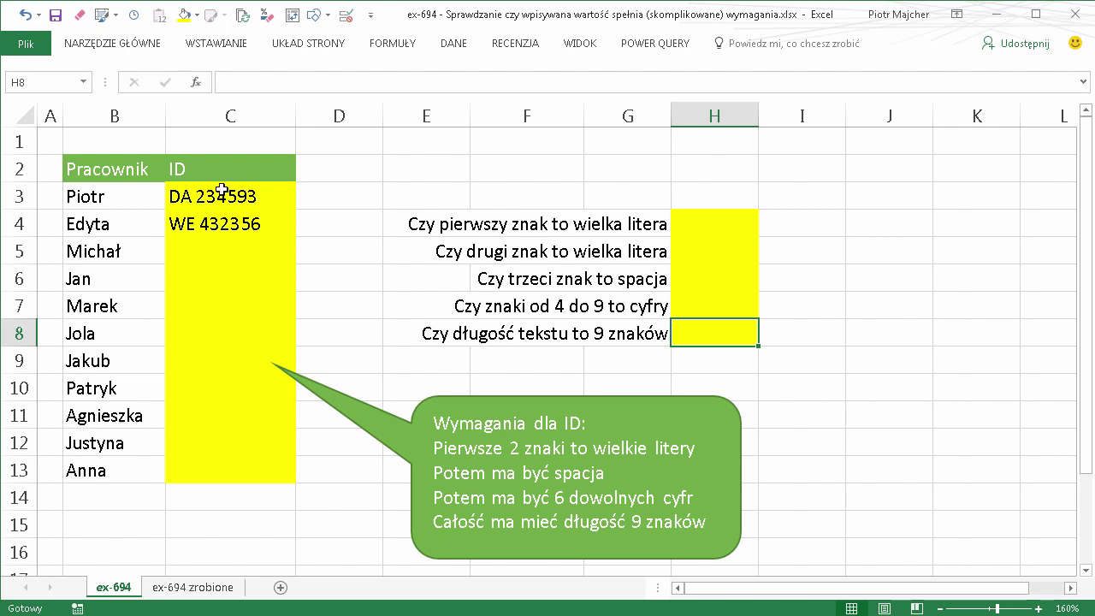
pyautogui.write('=')
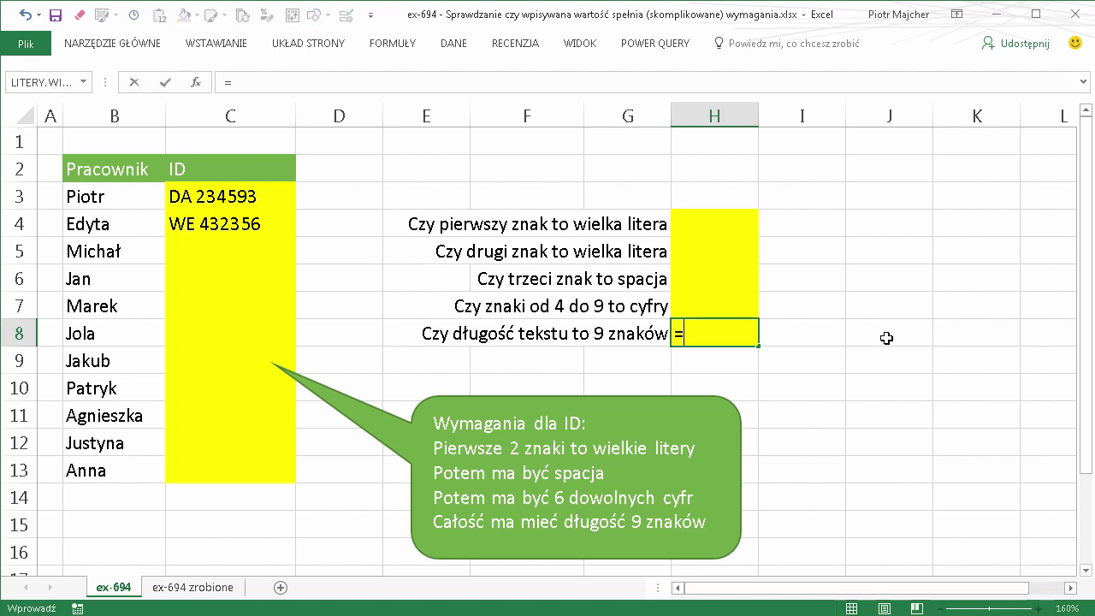
pyautogui.write('dł(')
pyautogui.press('Left')
pyautogui.press('Left')
pyautogui.press('Left')
pyautogui.press('Left')
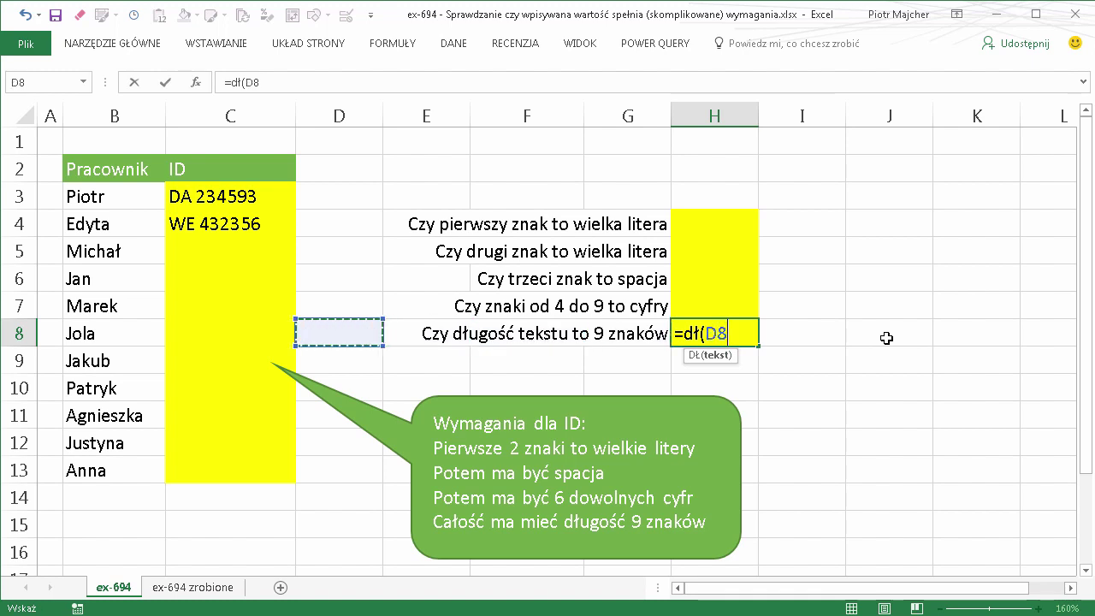
pyautogui.press('Left')
pyautogui.press('Up')
pyautogui.press('Up')
pyautogui.press('Up')
pyautogui.press('Up')
pyautogui.press('Up')
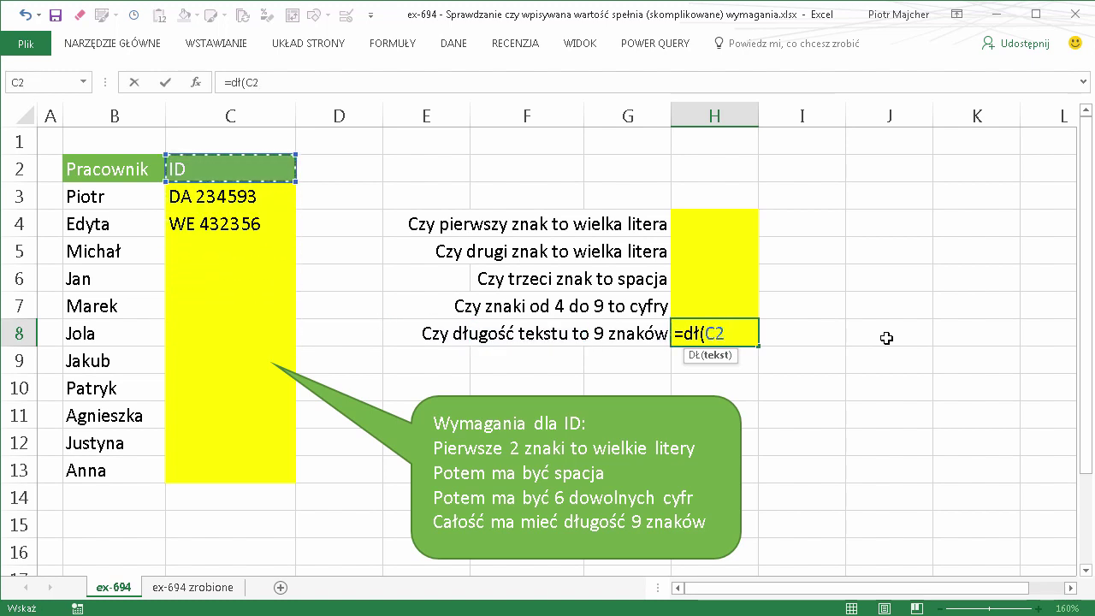
pyautogui.press('Down')
pyautogui.write(')=')
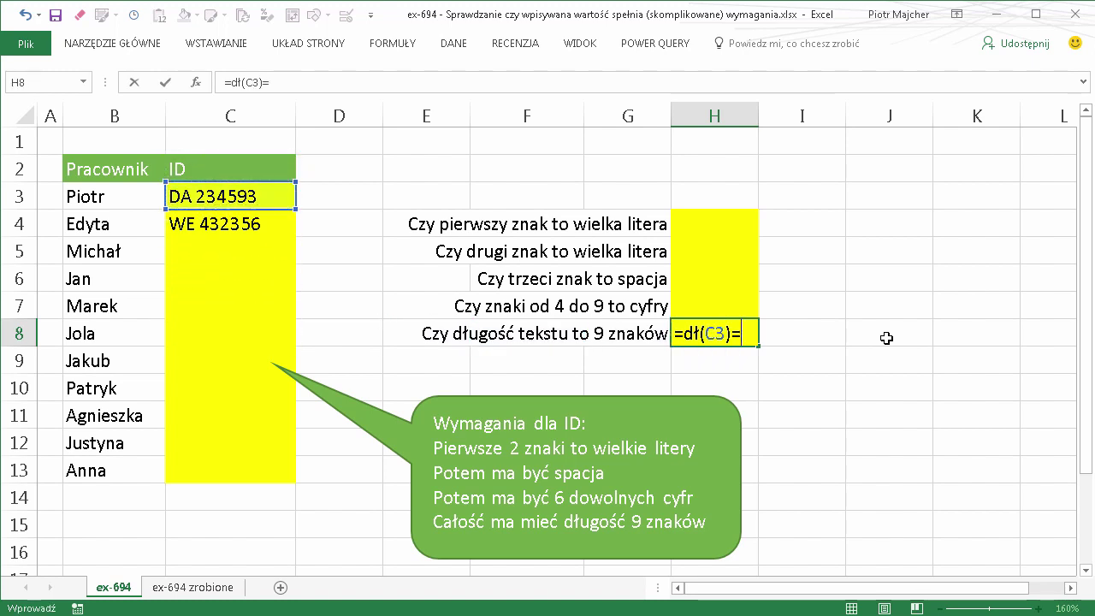
pyautogui.write('9')
pyautogui.press('Return')
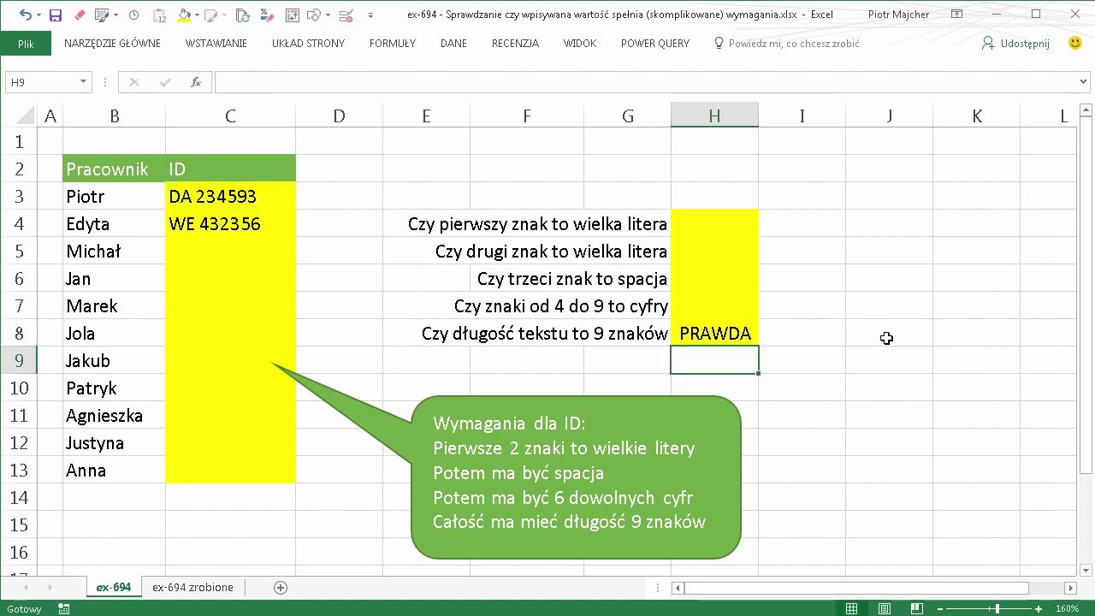
pyautogui.press('Up')
pyautogui.press('Up')
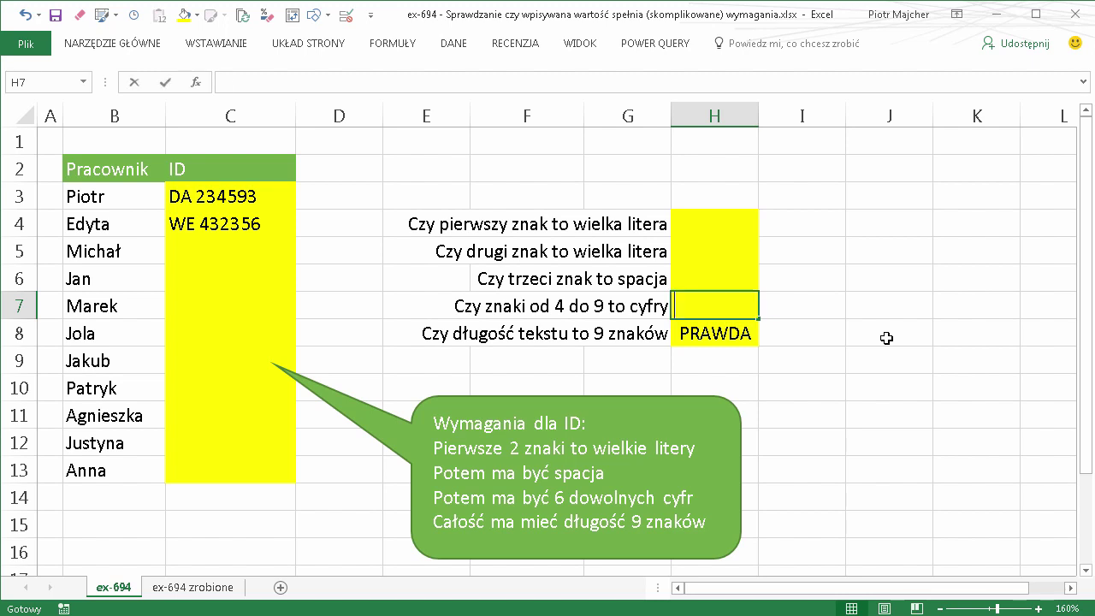
# Try a PRAWY formula in H7, then discard the attempt
pyautogui.write('=pr')
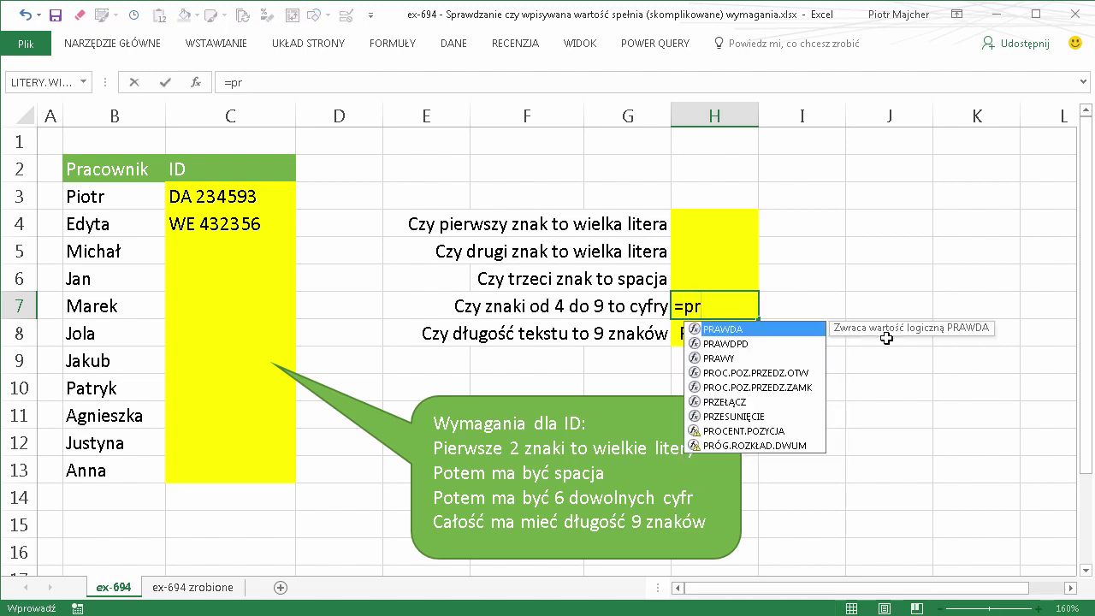
pyautogui.press('Down')
pyautogui.press('Down')
pyautogui.press('Tab')
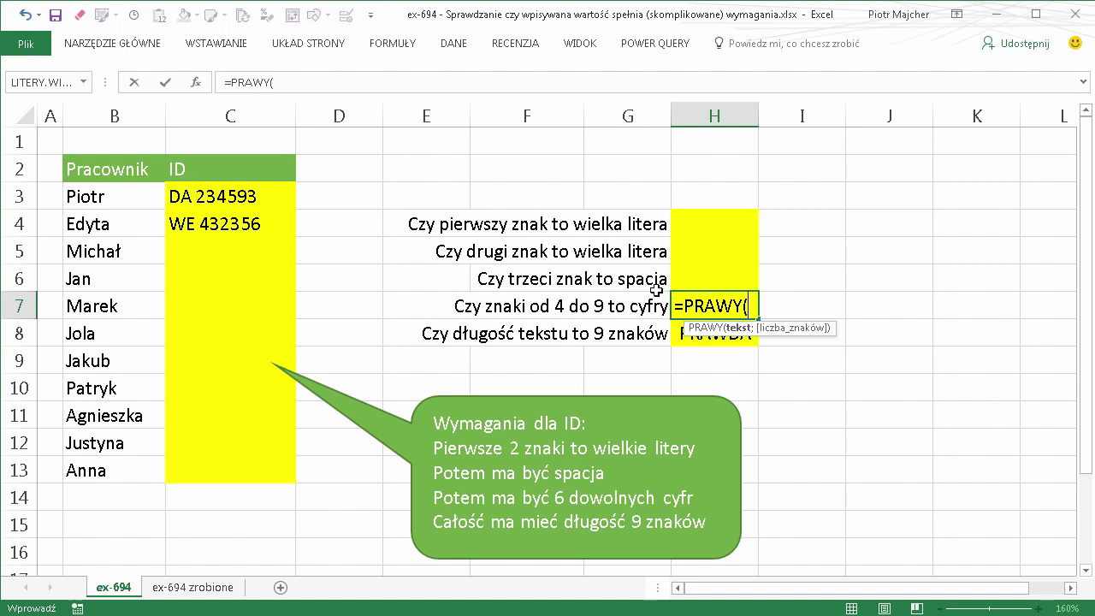
pyautogui.press('BackSpace')
pyautogui.press('BackSpace')
pyautogui.press('BackSpace')
pyautogui.press('BackSpace')
pyautogui.press('BackSpace')
pyautogui.press('BackSpace')
pyautogui.write('fr')
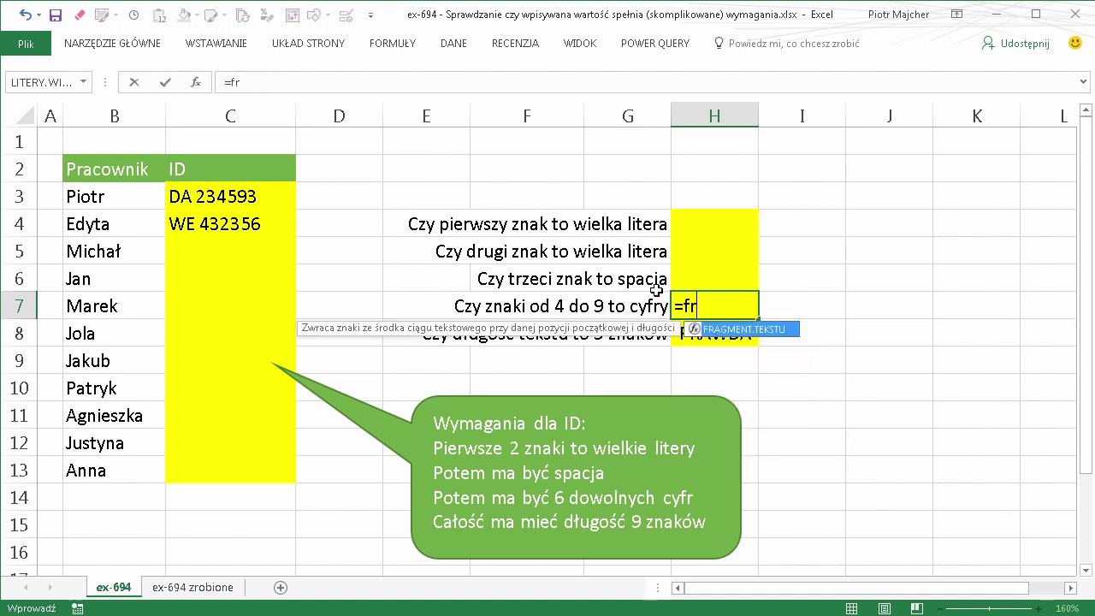
pyautogui.write('g')
pyautogui.press('Tab')
pyautogui.press('Left')
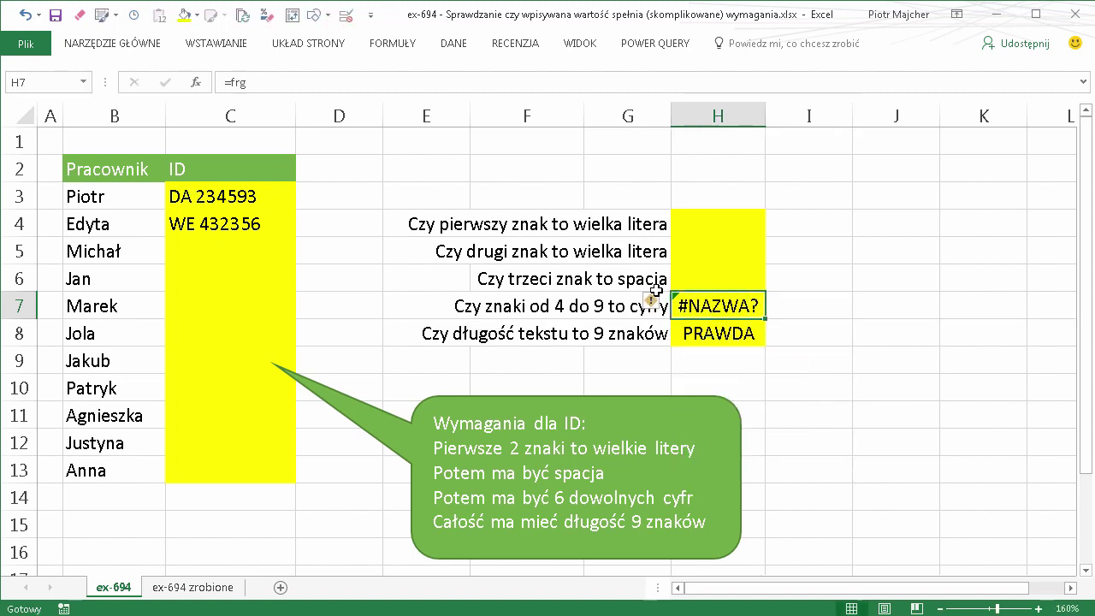
# Enter =FRAGMENT.TEKSTU(C3;4;6) in H7, extracting 234593 from the first ID
pyautogui.write('=fr')
pyautogui.press('Tab')
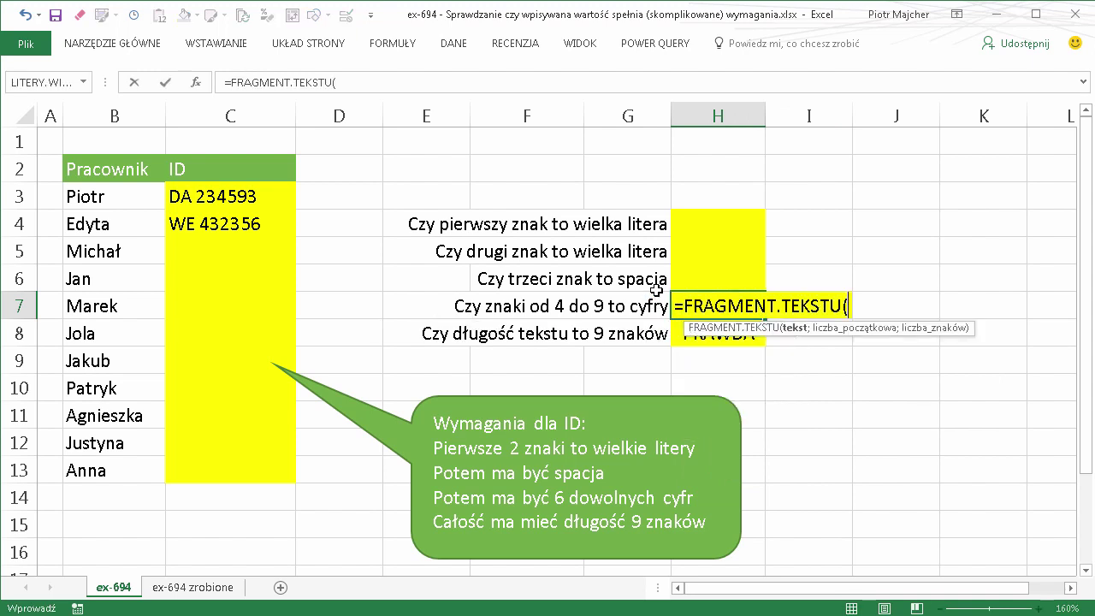
pyautogui.press('Left')
pyautogui.press('Left')
pyautogui.press('Left')
pyautogui.press('Left')
pyautogui.press('Left')
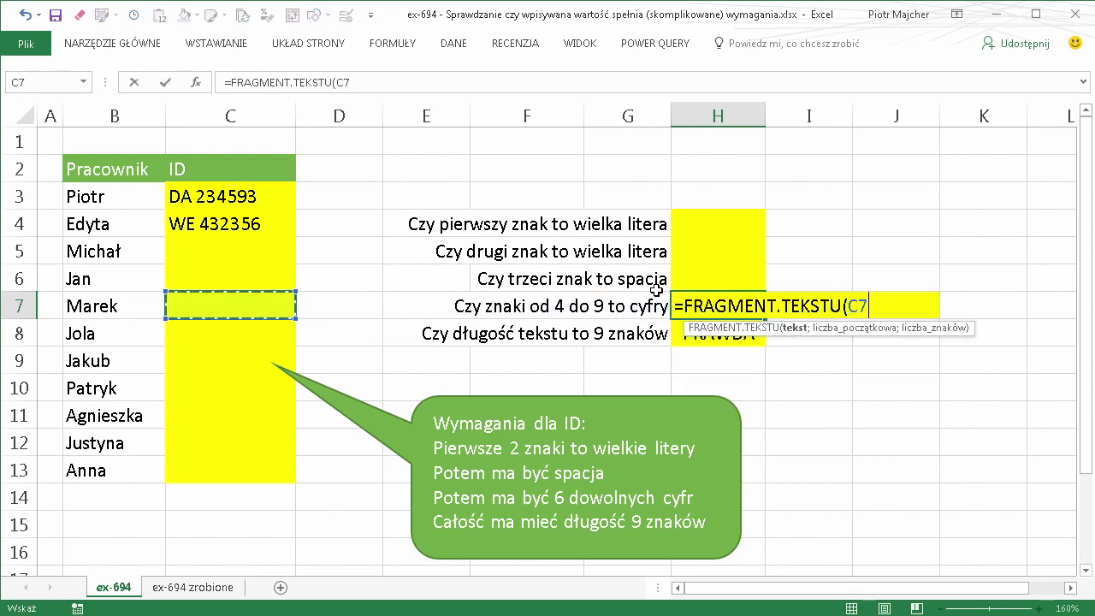
pyautogui.press('Left')
pyautogui.press('Up')
pyautogui.press('Up')
pyautogui.press('Up')
pyautogui.press('Up')
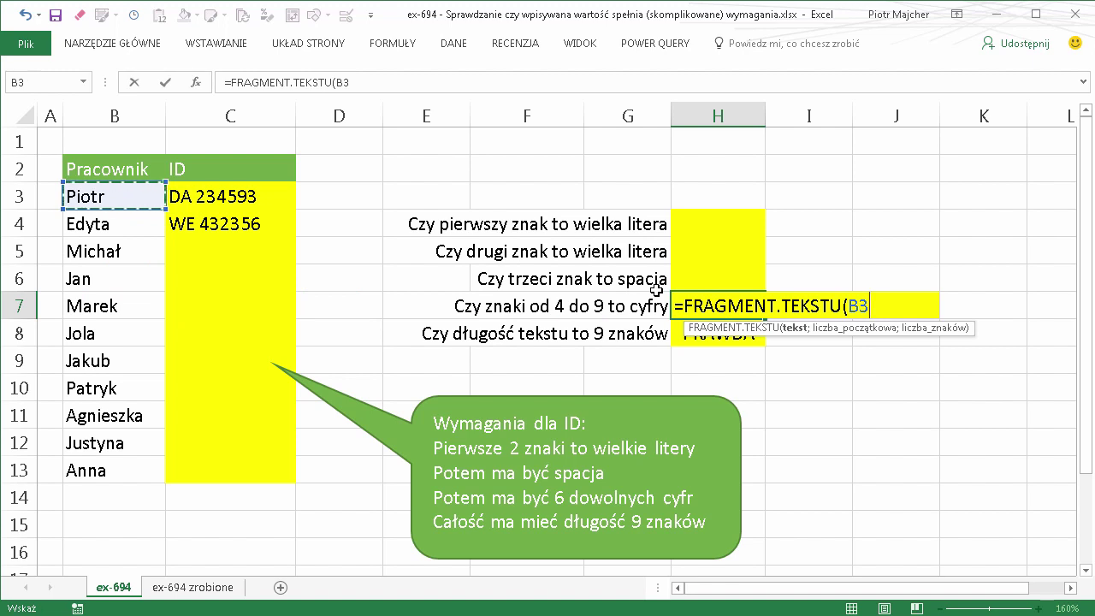
pyautogui.press('Right')
pyautogui.write(';')
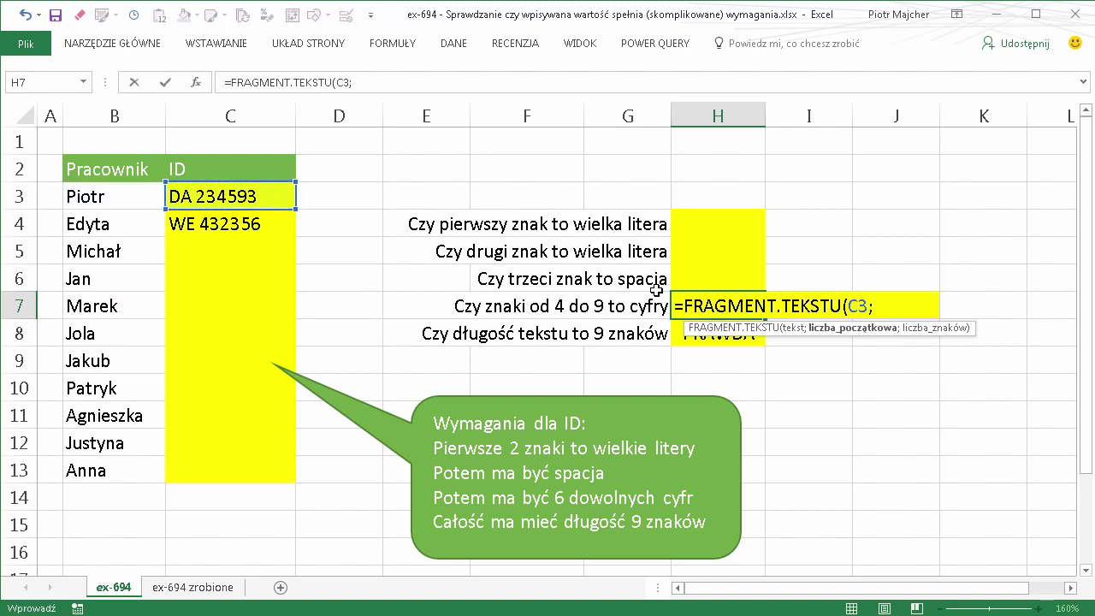
pyautogui.write('4')
pyautogui.write(';6')
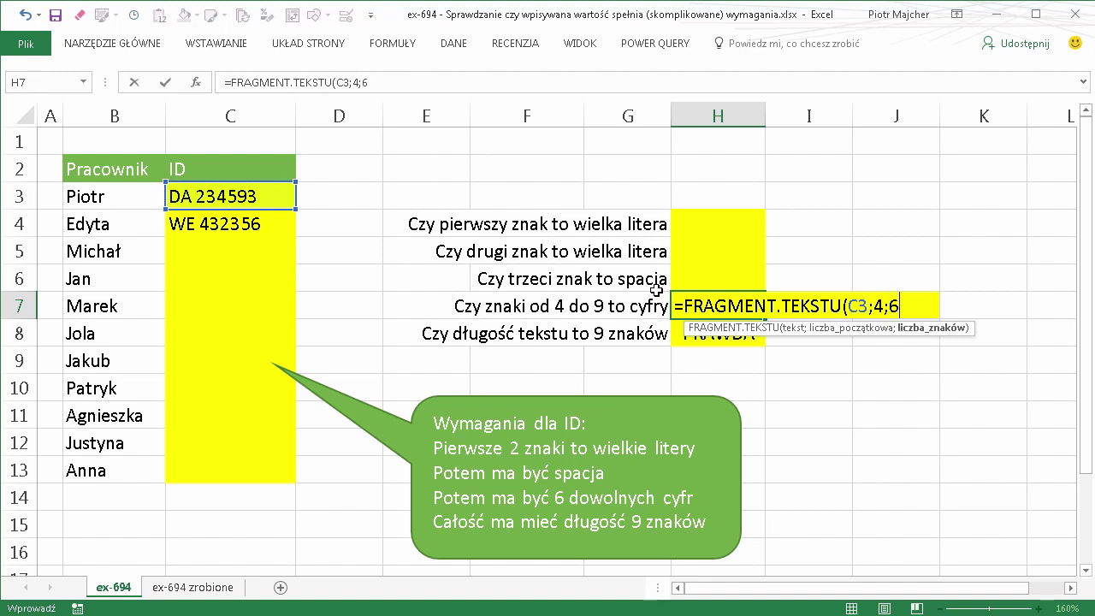
pyautogui.write(')')
pyautogui.press('Return')
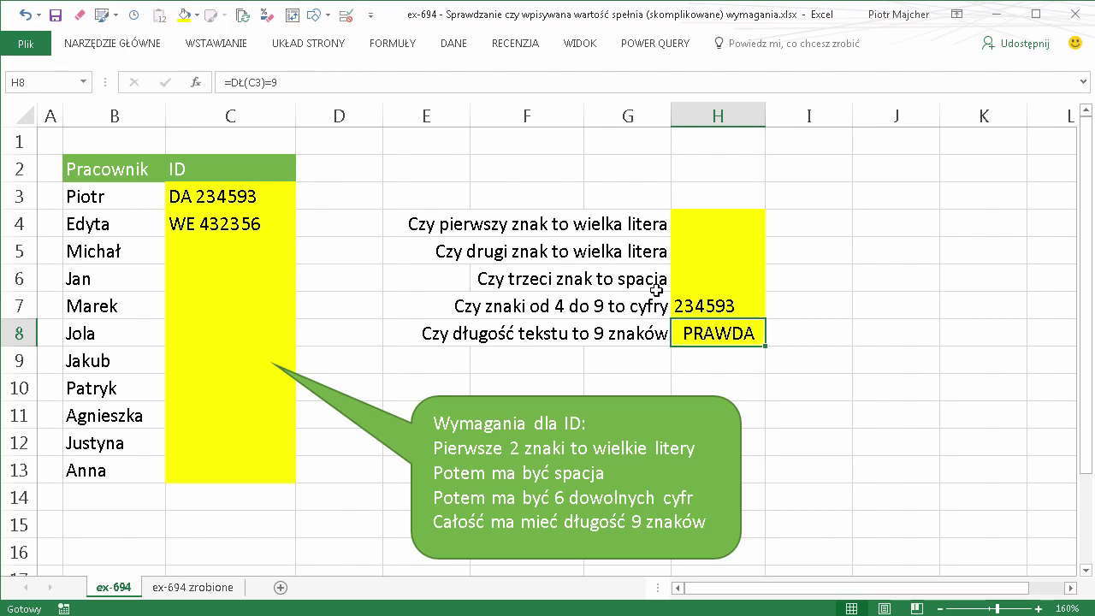
pyautogui.press('Up')
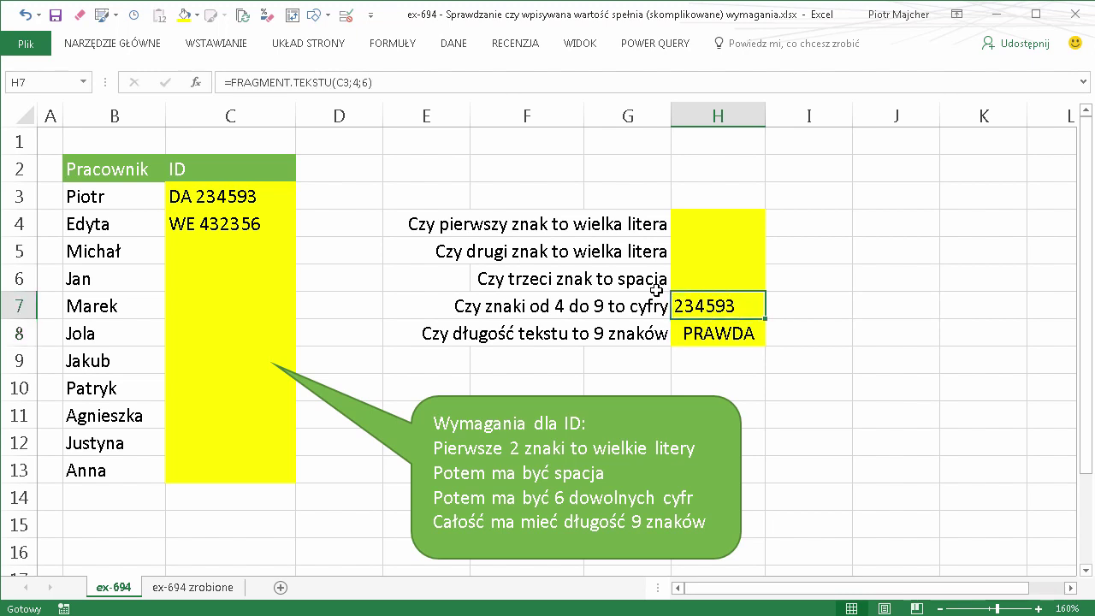
# Append +0 to H7's extraction formula to convert the digits to a number
pyautogui.press('F2')
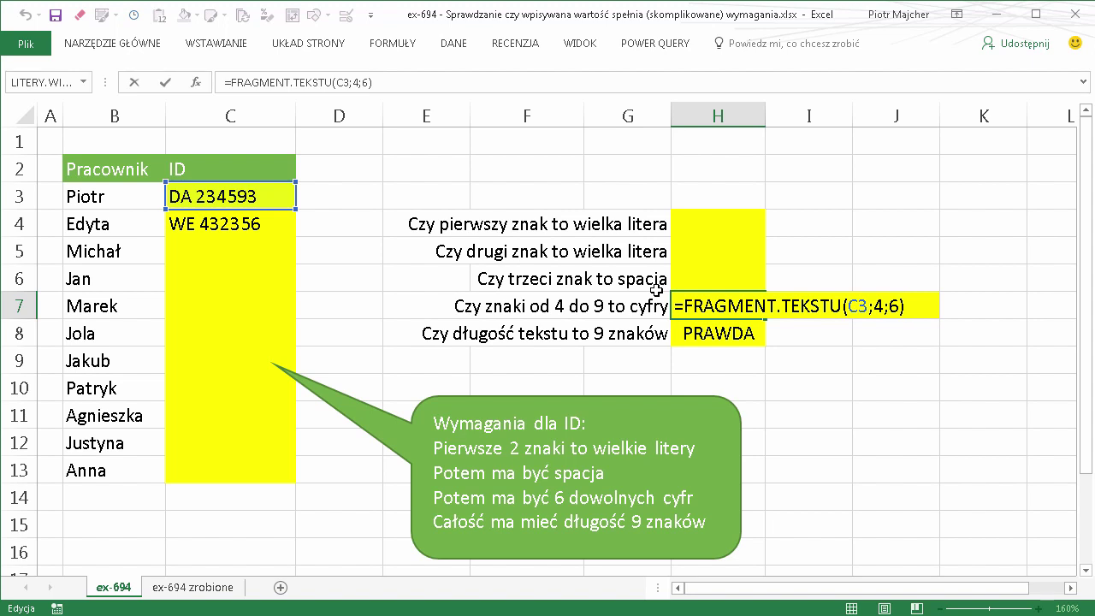
pyautogui.write('+')
pyautogui.write('0')
pyautogui.press('Return')
pyautogui.press('Up')
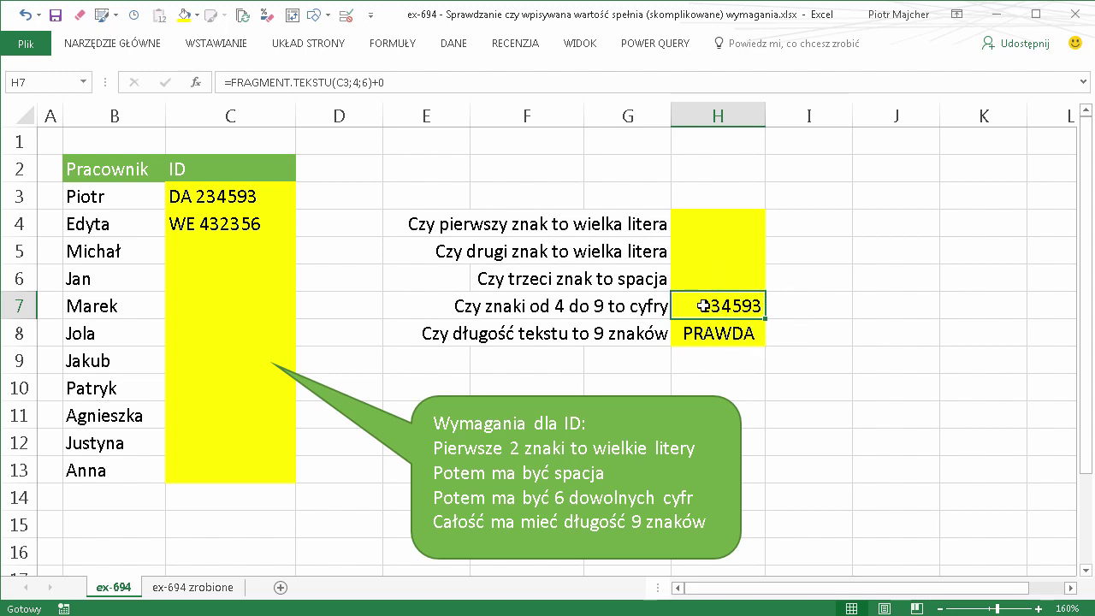
# Wrap H7's formula in CZY.LICZBA so the digits check returns PRAWDA
pyautogui.doubleClick(702, 306)
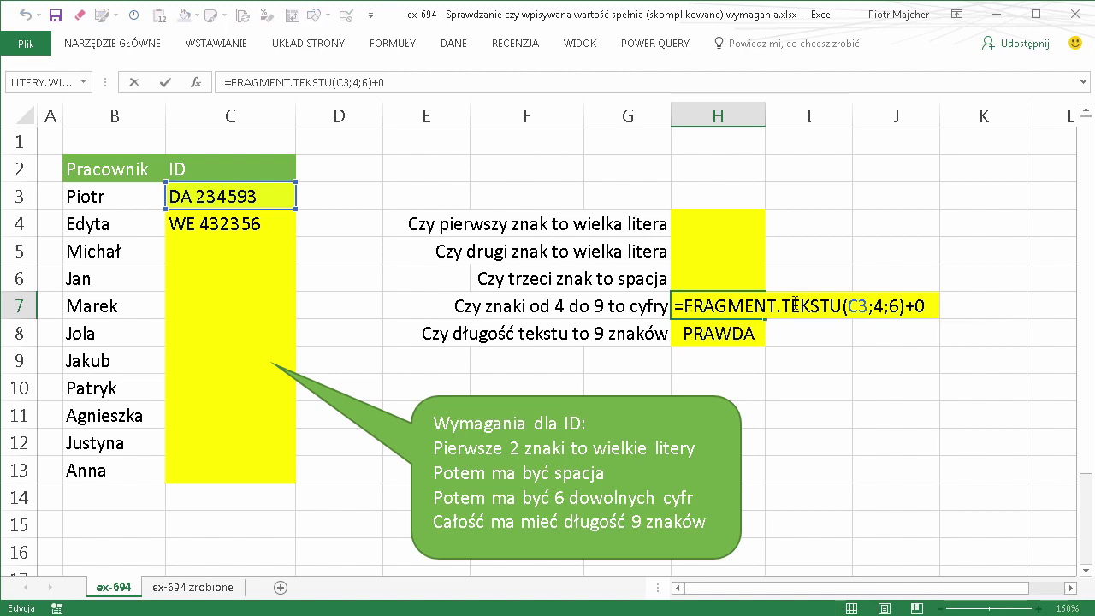
pyautogui.write('czy')
pyautogui.press('Down')
pyautogui.press('Down')
pyautogui.press('Down')
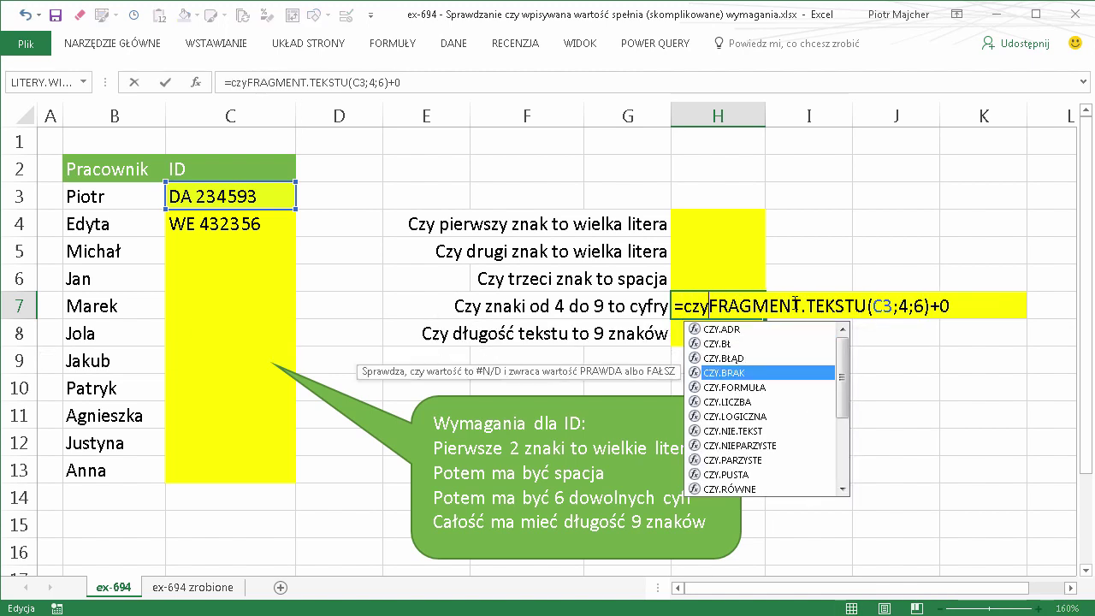
pyautogui.press('Down')
pyautogui.press('Tab')
pyautogui.press('BackSpace')
pyautogui.press('BackSpace')
pyautogui.press('BackSpace')
pyautogui.press('BackSpace')
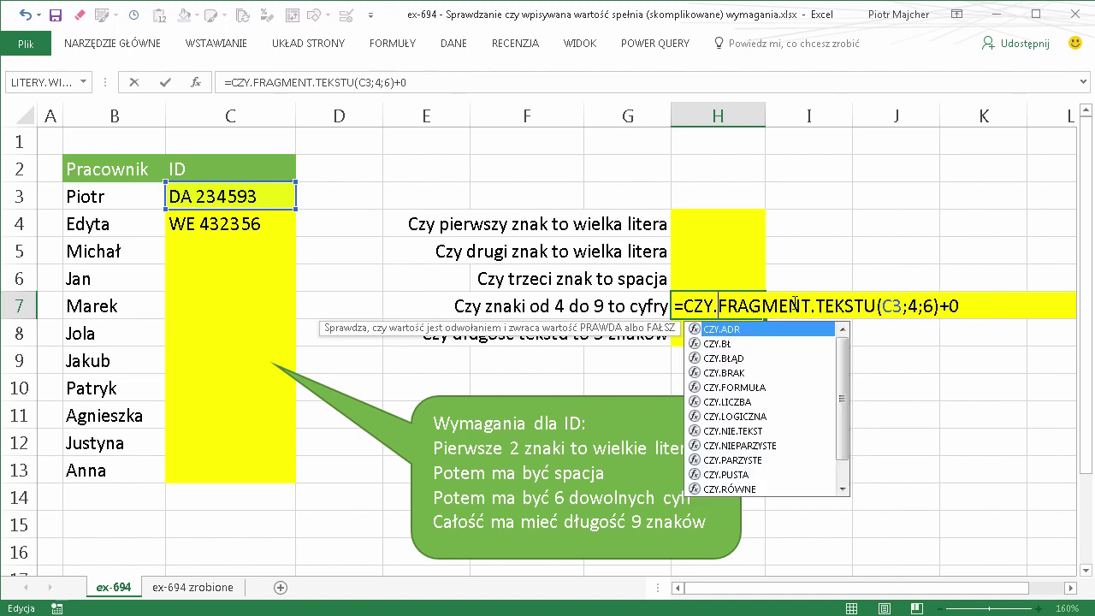
pyautogui.press('Down')
pyautogui.press('Down')
pyautogui.press('Down')
pyautogui.press('Down')
pyautogui.press('Down')
pyautogui.press('Tab')
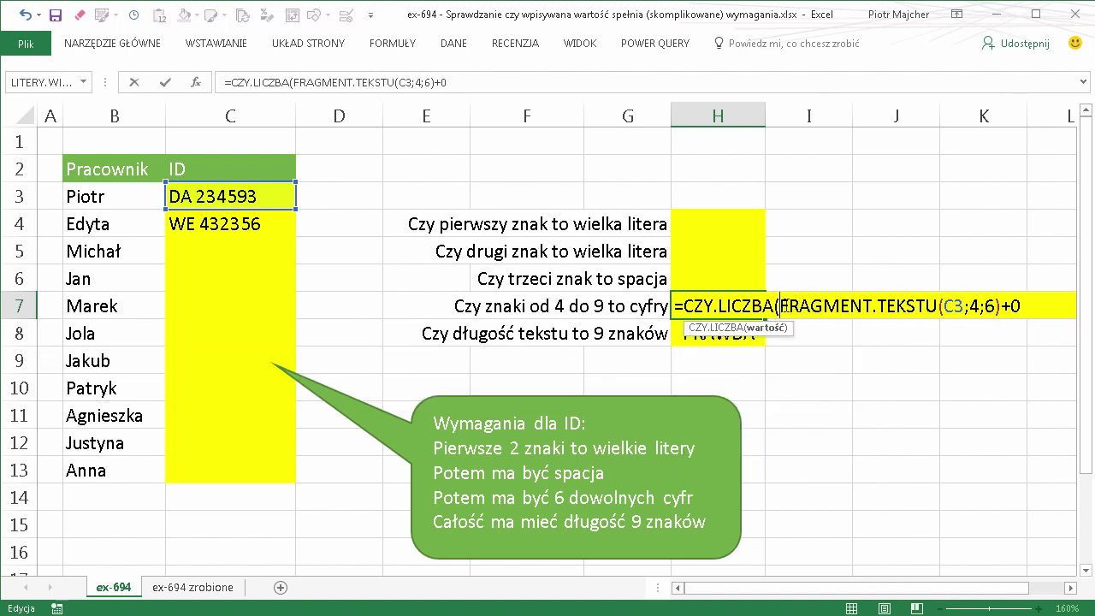
pyautogui.moveTo(780, 305); pyautogui.dragTo(1018, 305)
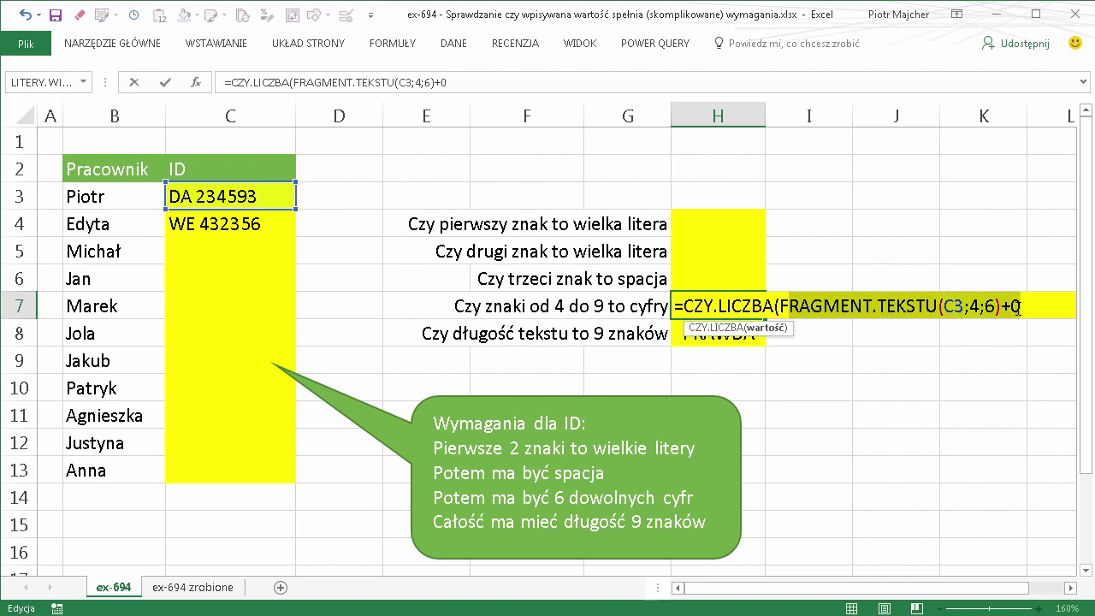
pyautogui.click(1019, 306)
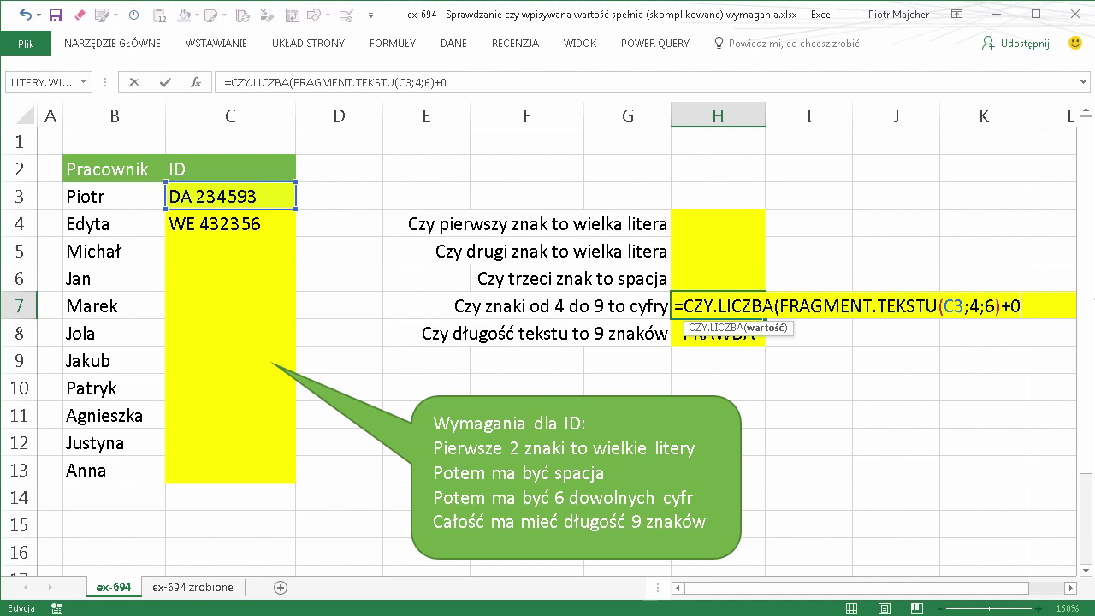
pyautogui.write(')')
pyautogui.press('Return')
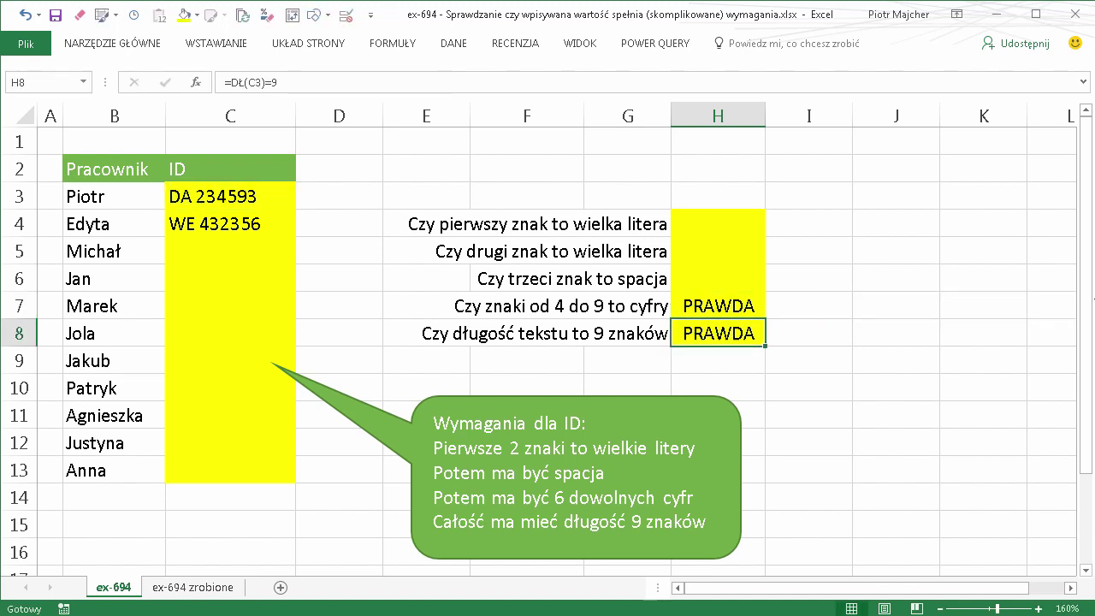
pyautogui.click(717, 305)
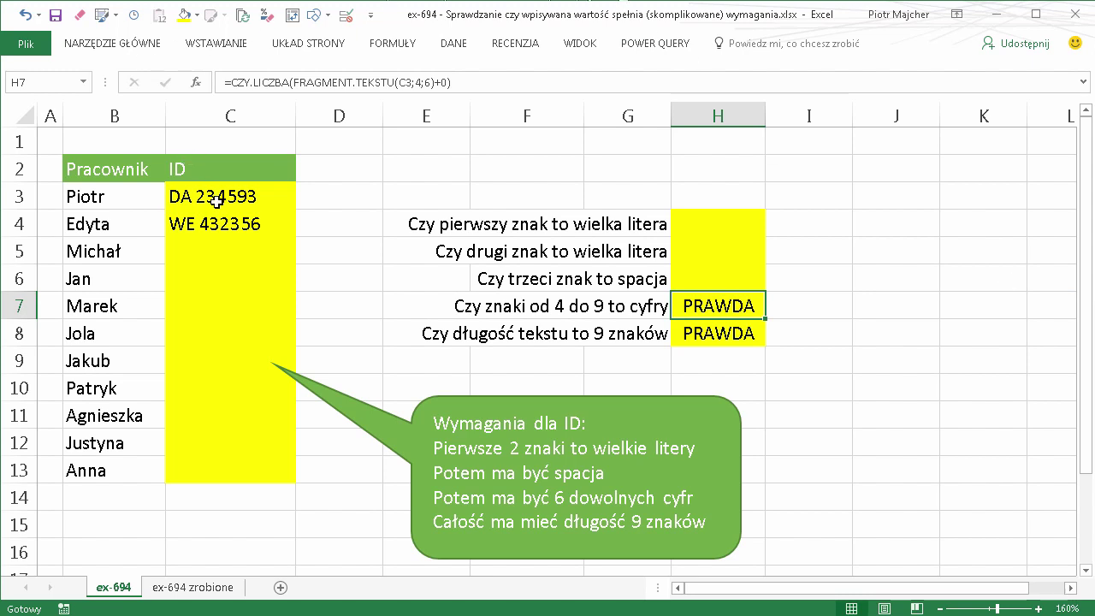
pyautogui.moveTo(197, 182); pyautogui.dragTo(266, 186)
# Enter =FRAGMENT.TEKSTU(C3;3;1)=" " in H6 to check for a space at position 3
pyautogui.click(707, 272)
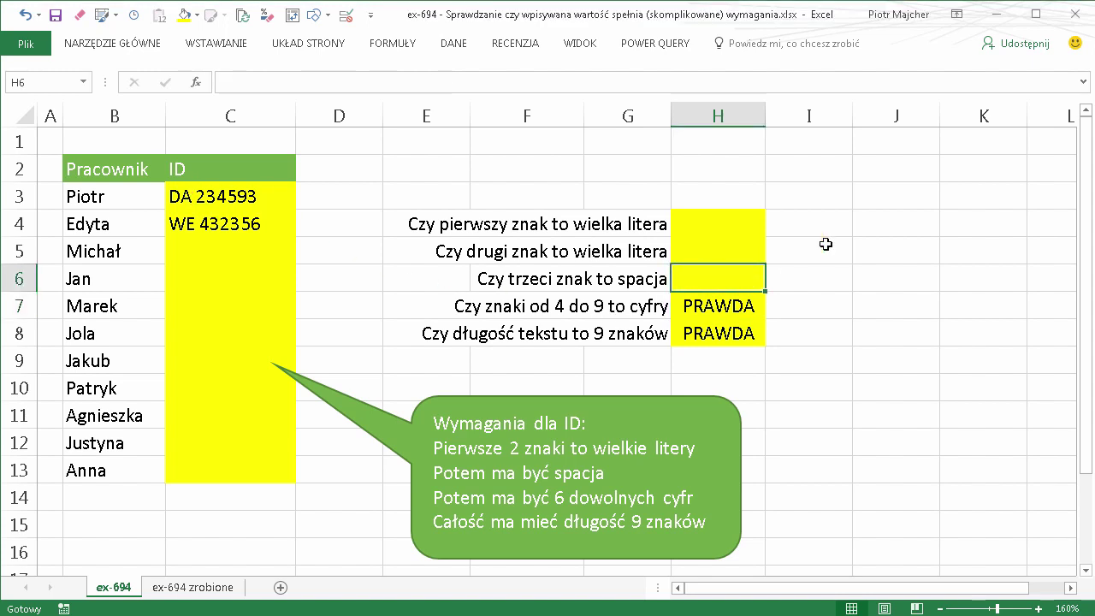
pyautogui.write('=frg')
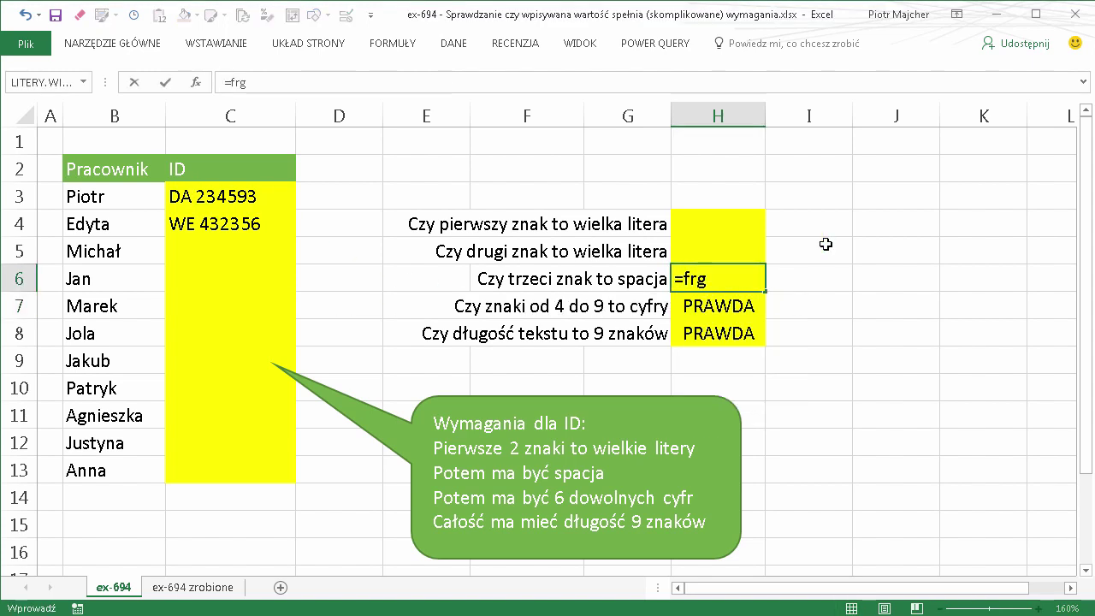
pyautogui.press('BackSpace')
pyautogui.press('Tab')
pyautogui.press('Left')
pyautogui.press('Left')
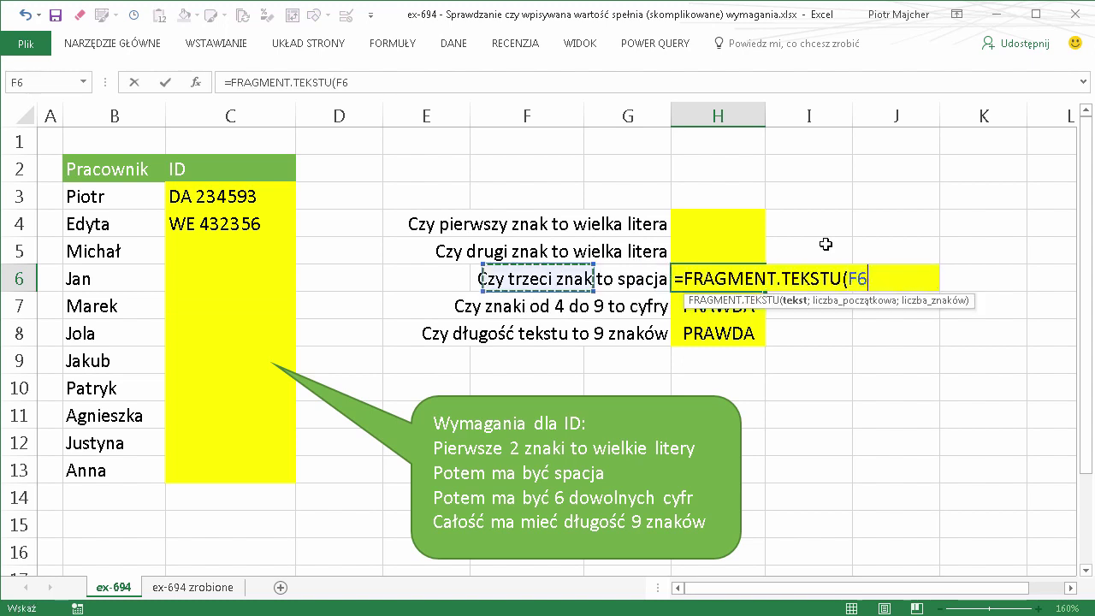
pyautogui.press('Left')
pyautogui.press('Left')
pyautogui.press('Left')
pyautogui.press('Up')
pyautogui.press('Up')
pyautogui.press('Up')
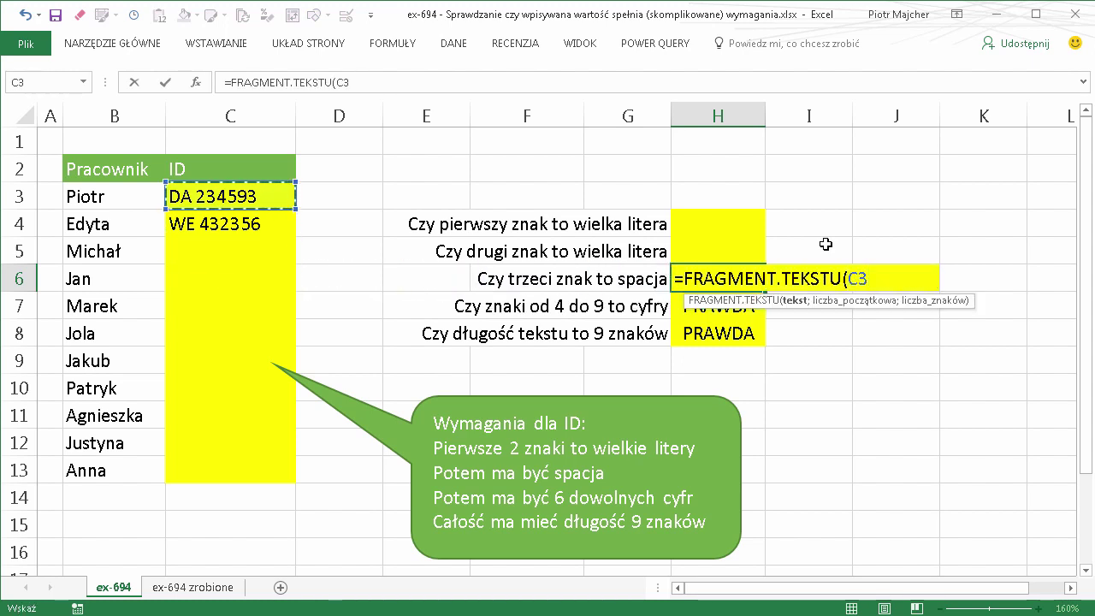
pyautogui.write(';')
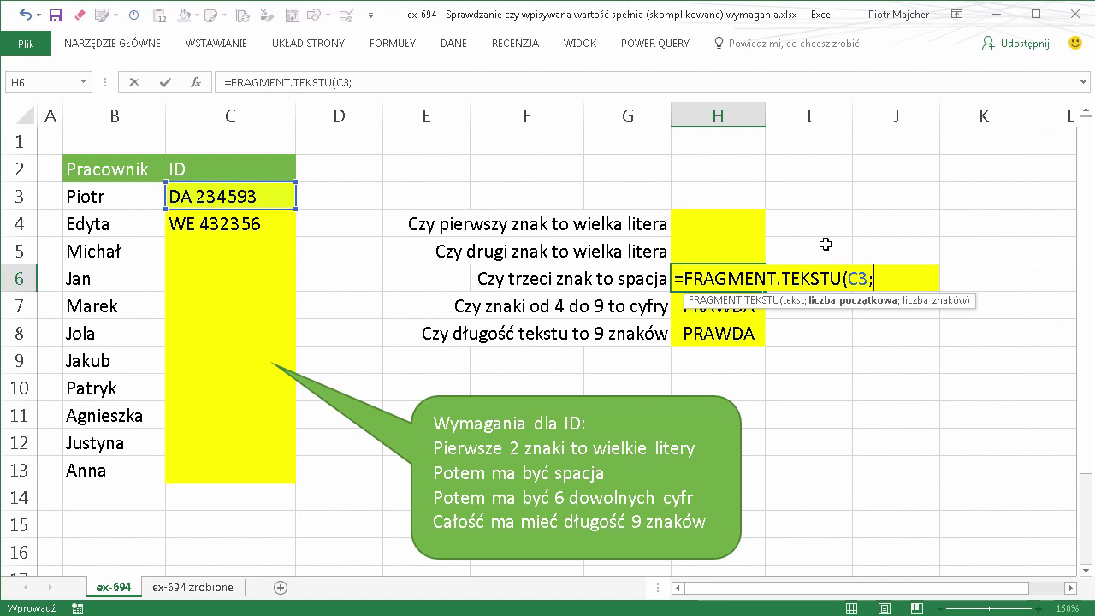
pyautogui.write('3;1')
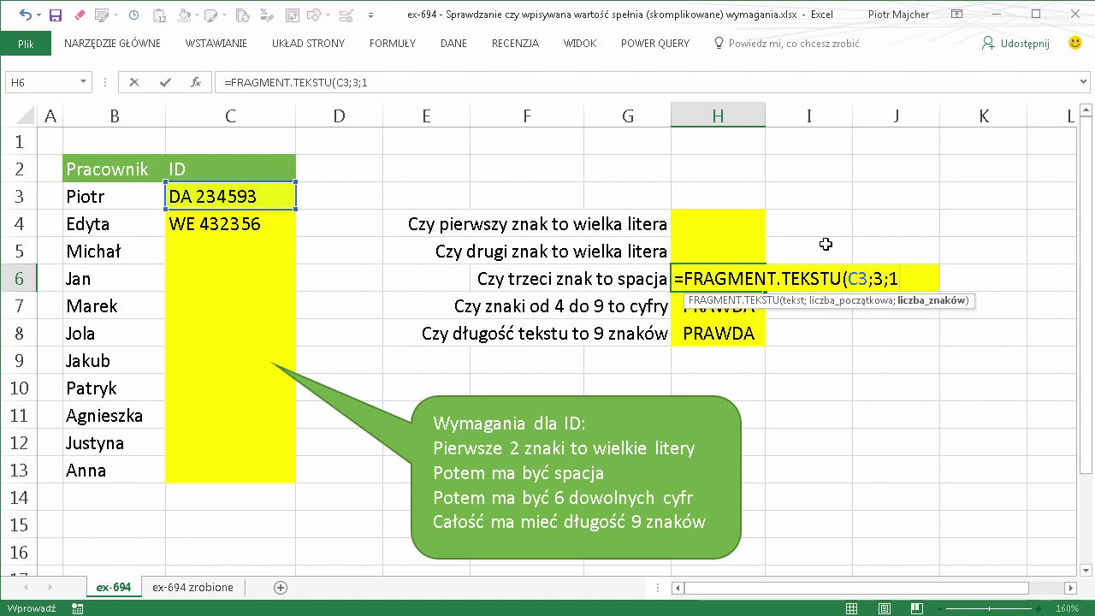
pyautogui.write(')="')
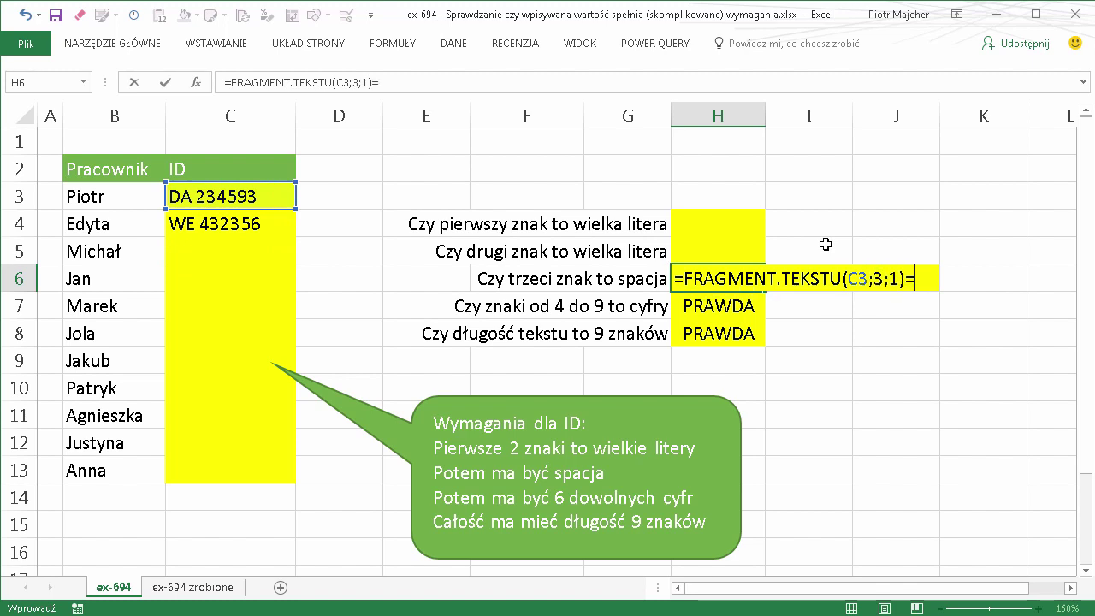
pyautogui.write(' "')
pyautogui.press('Return')
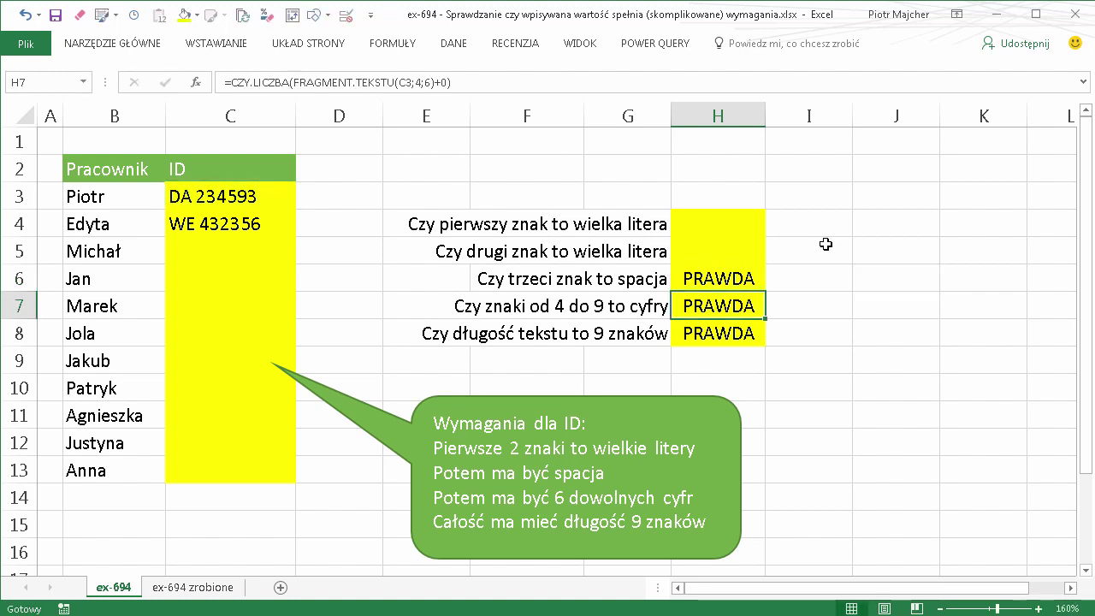
pyautogui.press('Up')
pyautogui.press('Up')
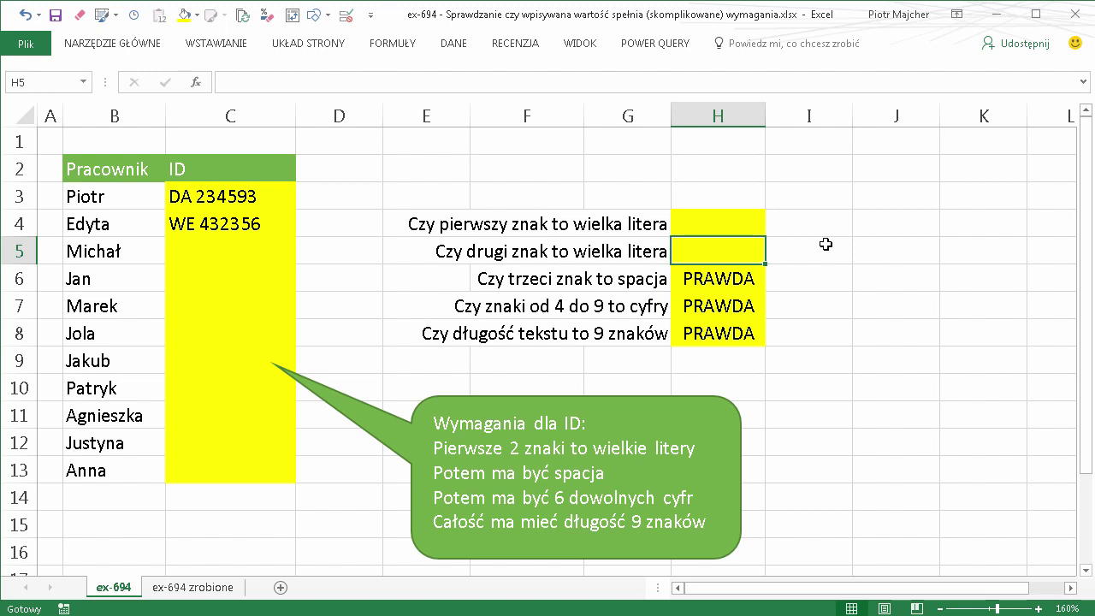
# Type the letters A in H1 and Z in H2
pyautogui.click(710, 143)
pyautogui.write('A')
pyautogui.press('Return')
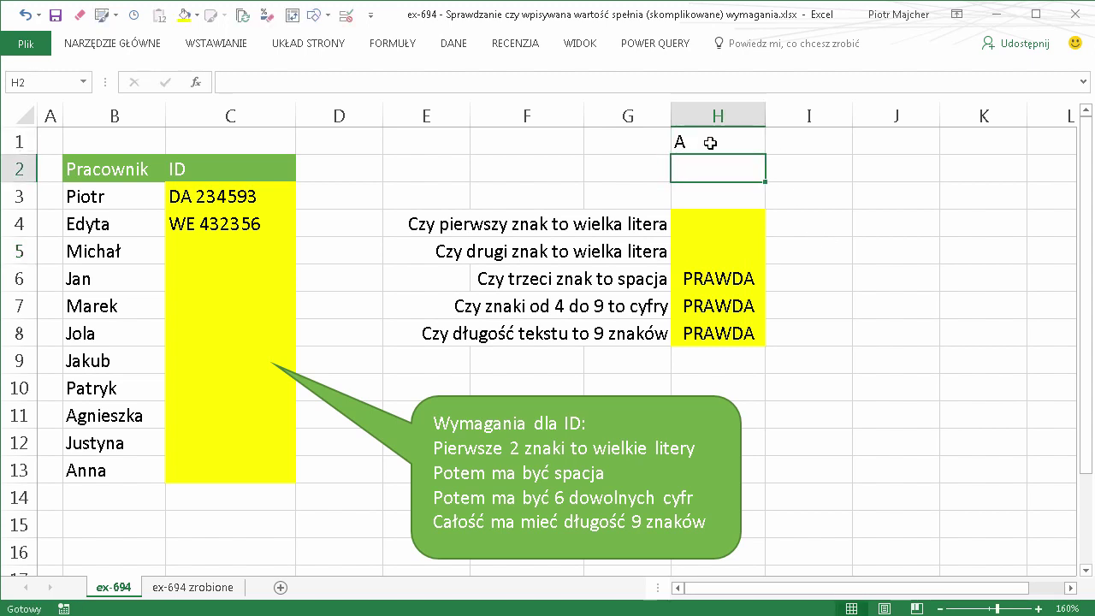
pyautogui.write('Z')
# Enter =KOD(H1) in I1 and fill it down to I2, giving codes 65 and 90
pyautogui.press('Down')
pyautogui.press('Right')
pyautogui.press('Up')
pyautogui.press('Up')
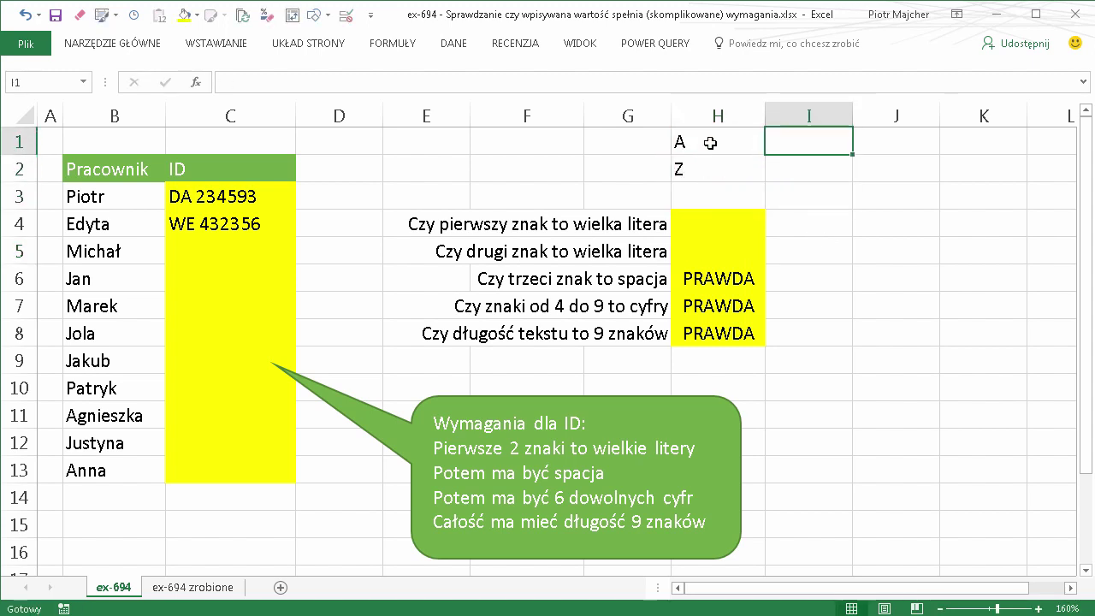
pyautogui.write('=')
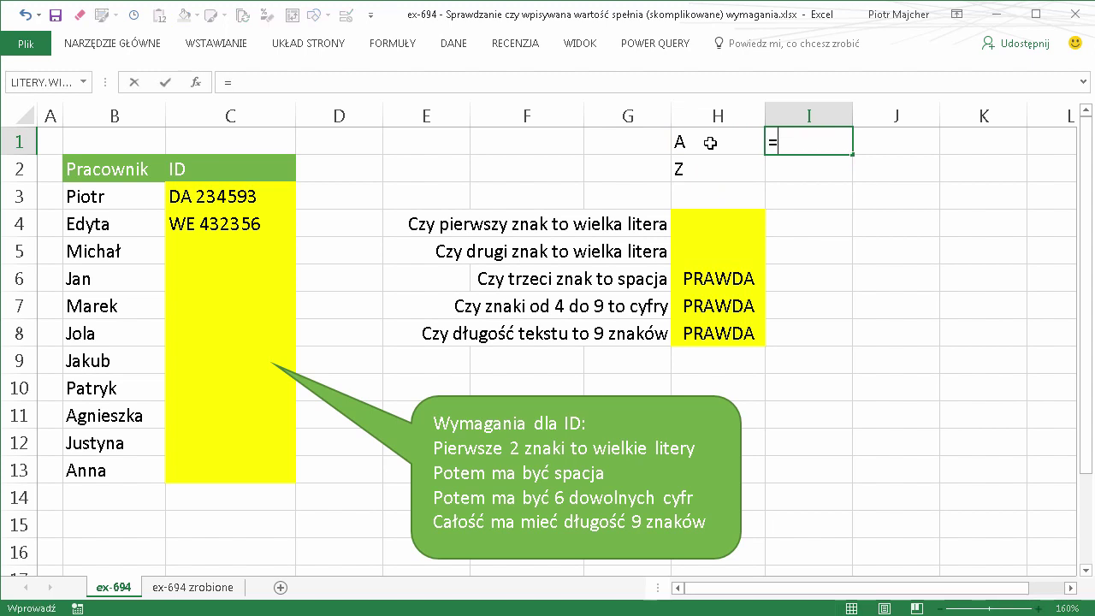
pyautogui.write('kod(')
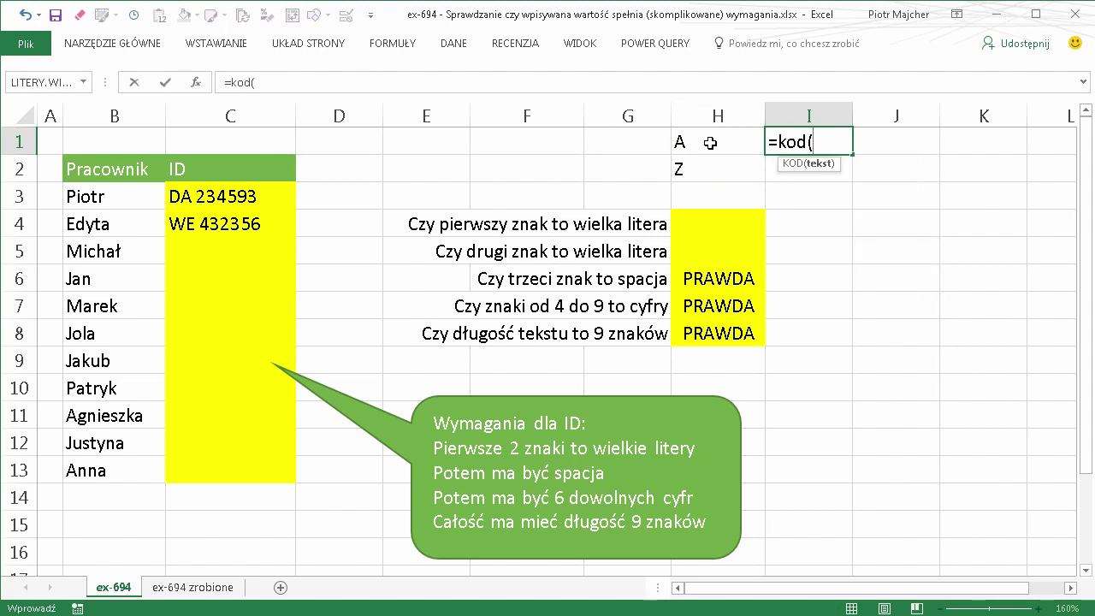
pyautogui.click(710, 143)
pyautogui.press('Return')
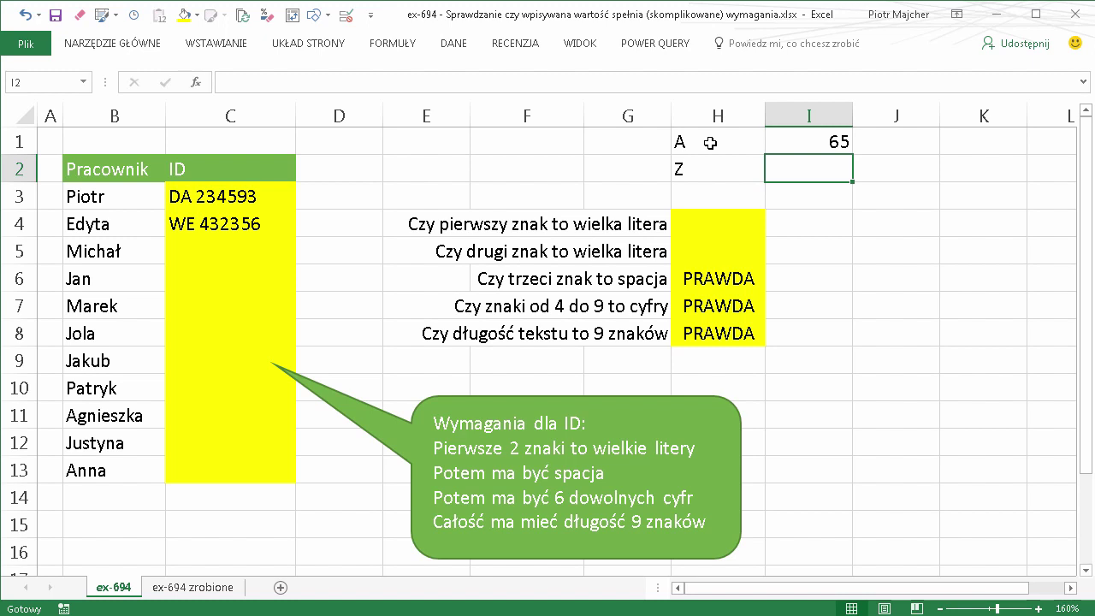
pyautogui.hotkey('ctrl', 'd')
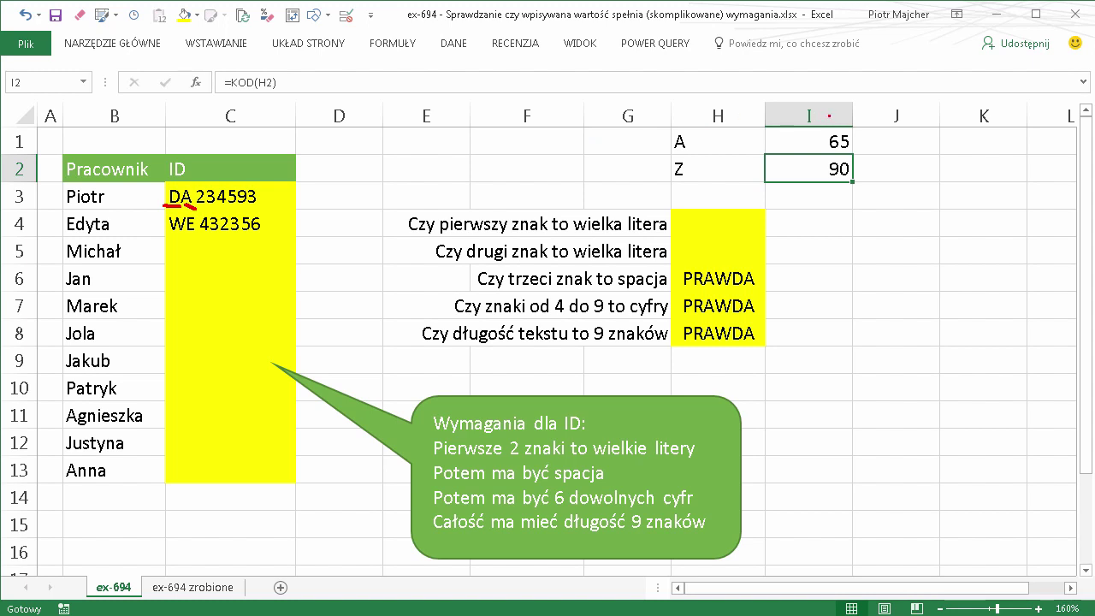
pyautogui.moveTo(799, 106)
pyautogui.mouseDown()
pyautogui.moveTo(856, 180)
pyautogui.moveTo(809, 119)
pyautogui.mouseUp()
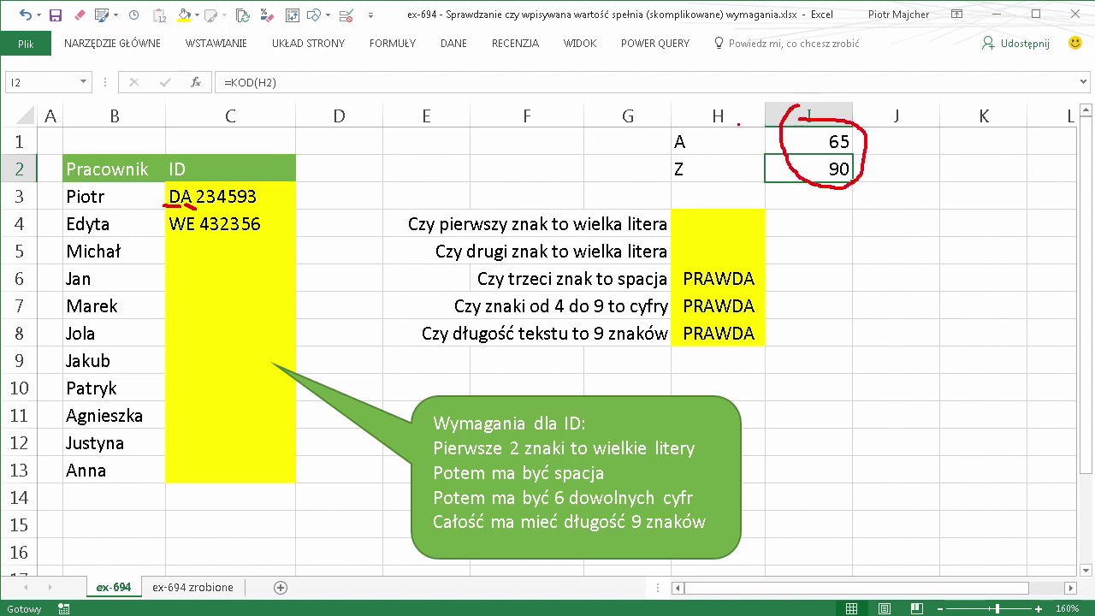
# Start H4's ORAZ formula with the condition KOD(LEWY(C3;1))>=65
pyautogui.press('Escape')
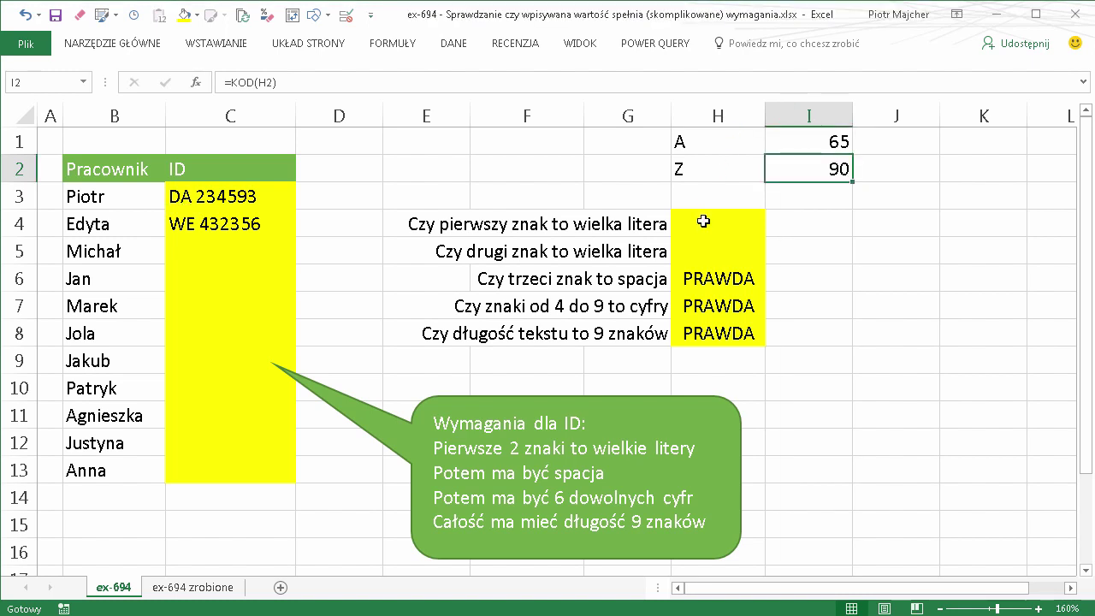
pyautogui.click(701, 221)
pyautogui.write('=')
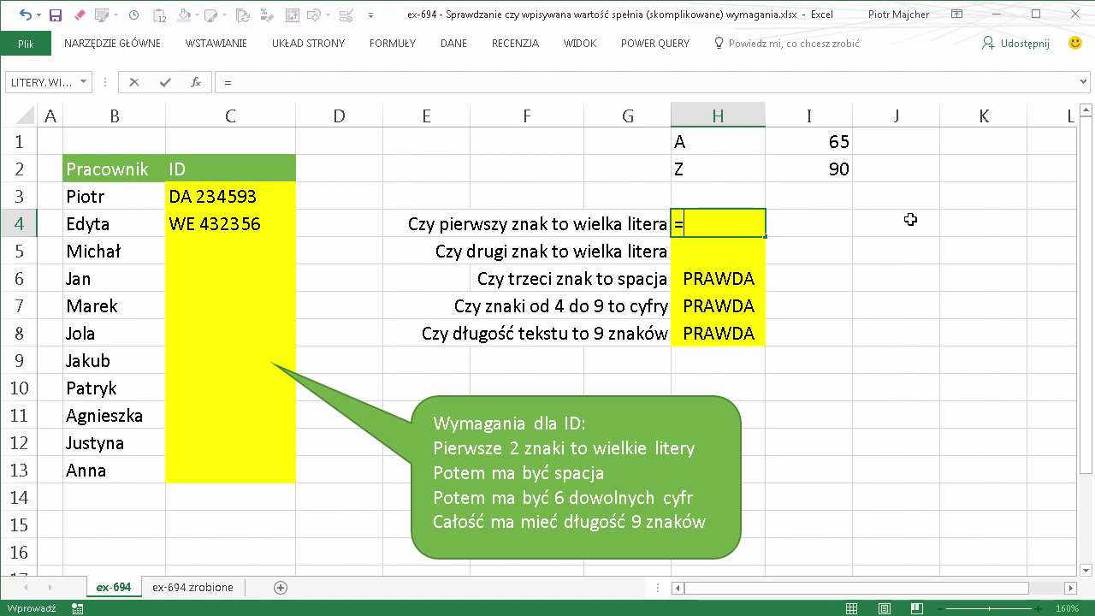
pyautogui.write('oraz')
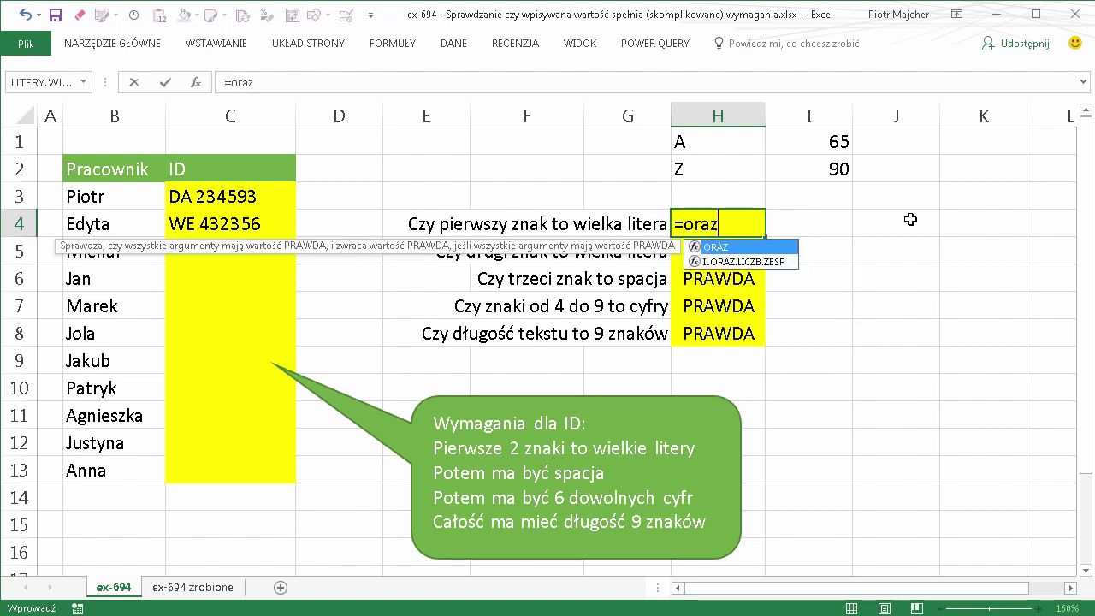
pyautogui.write('(')
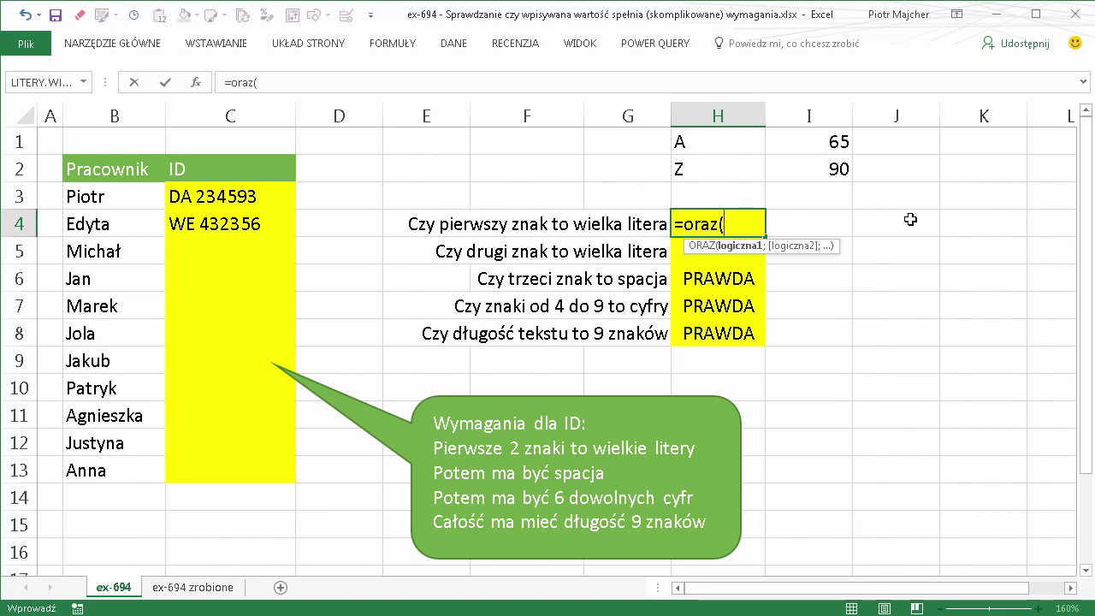
pyautogui.write('kod')
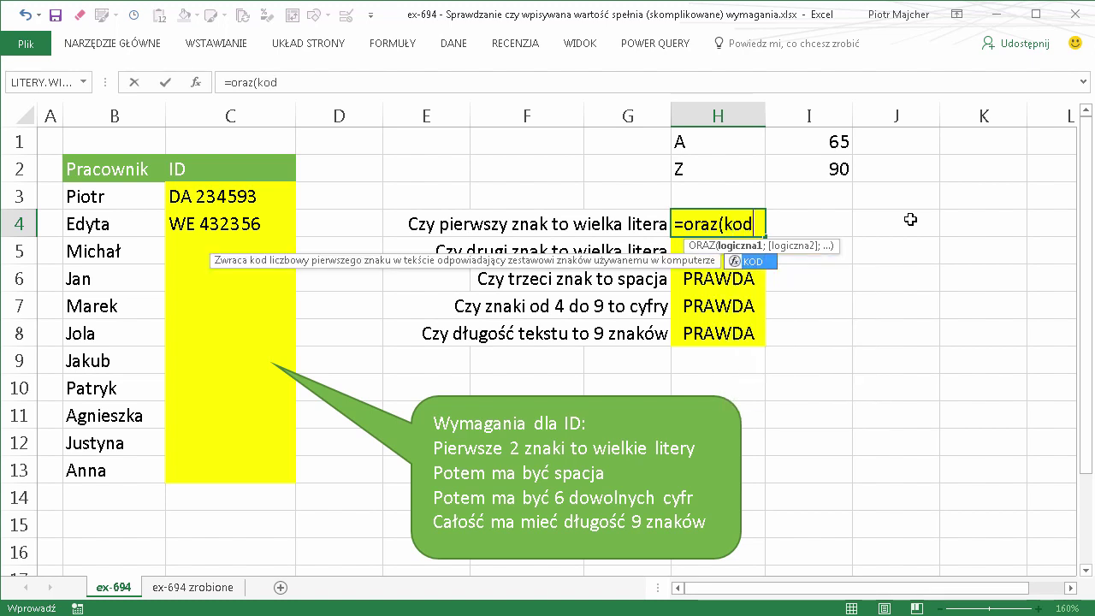
pyautogui.write('(')
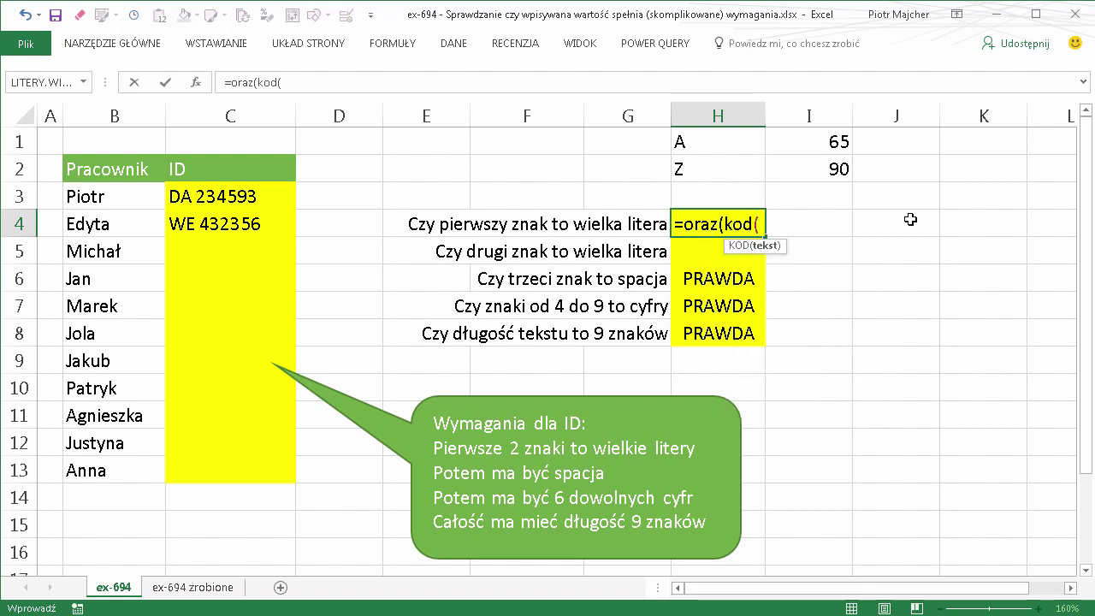
pyautogui.write('l')
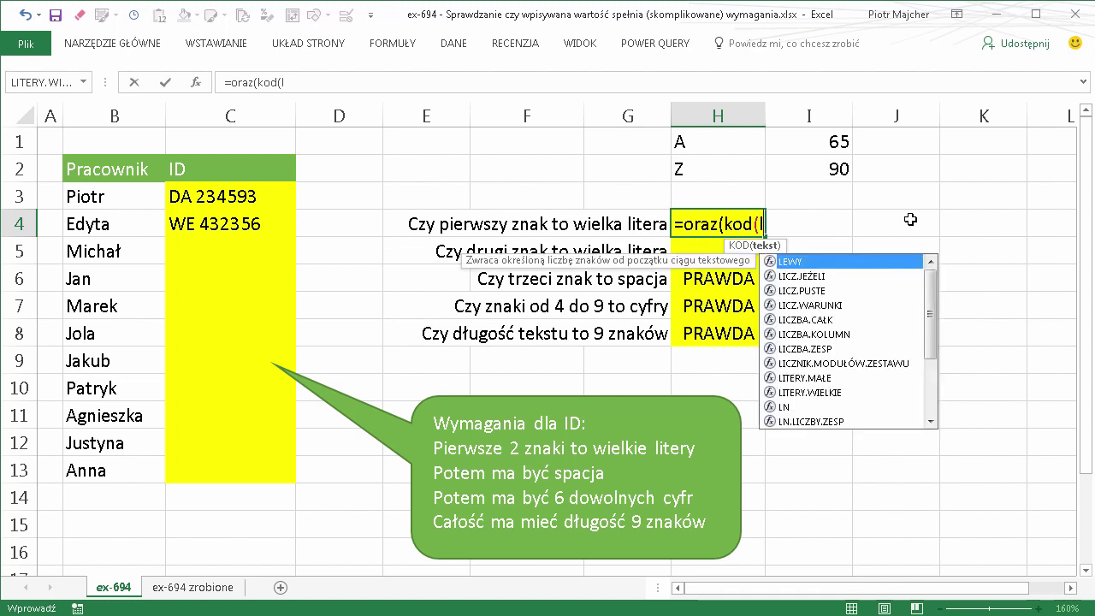
pyautogui.write('ew')
pyautogui.press('Tab')
pyautogui.press('Left')
pyautogui.press('Left')
pyautogui.press('Left')
pyautogui.press('Left')
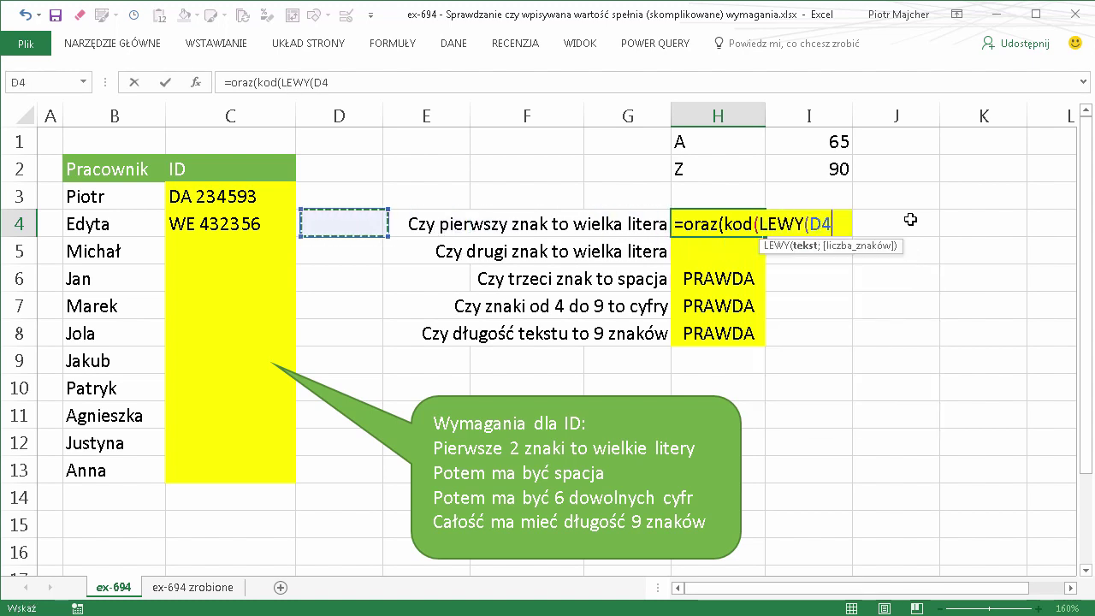
pyautogui.press('Left')
pyautogui.press('Up')
pyautogui.write(';')
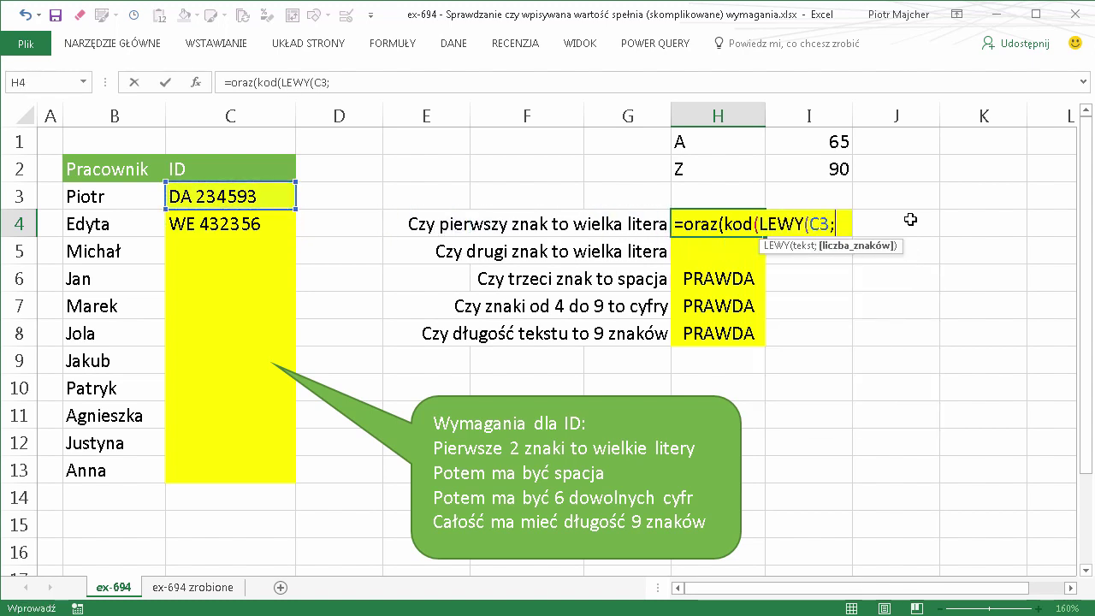
pyautogui.write('1)')
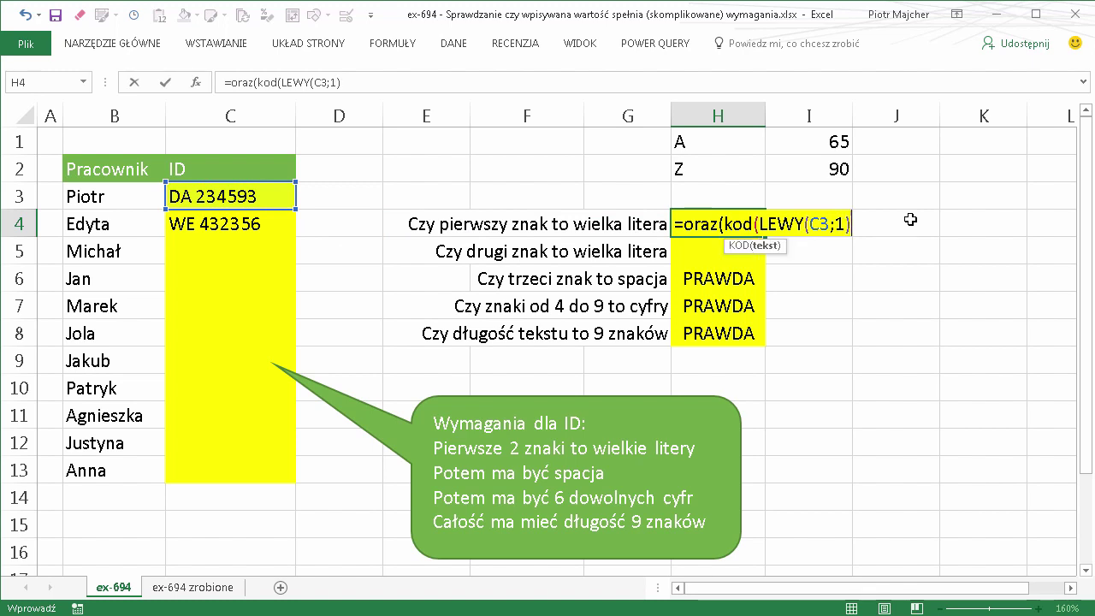
pyautogui.write(')')
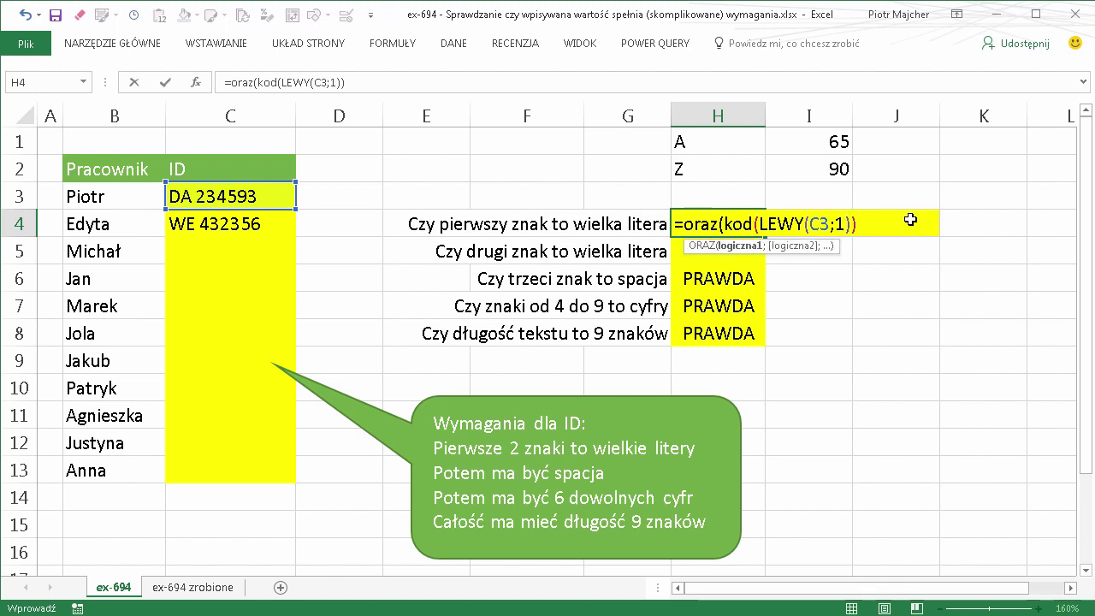
pyautogui.write('>=')
pyautogui.write('65')
pyautogui.write(';')
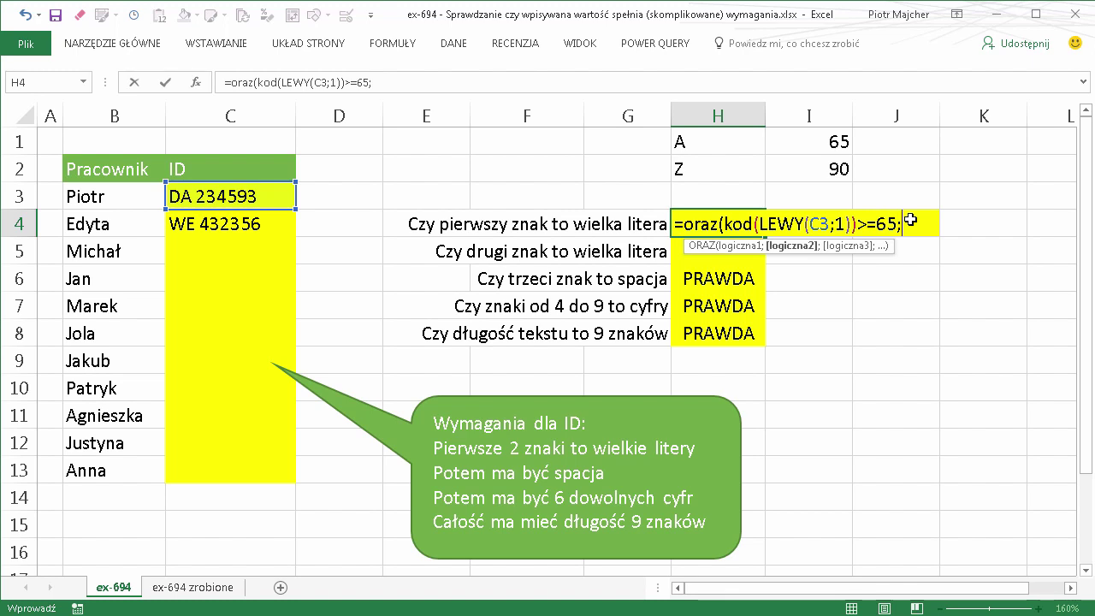
# Reuse the KOD(LEWY(C3;1)) expression as the second condition <=90 and confirm H4
pyautogui.moveTo(857, 224); pyautogui.dragTo(732, 224)
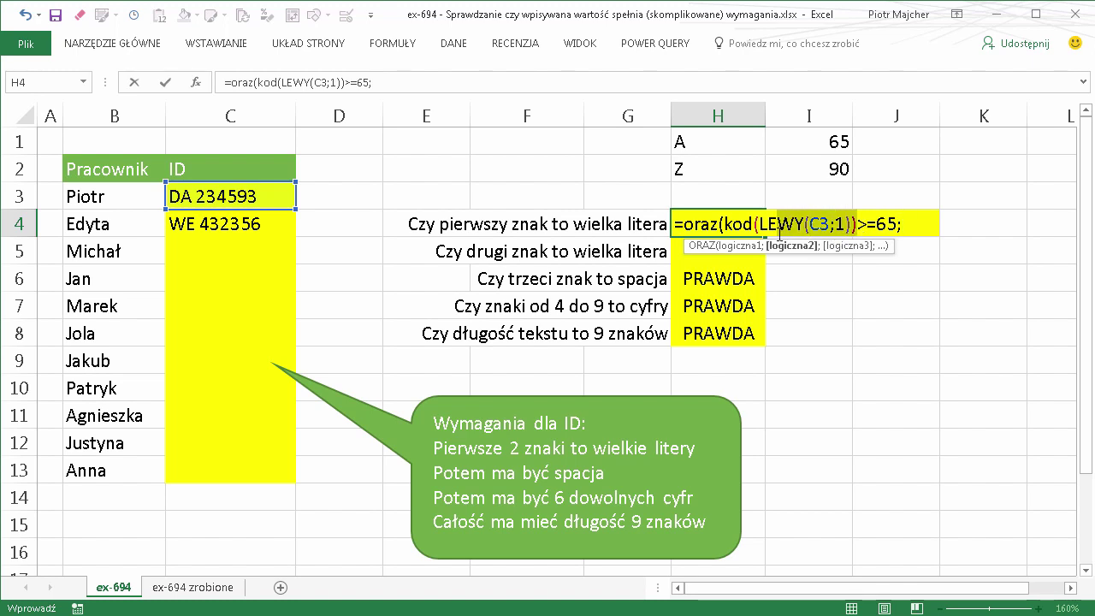
pyautogui.click(921, 225)
pyautogui.write('kod(LEWY(C3;1))')
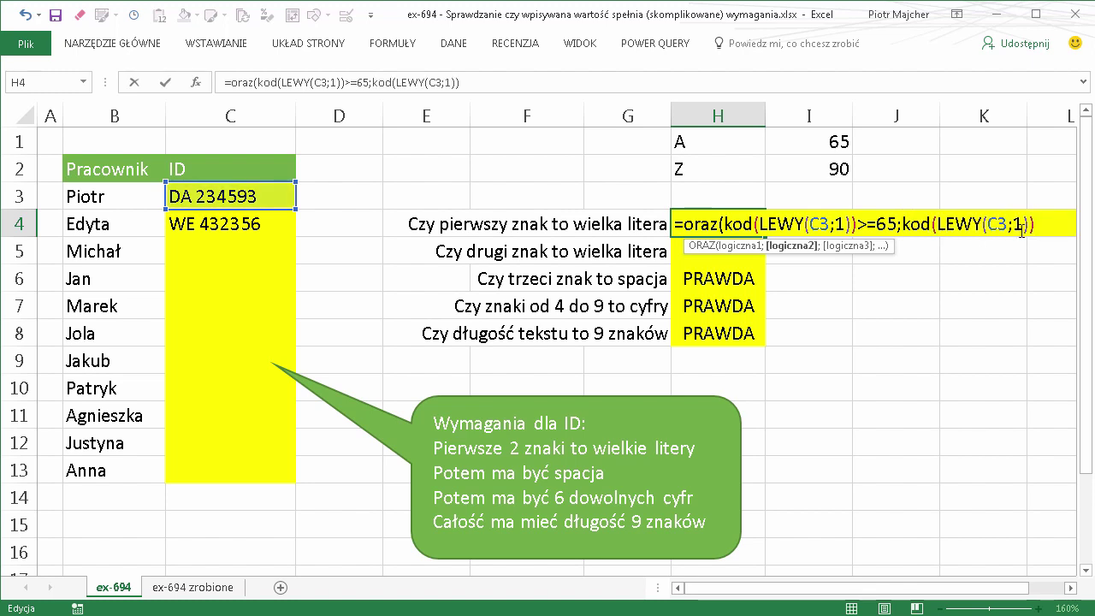
pyautogui.write('<')
pyautogui.write('=9')
pyautogui.write('0')
pyautogui.write(')')
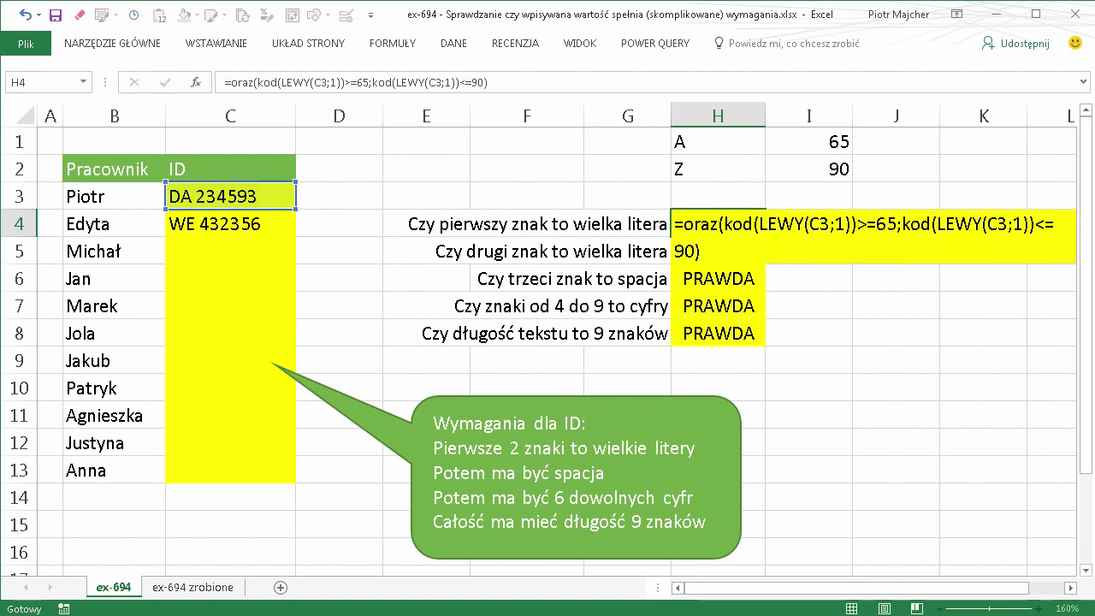
pyautogui.press('Return')
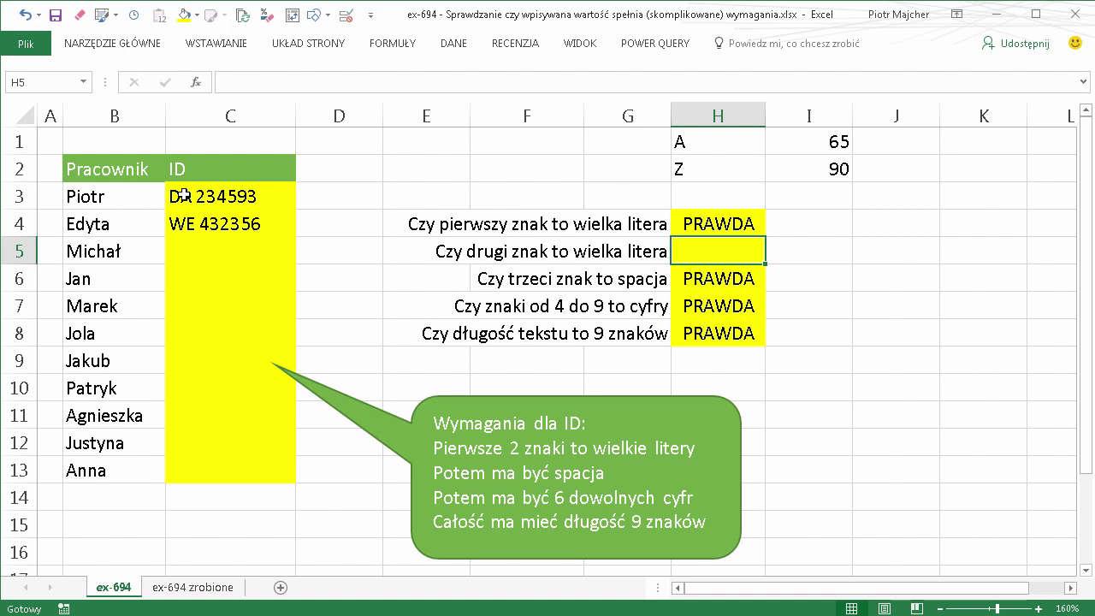
# Change C3's first letter to lowercase to check H4 turns FAŁSZ, then restore DA 234593
pyautogui.doubleClick(175, 197)
pyautogui.write('a')
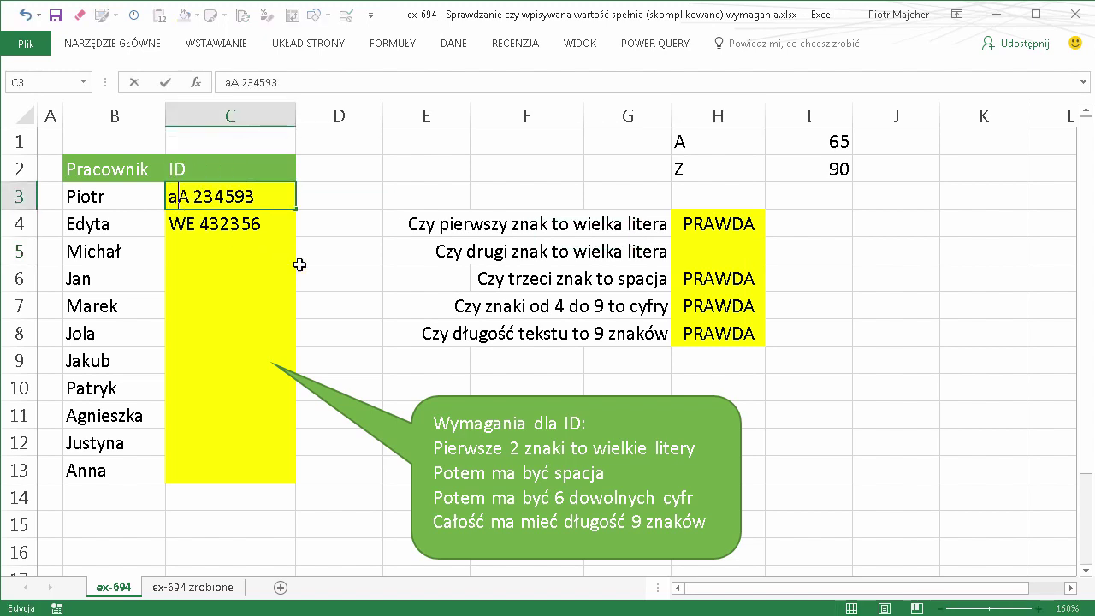
pyautogui.press('Return')
pyautogui.click(700, 220)
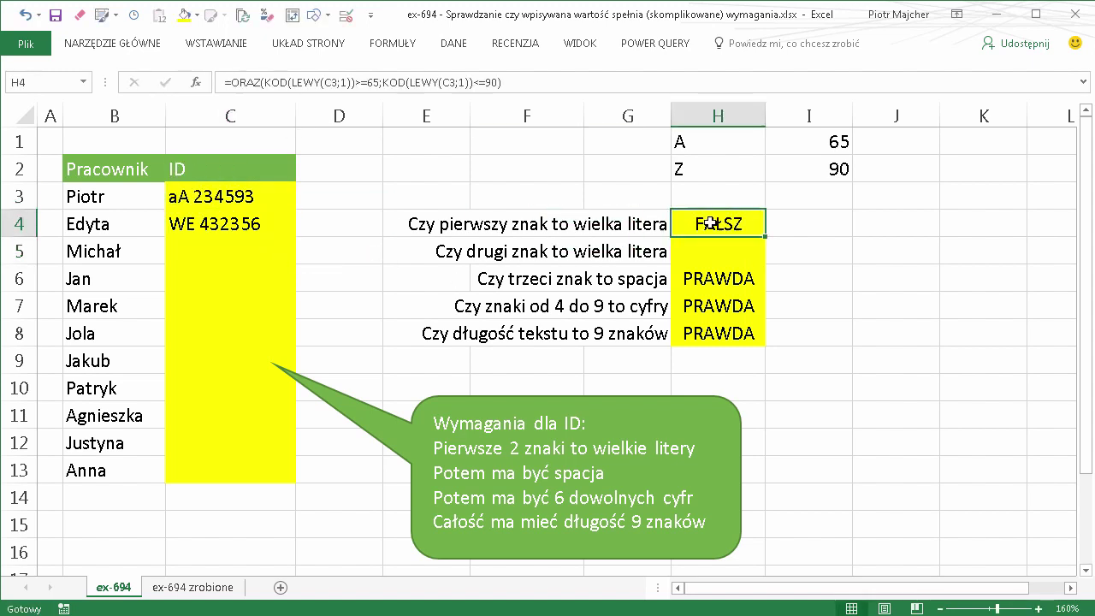
pyautogui.doubleClick(175, 197)
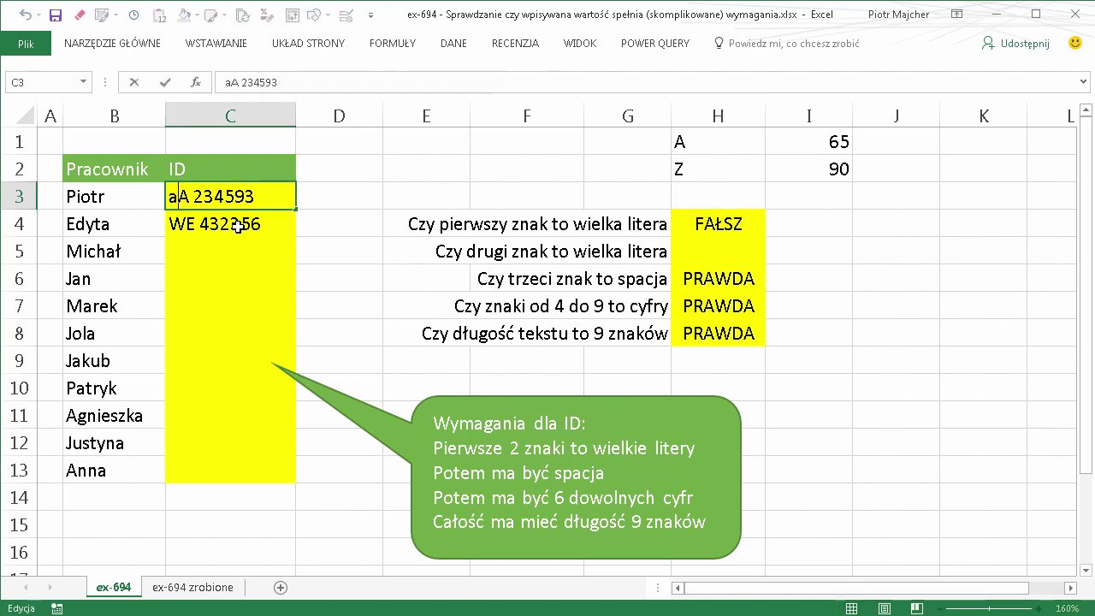
pyautogui.press('BackSpace')
pyautogui.write('D')
pyautogui.press('Return')
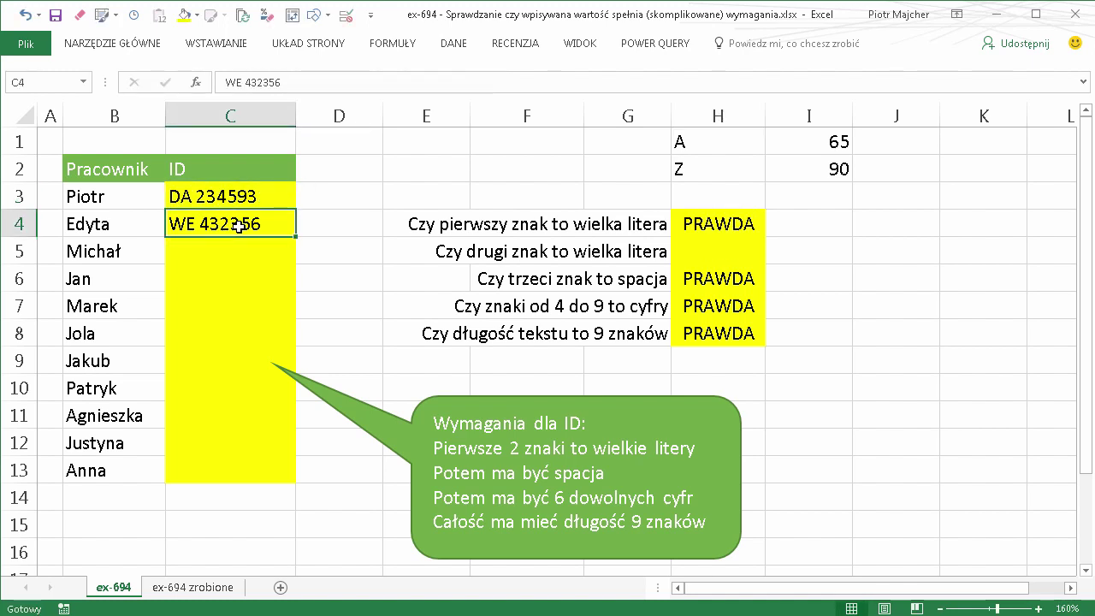
# Copy H4's first-letter formula text and paste it into H5
pyautogui.click(719, 248)
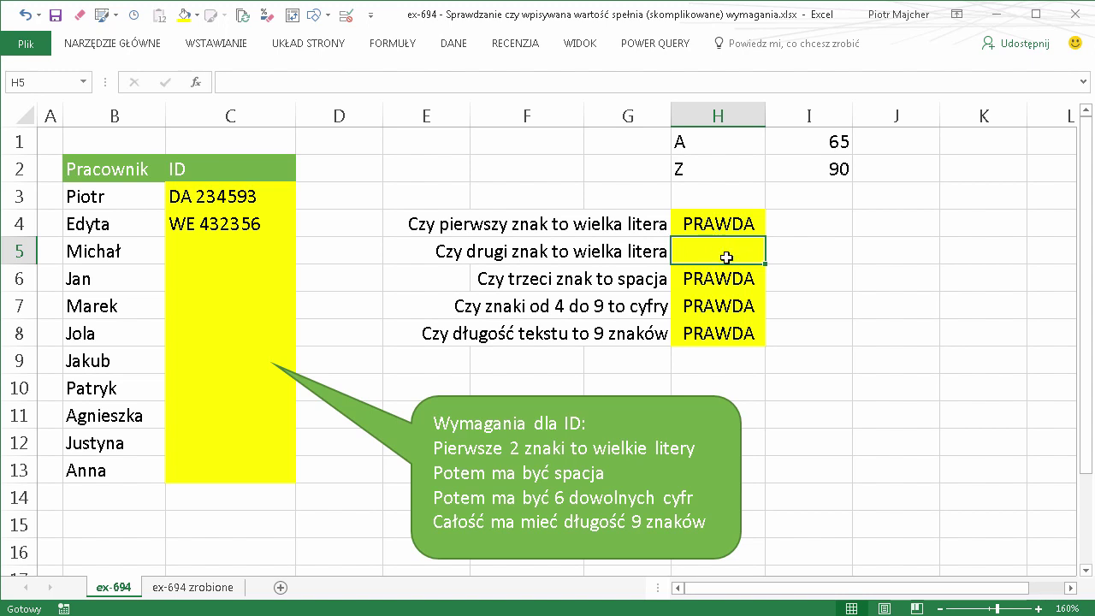
pyautogui.click(717, 229)
pyautogui.doubleClick(689, 227)
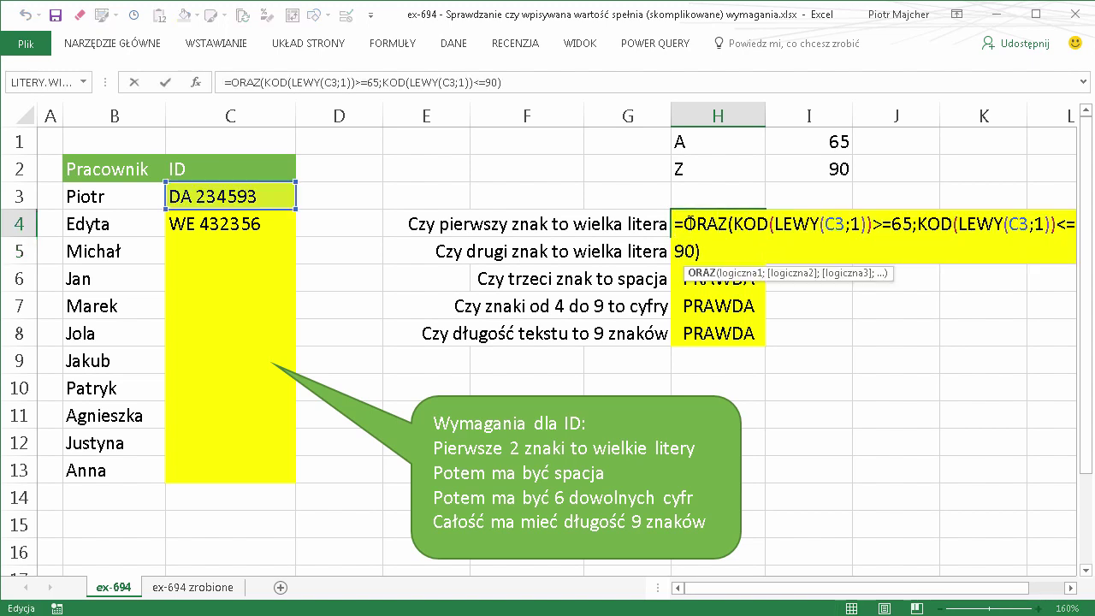
pyautogui.moveTo(674, 224); pyautogui.dragTo(700, 253)
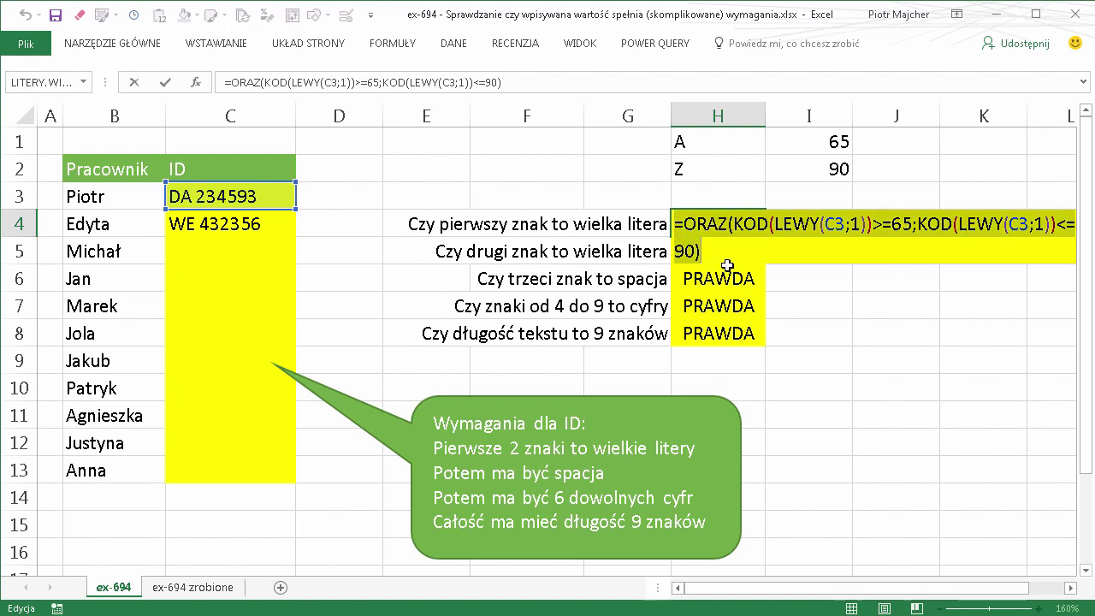
pyautogui.hotkey('ctrl', 'c')
pyautogui.press('Escape')
pyautogui.click(702, 251)
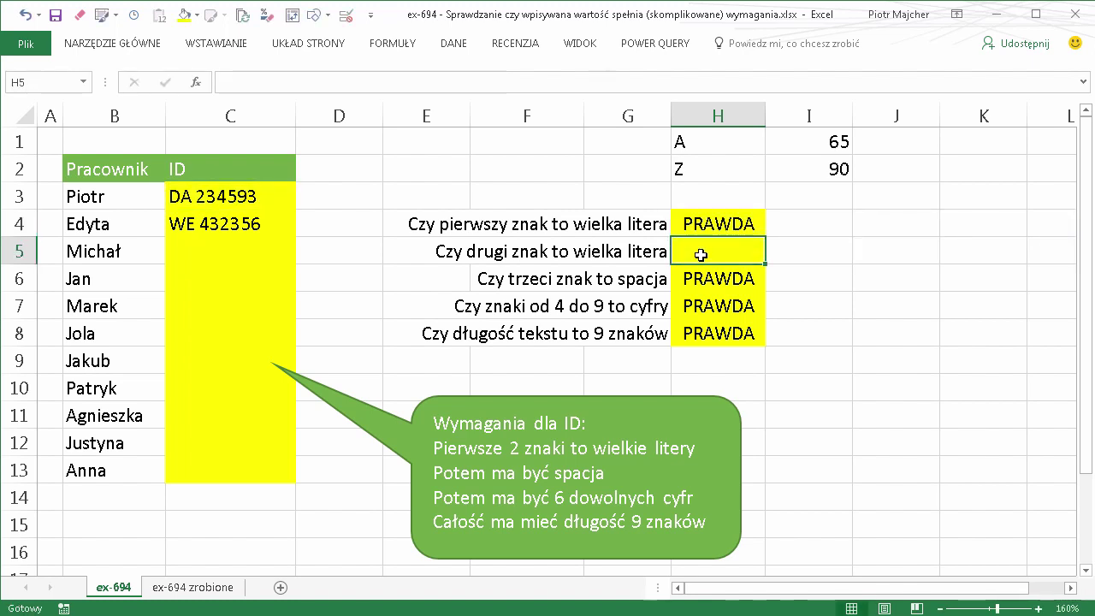
pyautogui.hotkey('ctrl', 'v')
# In H5, replace both LEWY(C3;1) with FRAGMENT.TEKSTU(C3;2;1) to test the second letter
pyautogui.doubleClick(717, 252)
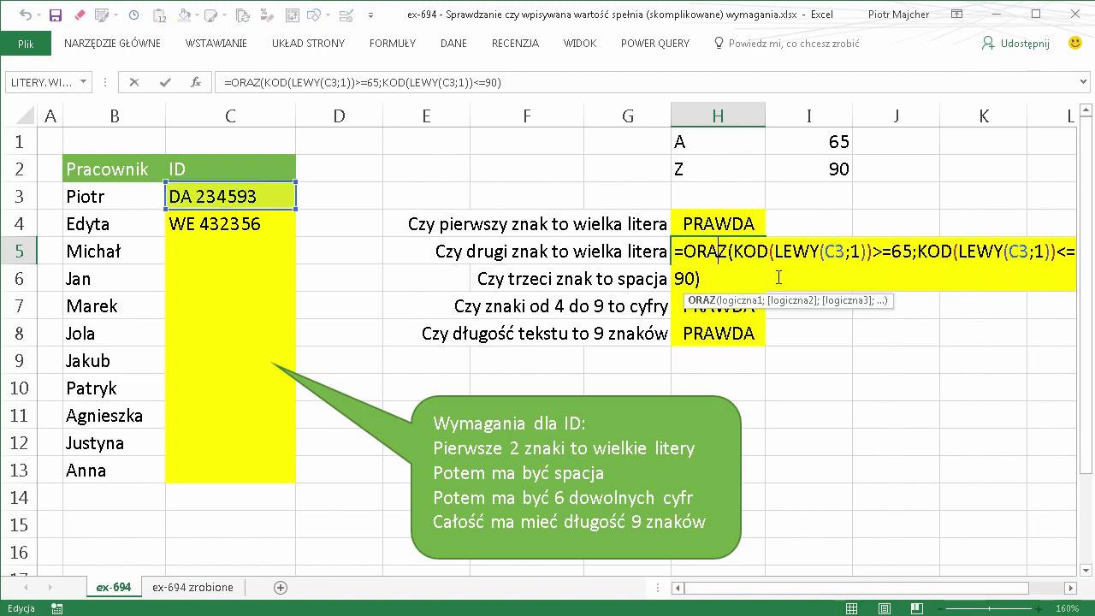
pyautogui.moveTo(773, 253); pyautogui.dragTo(866, 253)
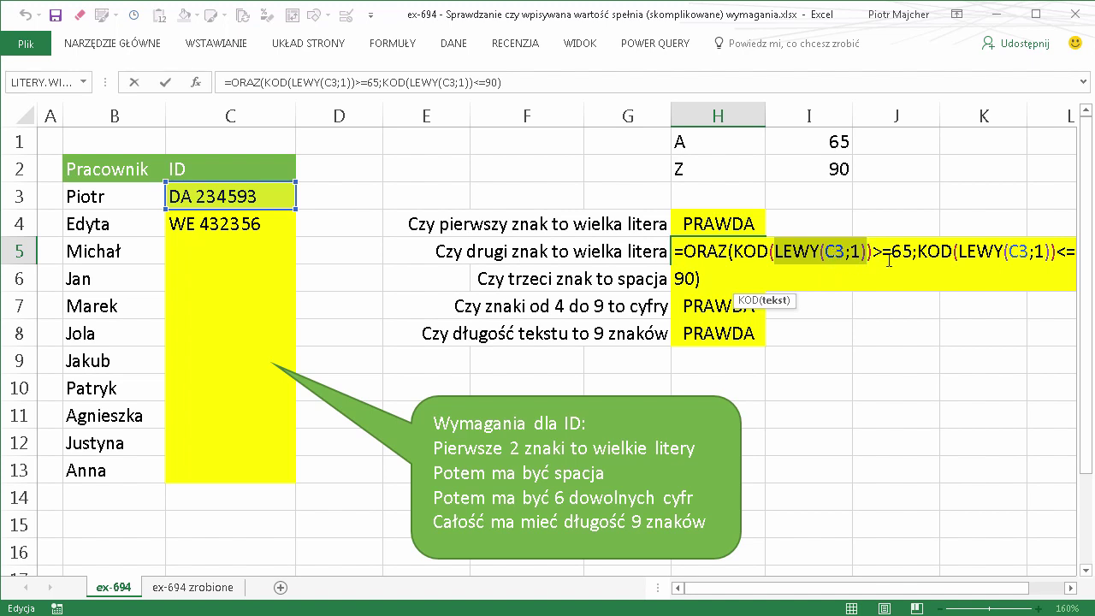
pyautogui.write('fr')
pyautogui.press('Tab')
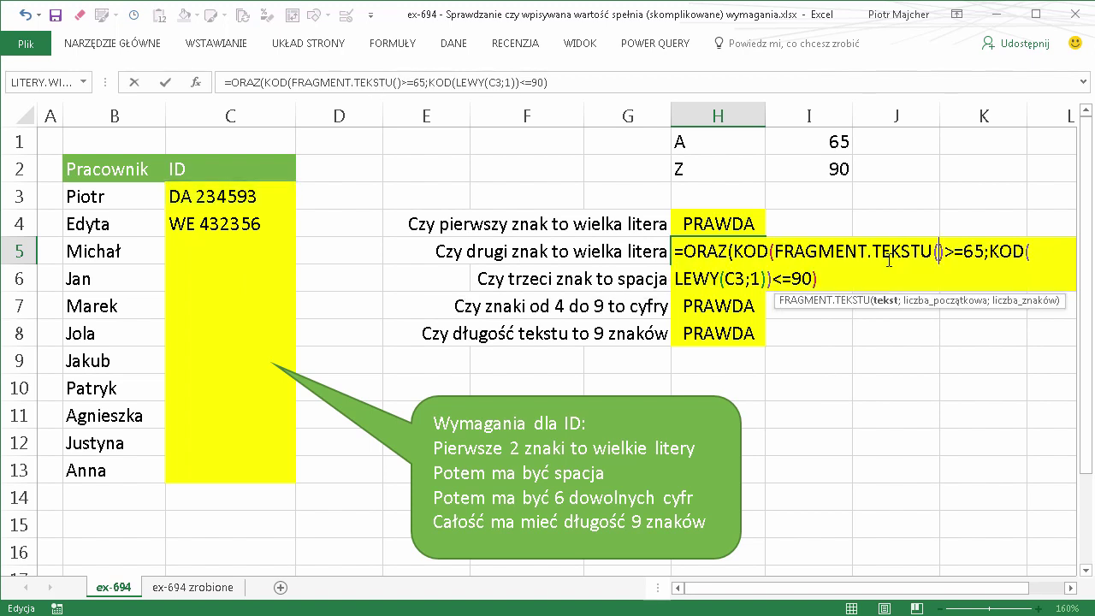
pyautogui.click(225, 195)
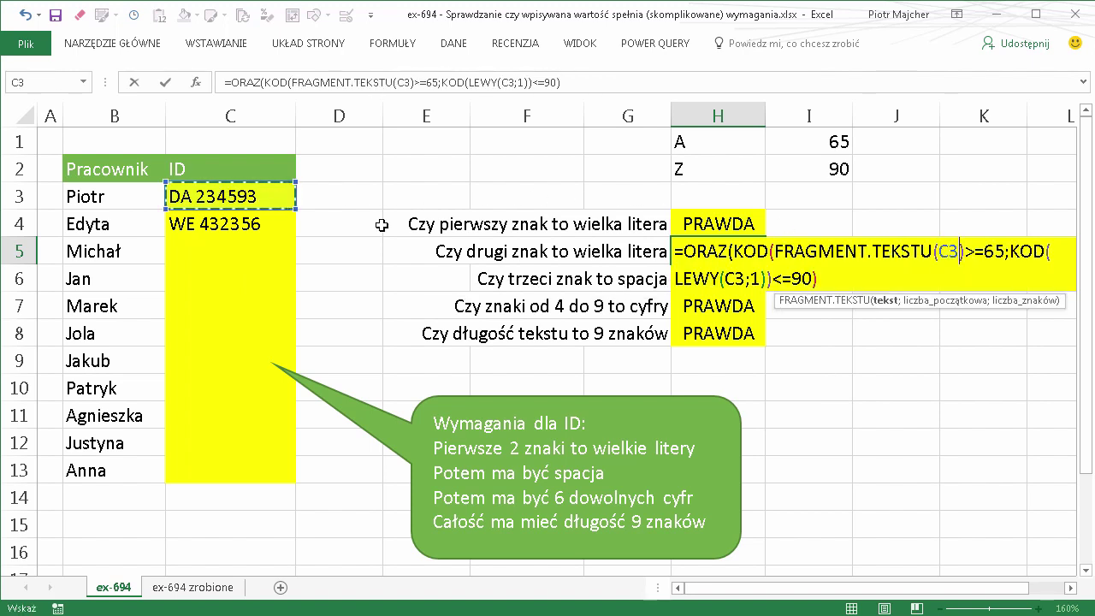
pyautogui.write(';')
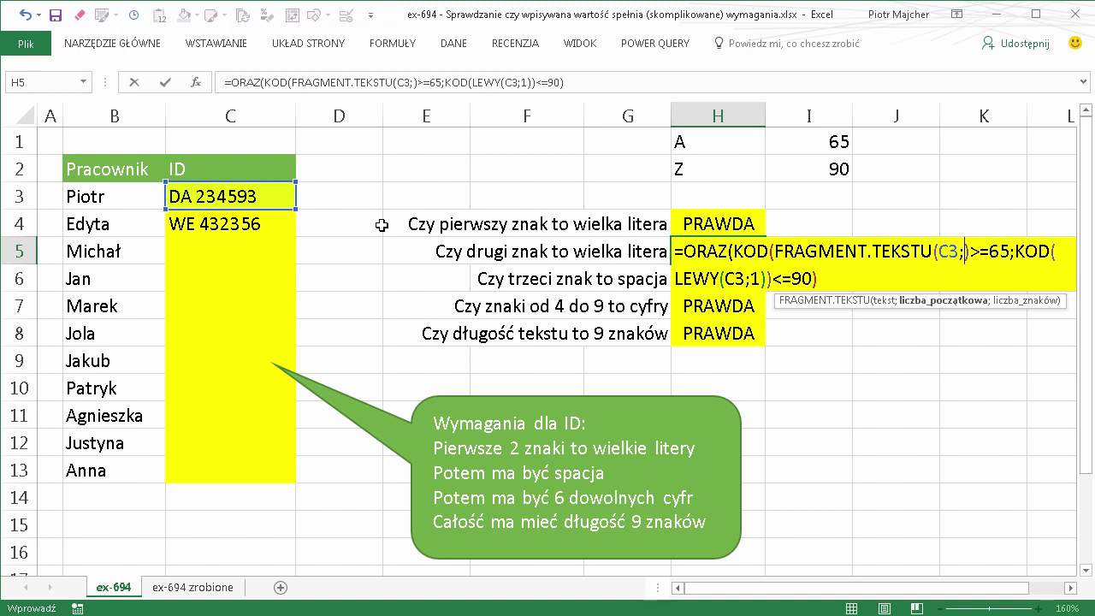
pyautogui.write('2;')
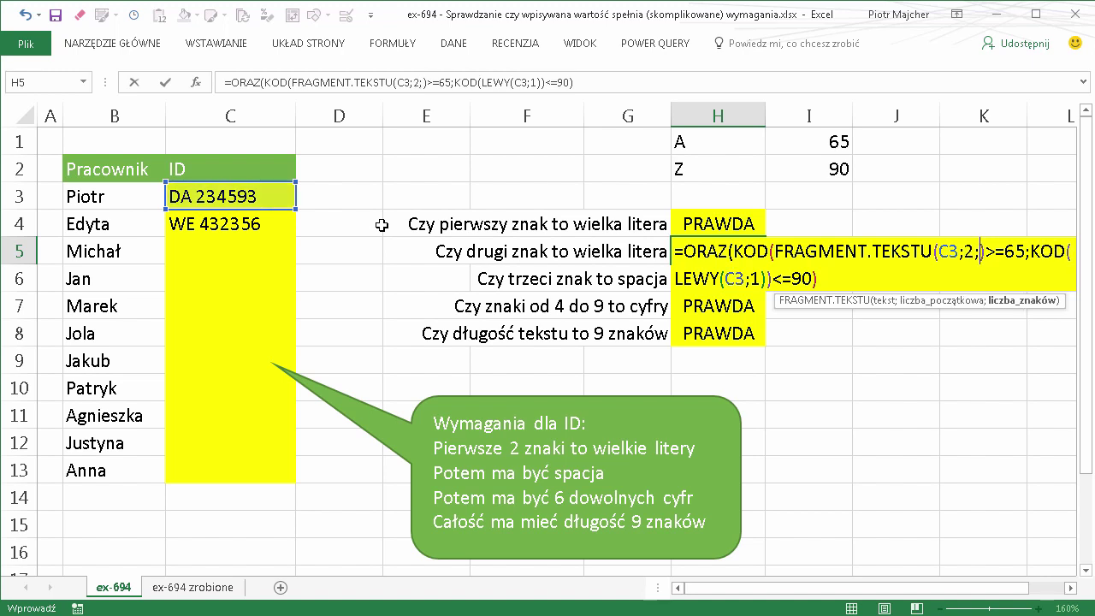
pyautogui.write('1)')
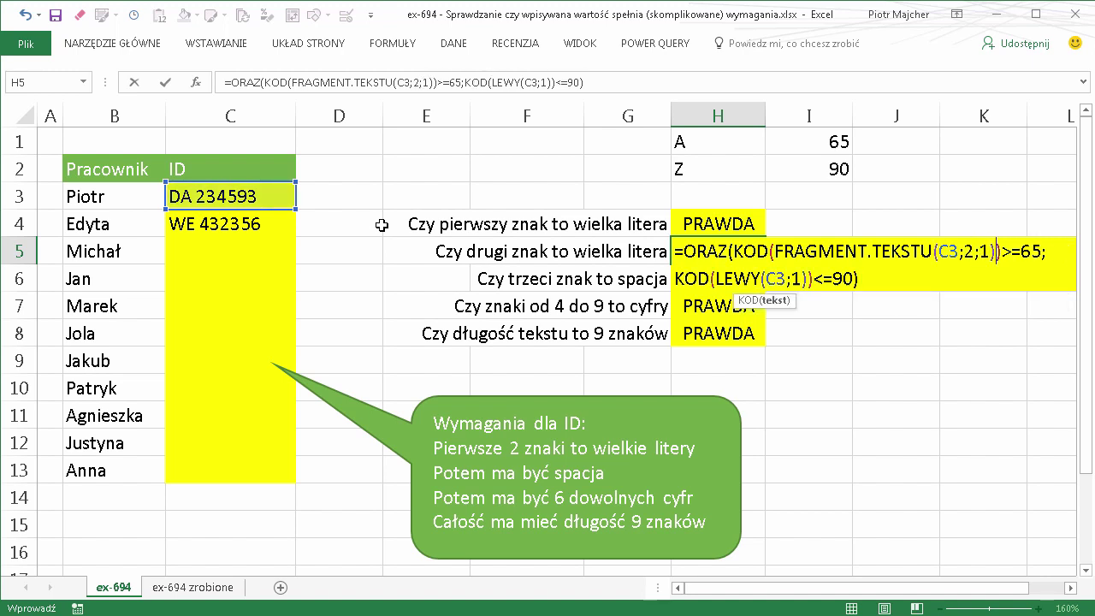
pyautogui.moveTo(995, 251)
pyautogui.mouseDown()
pyautogui.moveTo(774, 250)
pyautogui.moveTo(764, 279)
pyautogui.moveTo(715, 279)
pyautogui.mouseUp()
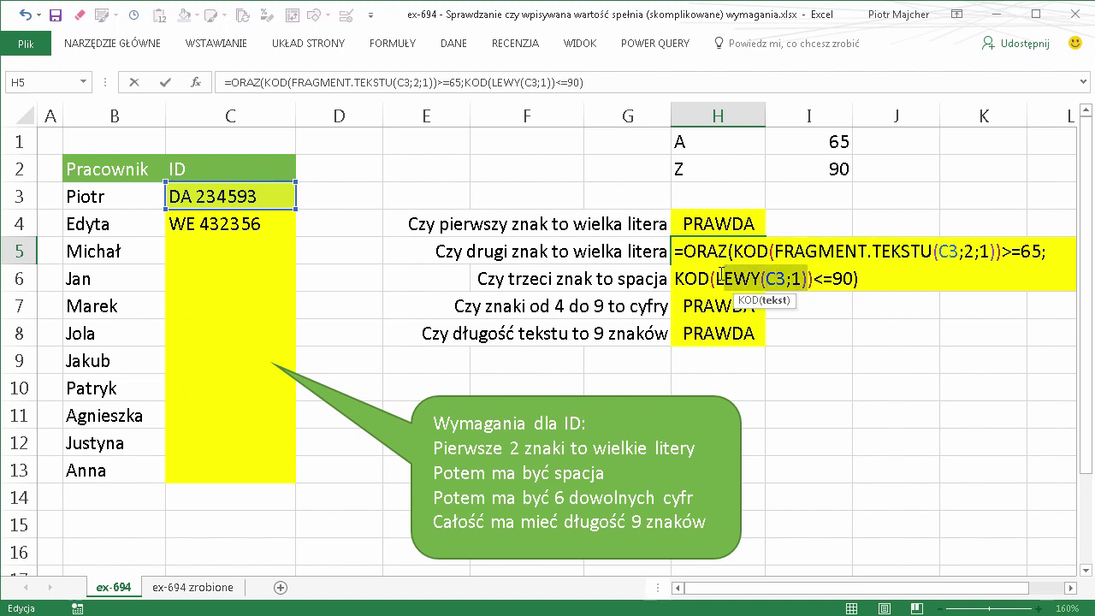
pyautogui.hotkey('ctrl', 'v')
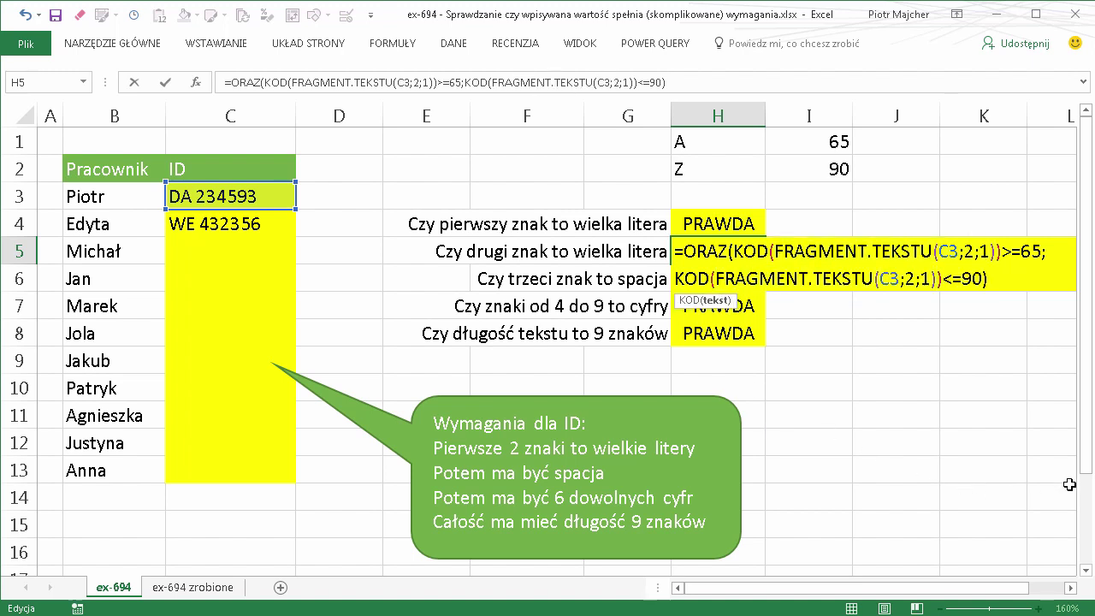
pyautogui.press('Return')
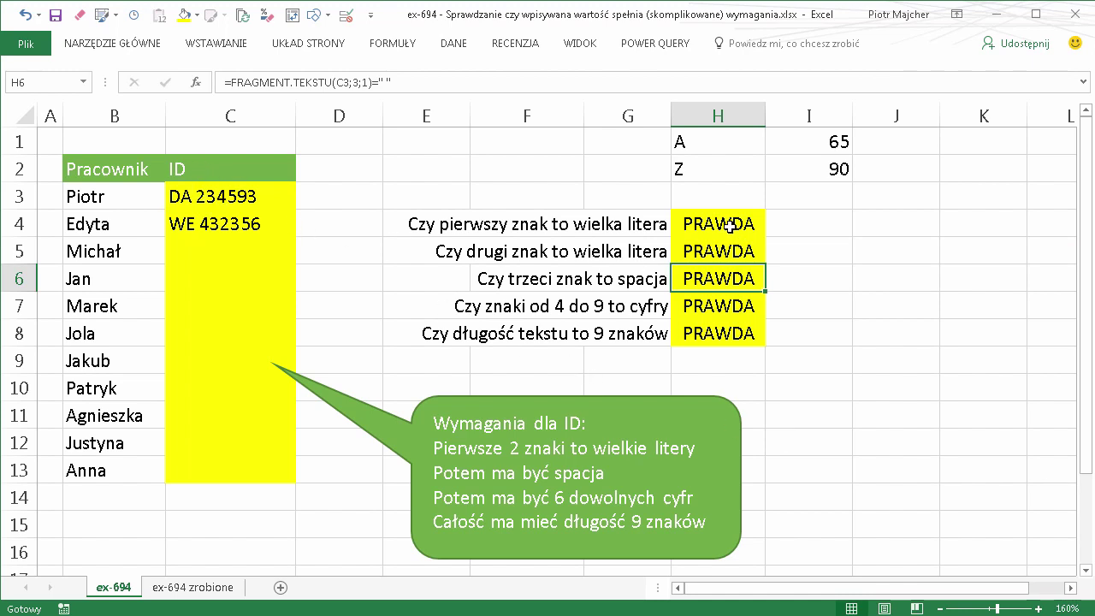
# Copy H9 to bring up the Clipboard pane, clear all its items, and close it
pyautogui.moveTo(729, 225); pyautogui.dragTo(718, 323)
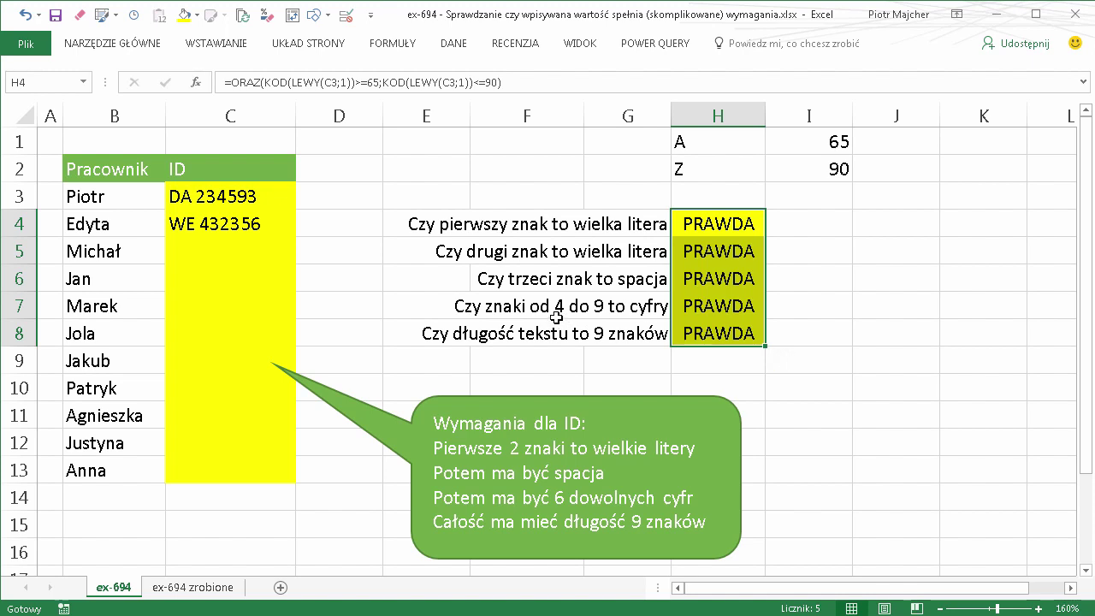
pyautogui.click(719, 360)
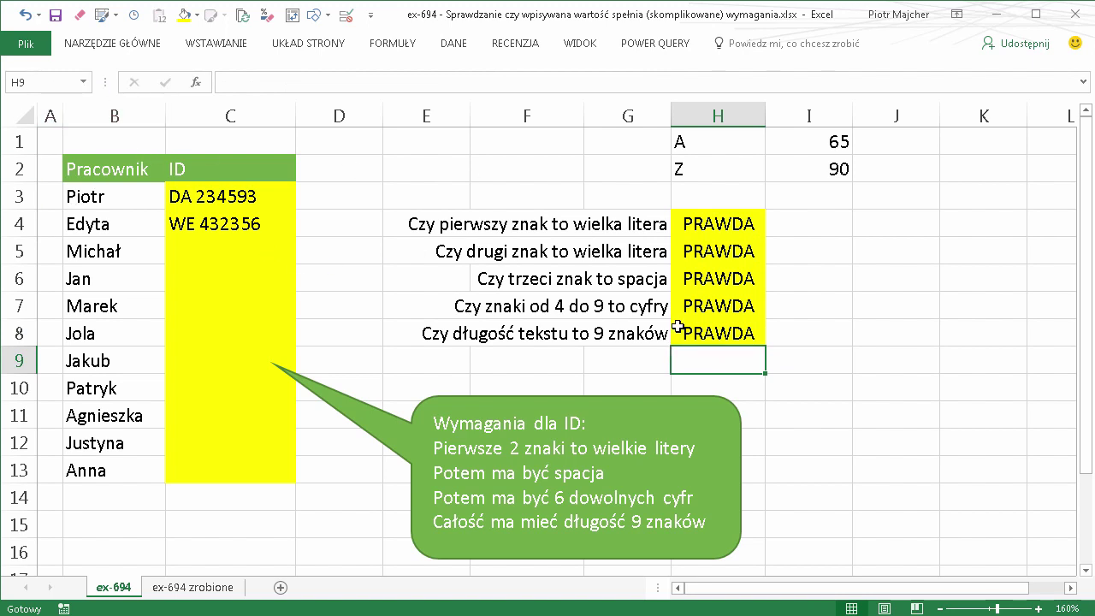
pyautogui.hotkey('ctrl', 'c')
pyautogui.hotkey('ctrl', 'c')
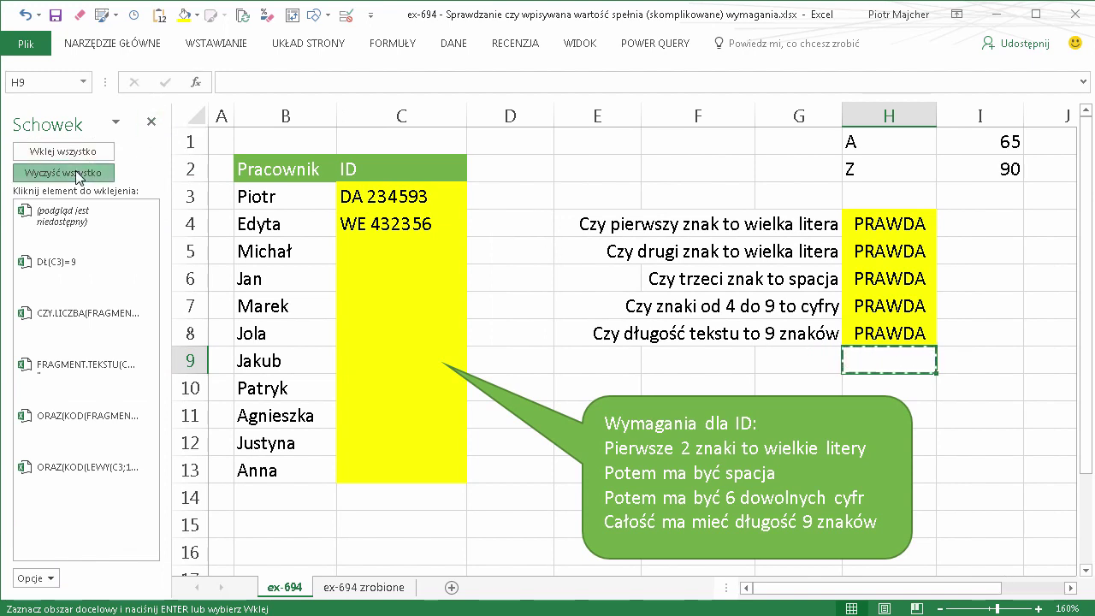
pyautogui.click(64, 172)
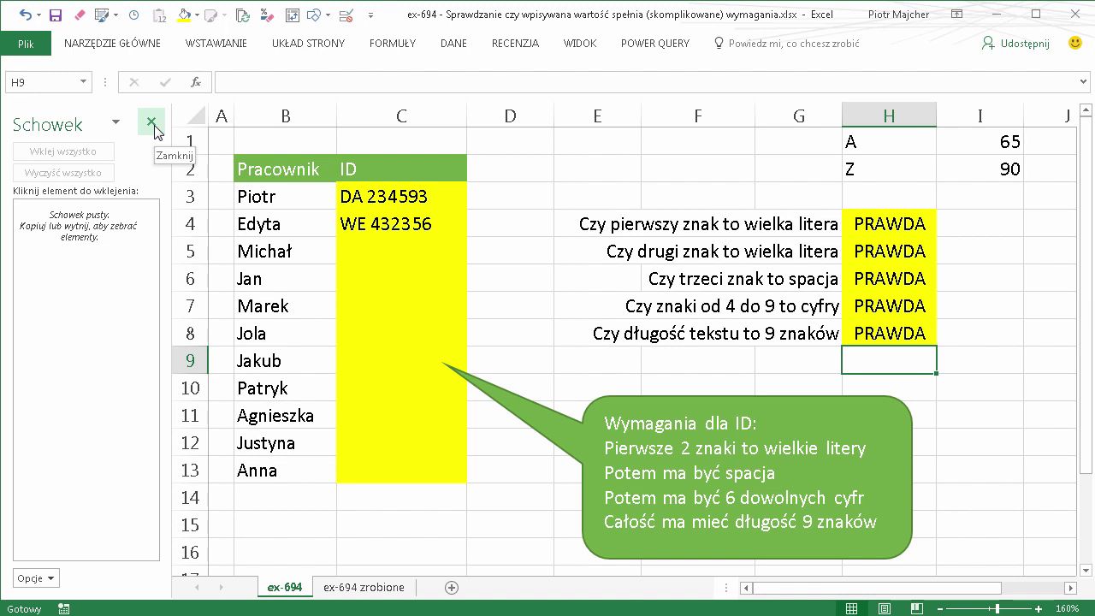
pyautogui.click(152, 122)
# Reopen the Clipboard pane from the Home tab's Schowek group
pyautogui.click(146, 45)
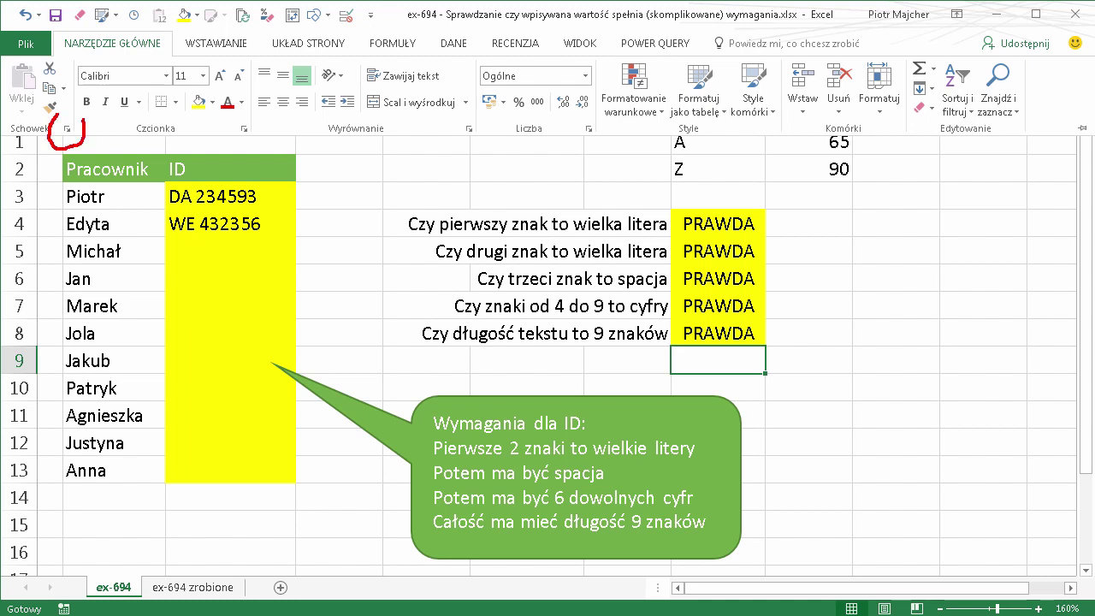
pyautogui.press('Escape')
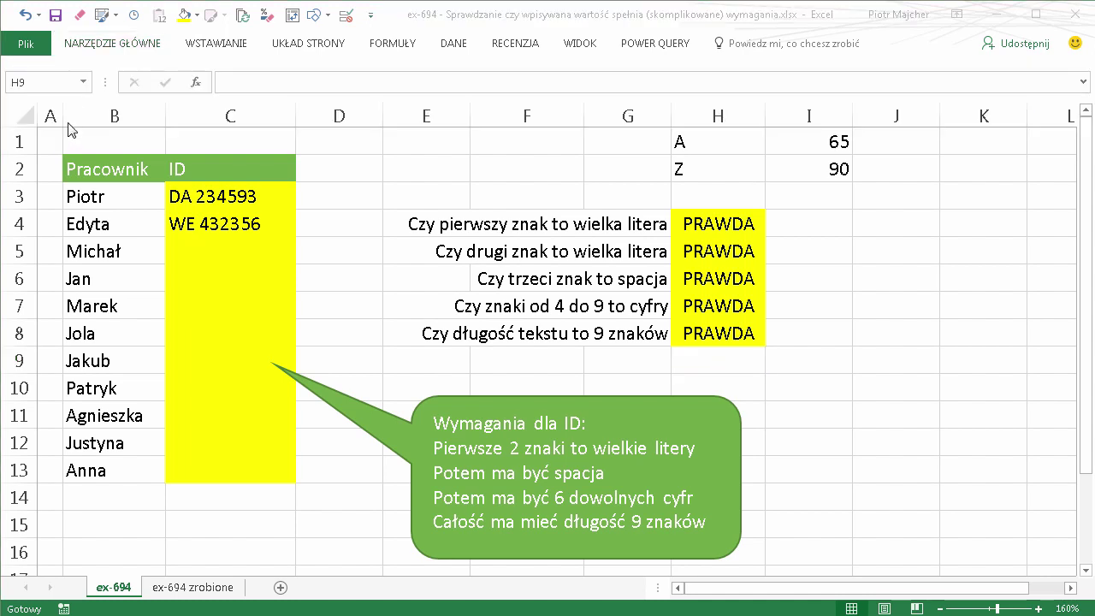
pyautogui.click(101, 49)
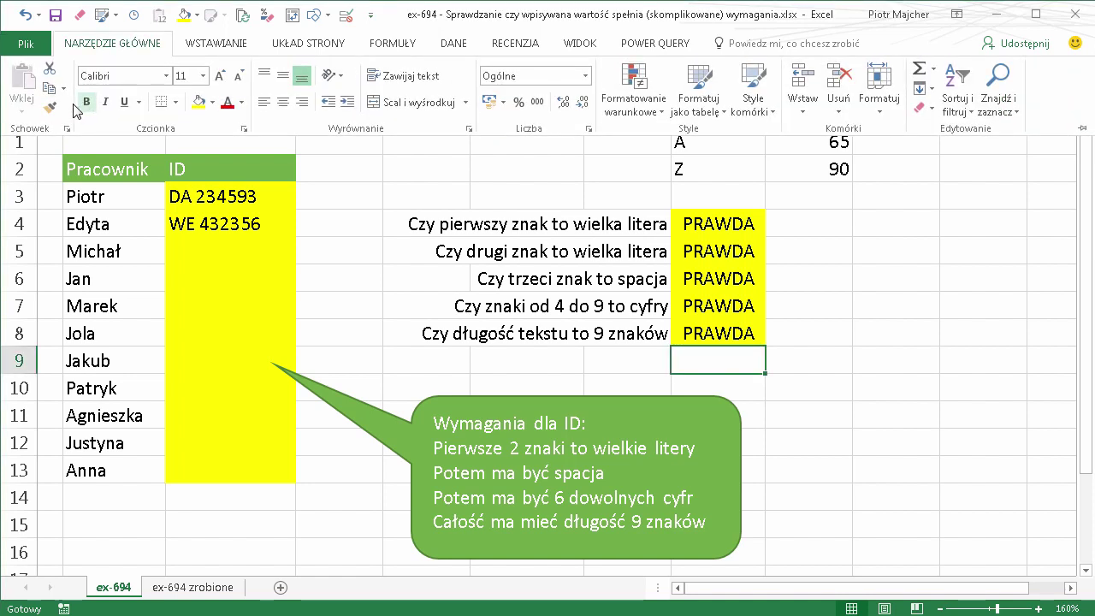
pyautogui.click(66, 131)
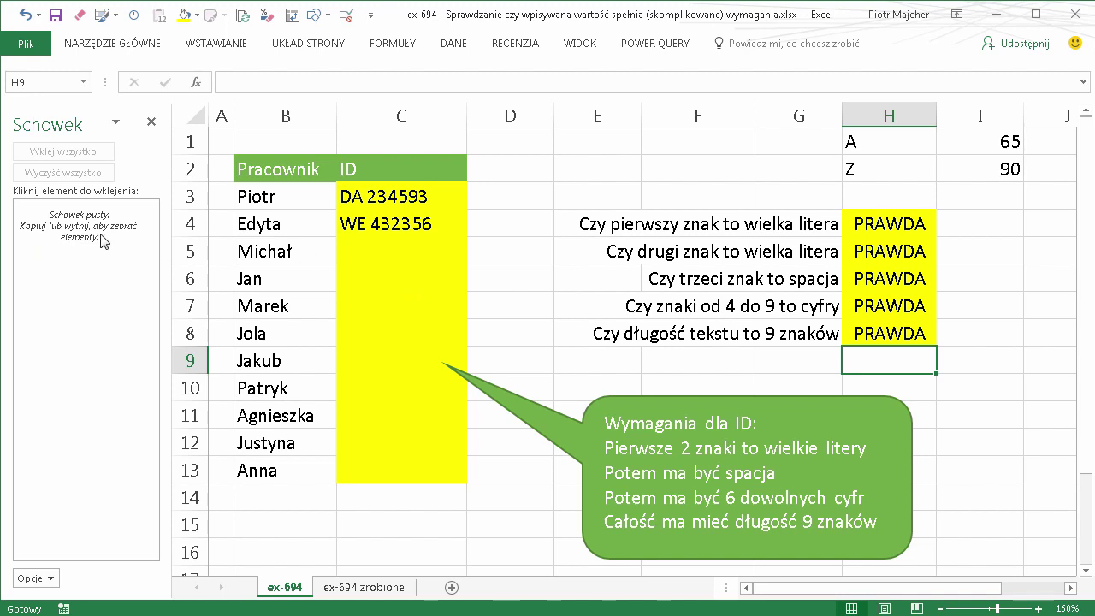
pyautogui.click(900, 223)
pyautogui.press('F2')
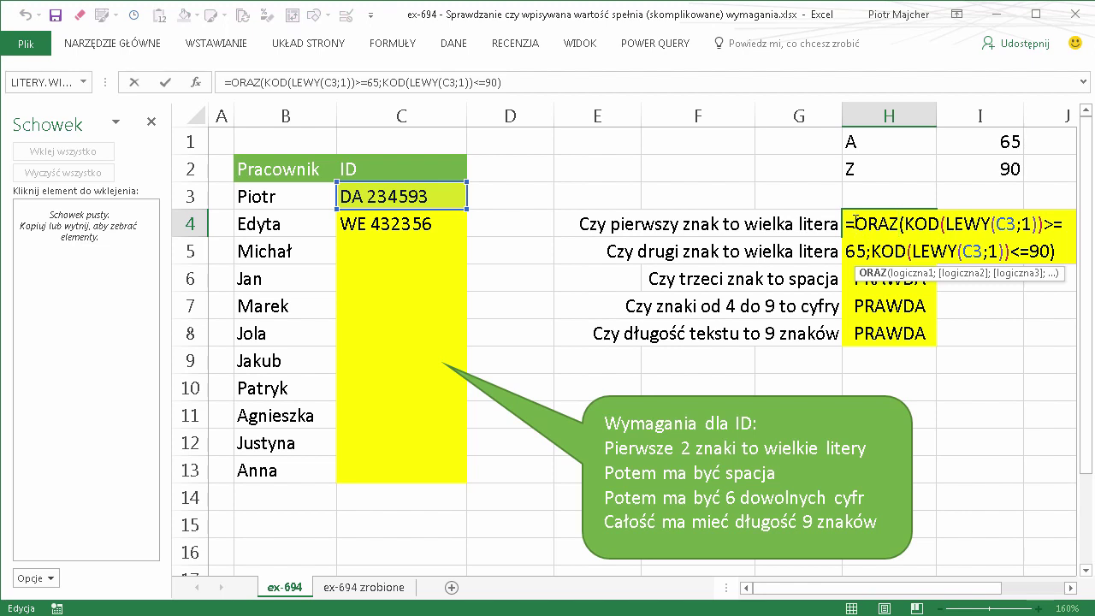
# Copy the first-letter, second-letter and space test formulas from H4–H6 into the clipboard history
pyautogui.moveTo(856, 221); pyautogui.dragTo(1057, 257)
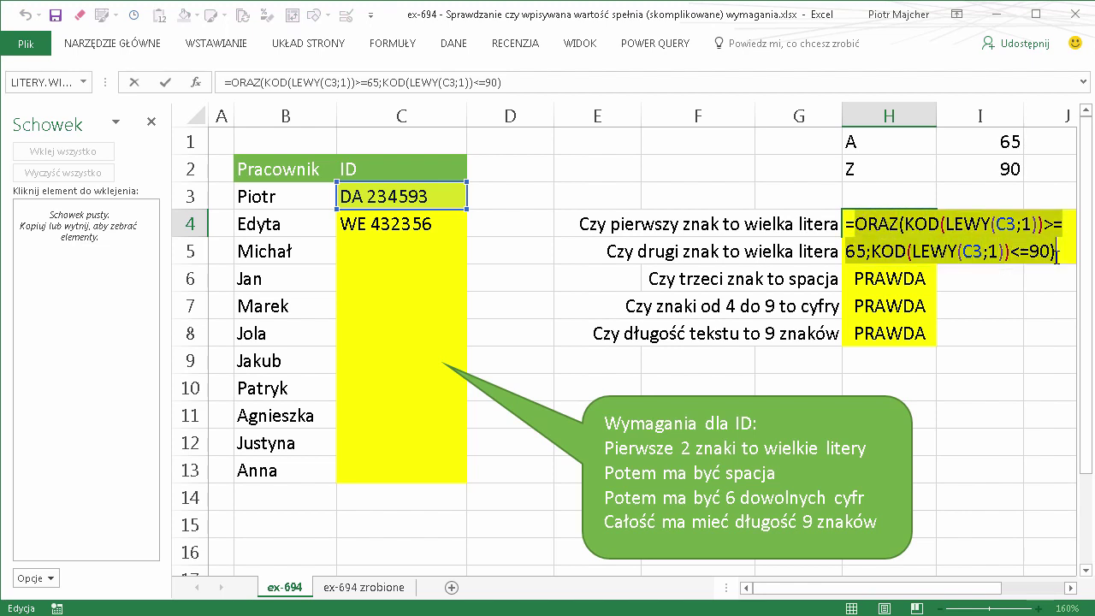
pyautogui.hotkey('ctrl', 'c')
pyautogui.press('Escape')
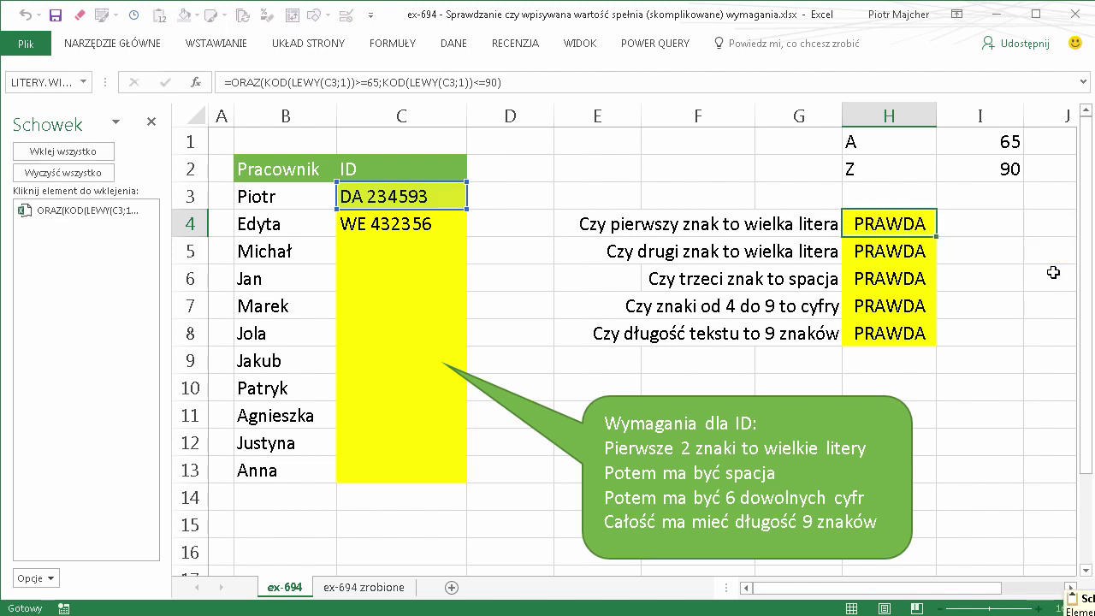
pyautogui.doubleClick(904, 251)
pyautogui.moveTo(855, 249); pyautogui.dragTo(901, 354)
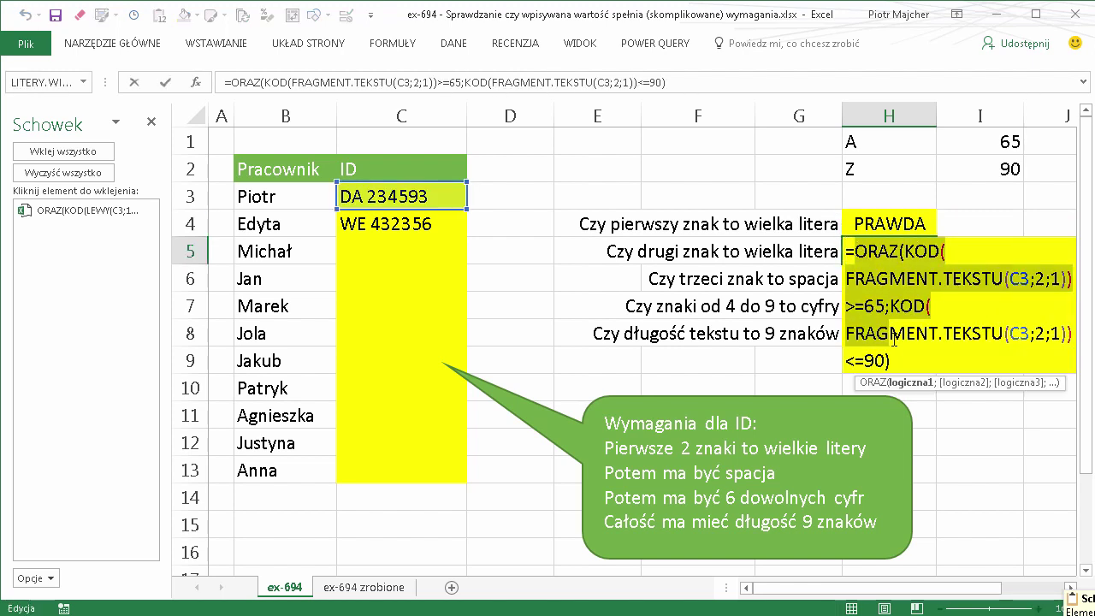
pyautogui.hotkey('ctrl', 'c')
pyautogui.press('Escape')
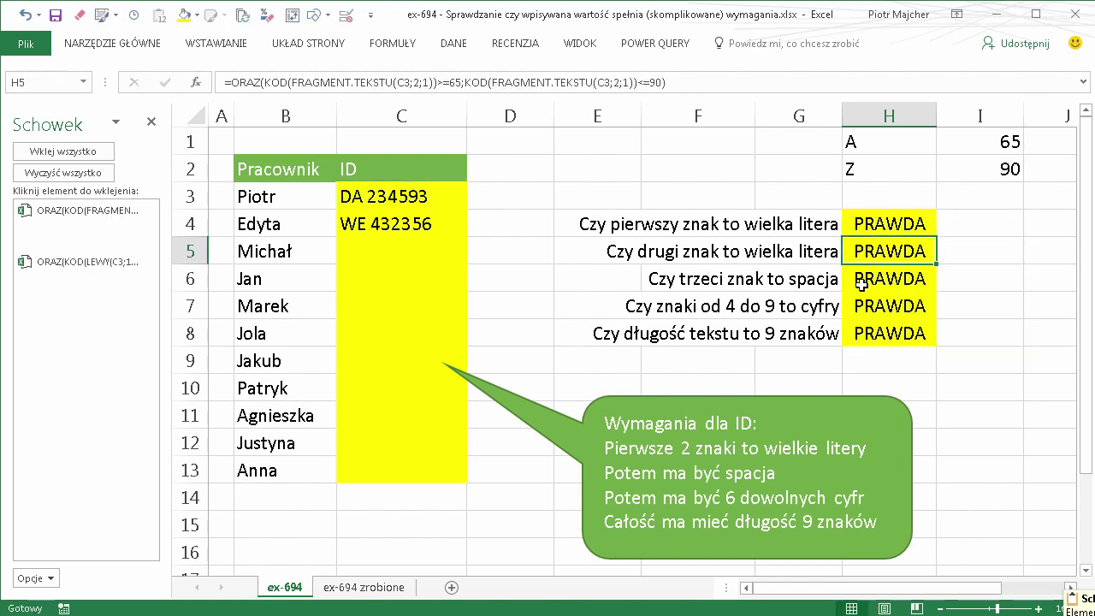
pyautogui.click(863, 278)
pyautogui.doubleClick(864, 278)
pyautogui.moveTo(846, 278); pyautogui.dragTo(903, 329)
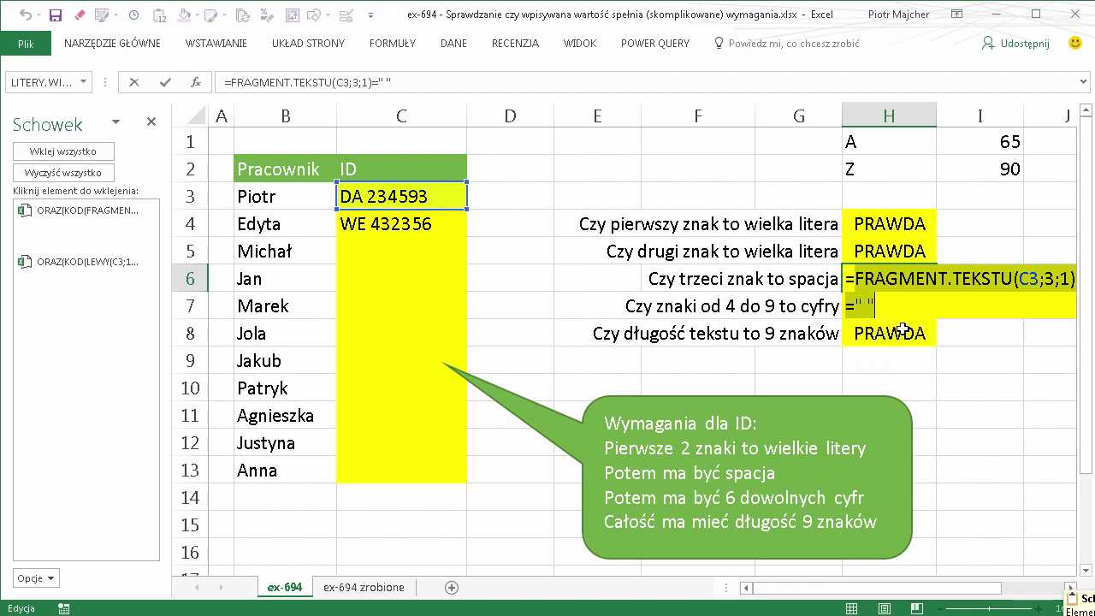
pyautogui.press('Escape')
# Copy the digits test from H7 and the DŁ(C3)=9 length test from H8, leaving both cells unchanged
pyautogui.doubleClick(866, 307)
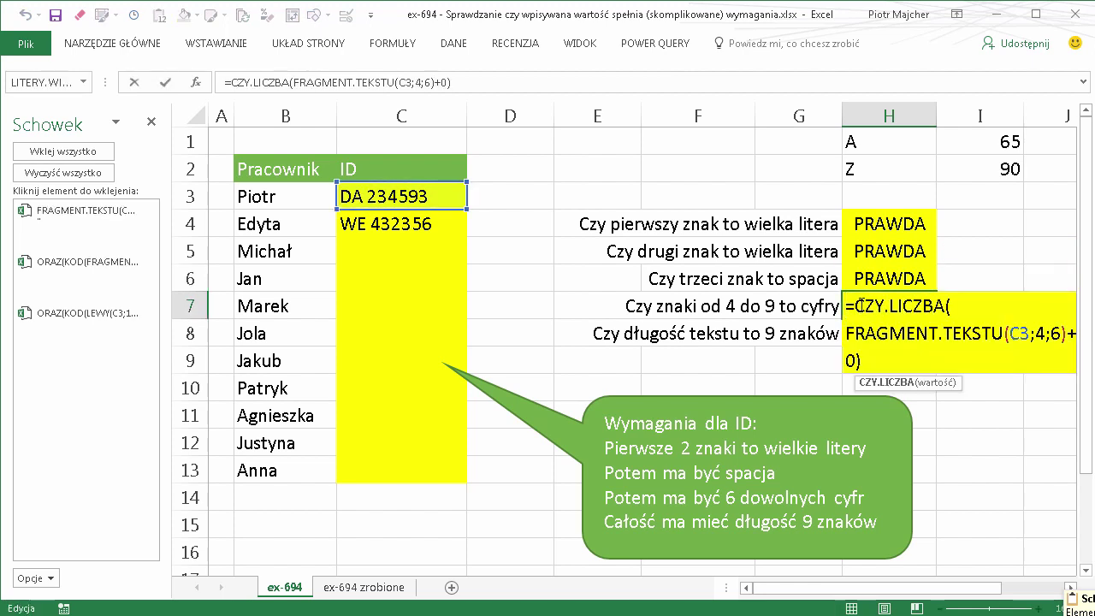
pyautogui.moveTo(847, 305); pyautogui.dragTo(879, 366)
pyautogui.hotkey('ctrl', 'c')
pyautogui.press('Escape')
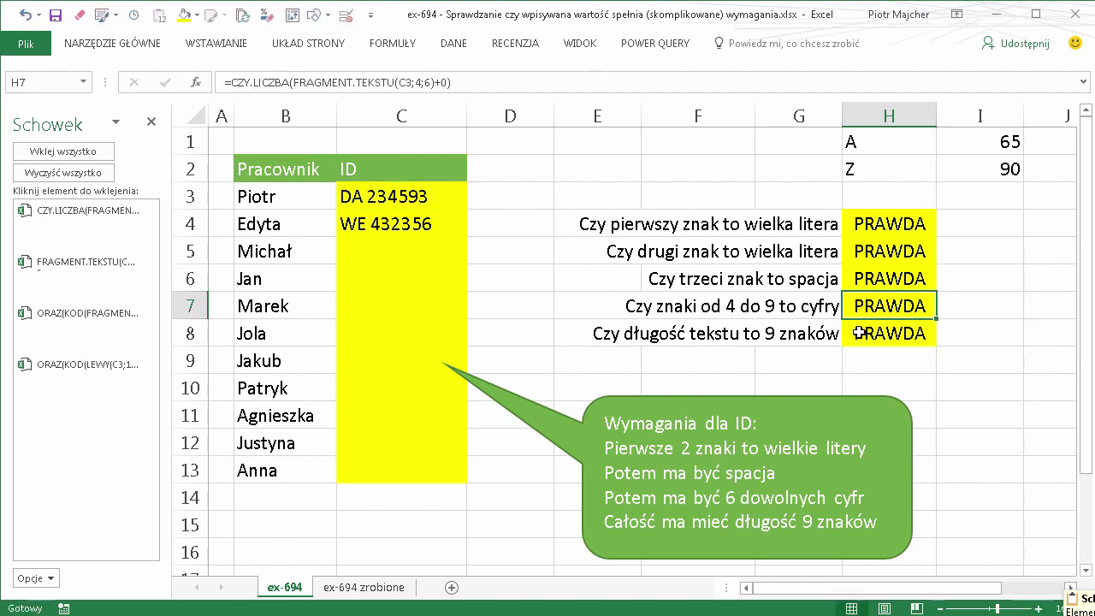
pyautogui.doubleClick(857, 333)
pyautogui.moveTo(846, 333); pyautogui.dragTo(939, 349)
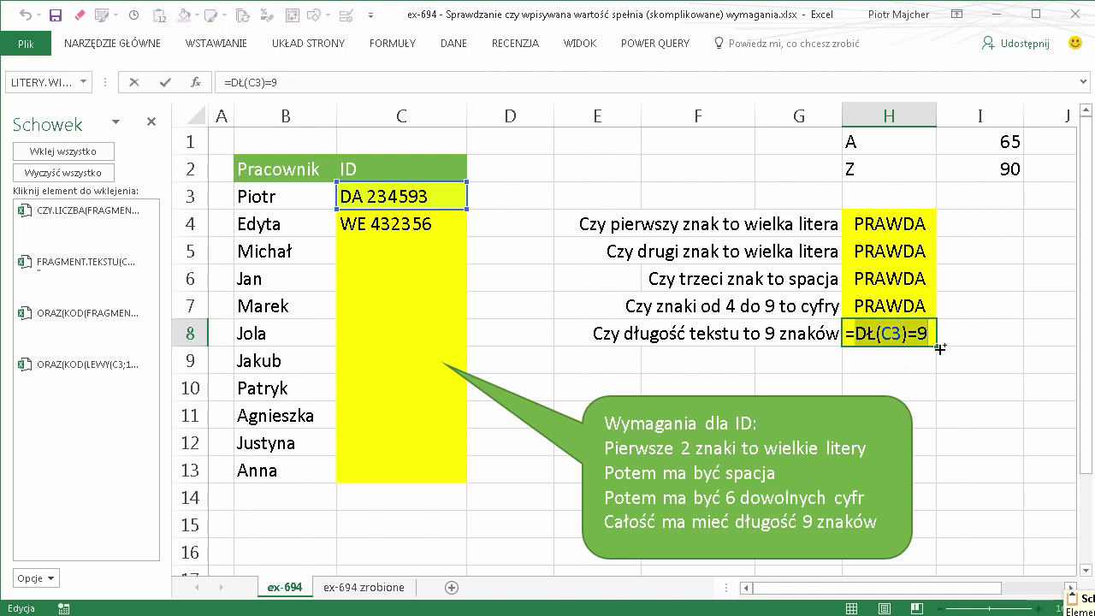
pyautogui.hotkey('ctrl', 'c')
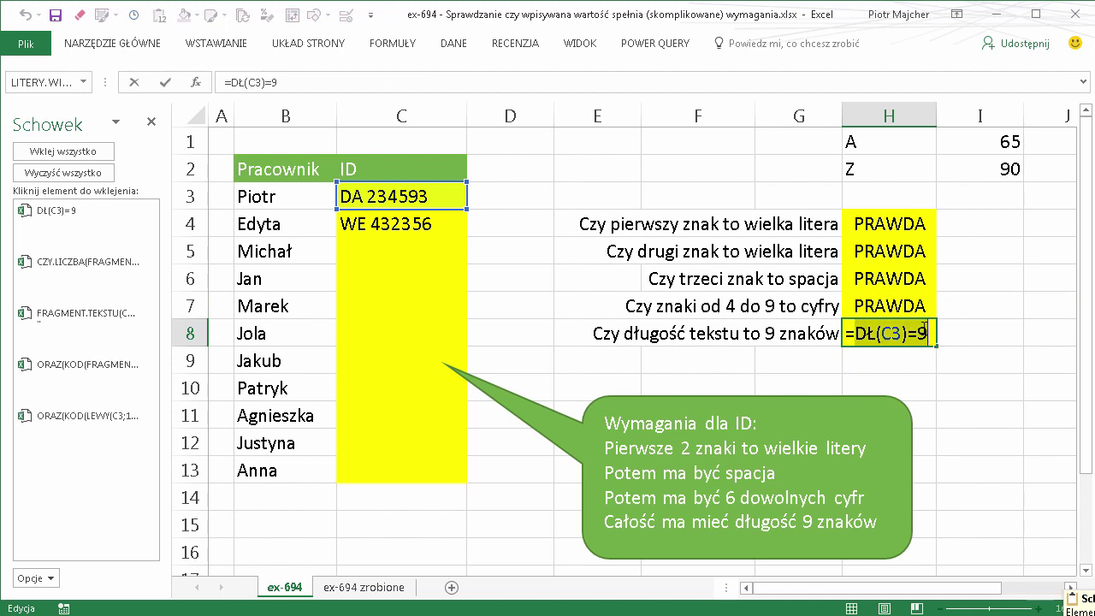
pyautogui.press('Escape')
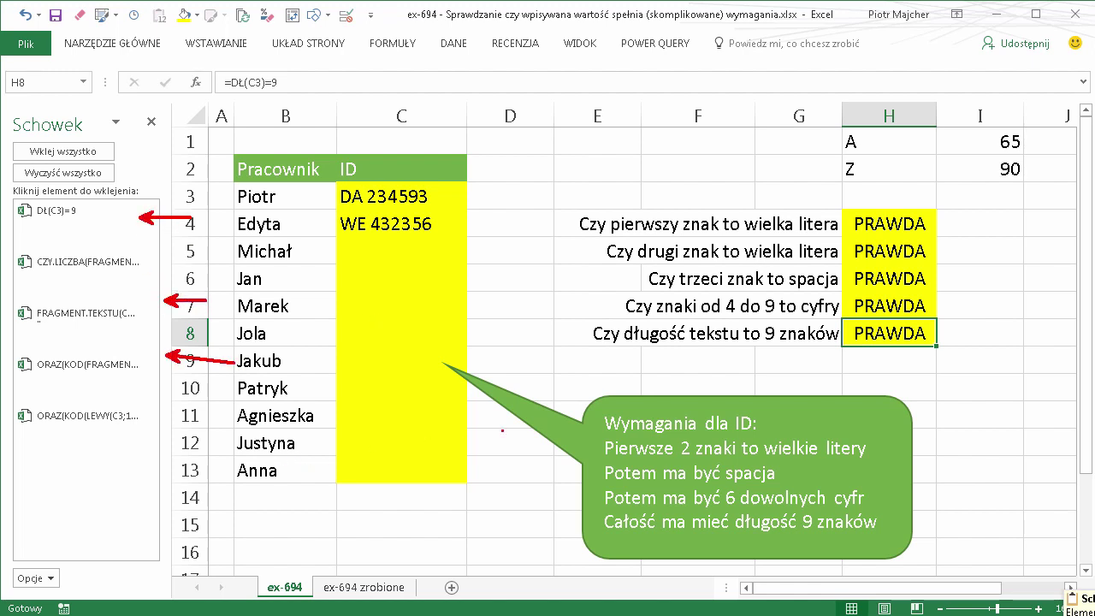
# Start =ORAZ( in H9 with the length and digits tests pasted from the clipboard
pyautogui.click(874, 359)
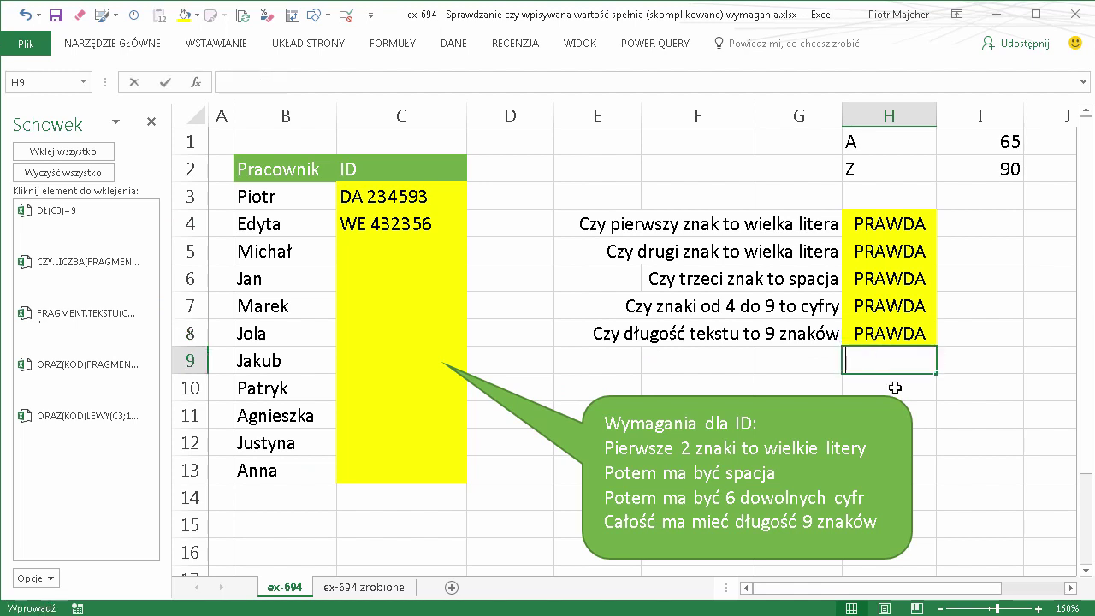
pyautogui.write('=')
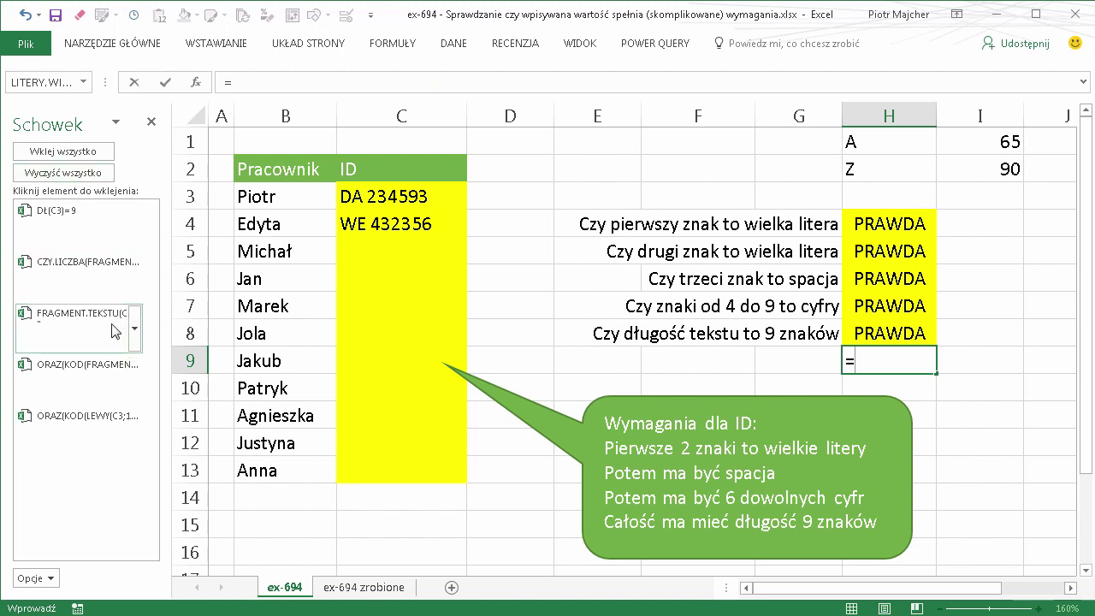
pyautogui.write('o')
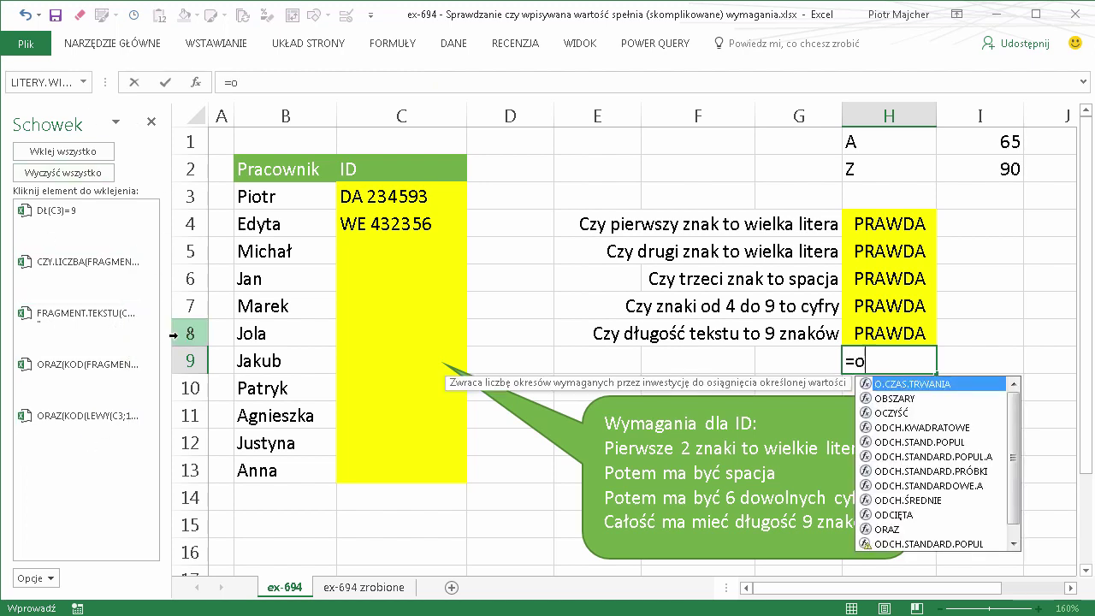
pyautogui.write('raz(')
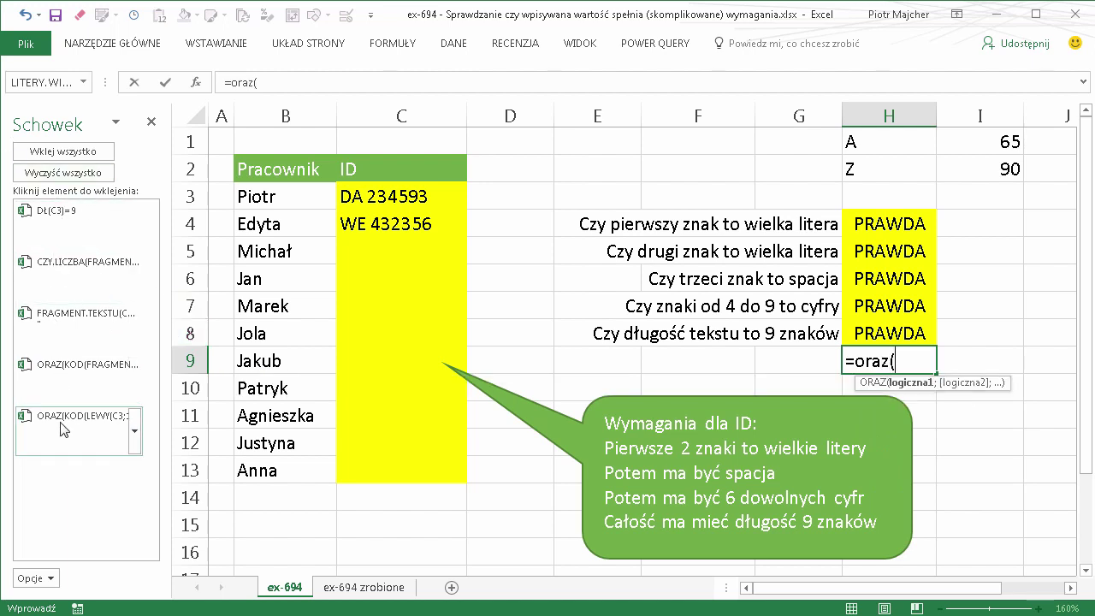
pyautogui.click(73, 214)
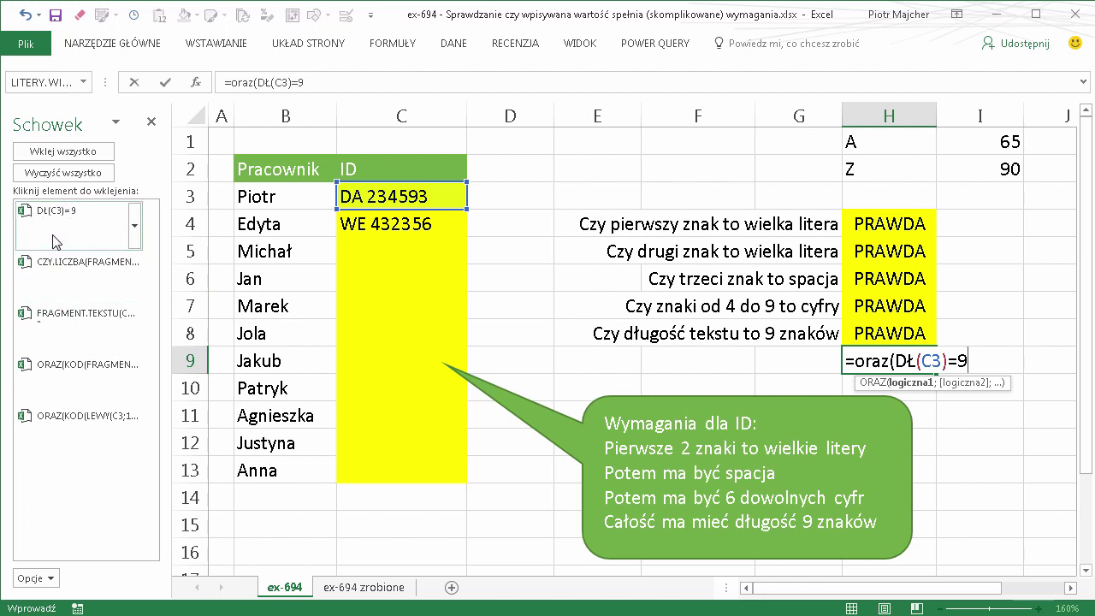
pyautogui.write(';')
pyautogui.click(88, 269)
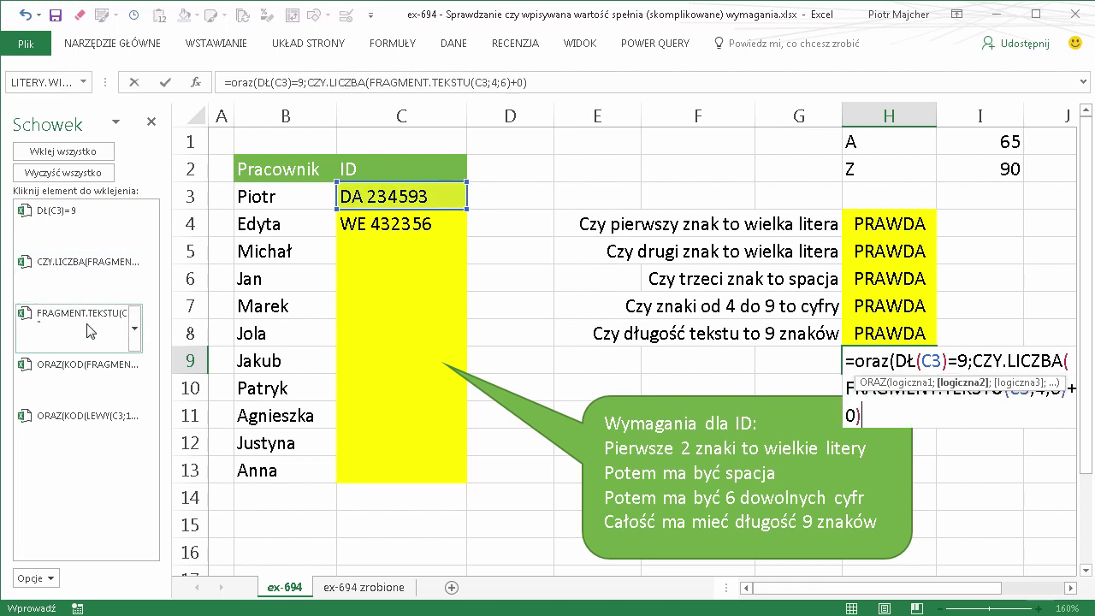
pyautogui.write(';')
# Add the space, second-letter and first-letter tests as arguments and close the ORAZ formula
pyautogui.click(89, 321)
pyautogui.write(';FRAGMENT.TEKSTU(C3;3;1)=" ";')
pyautogui.click(92, 372)
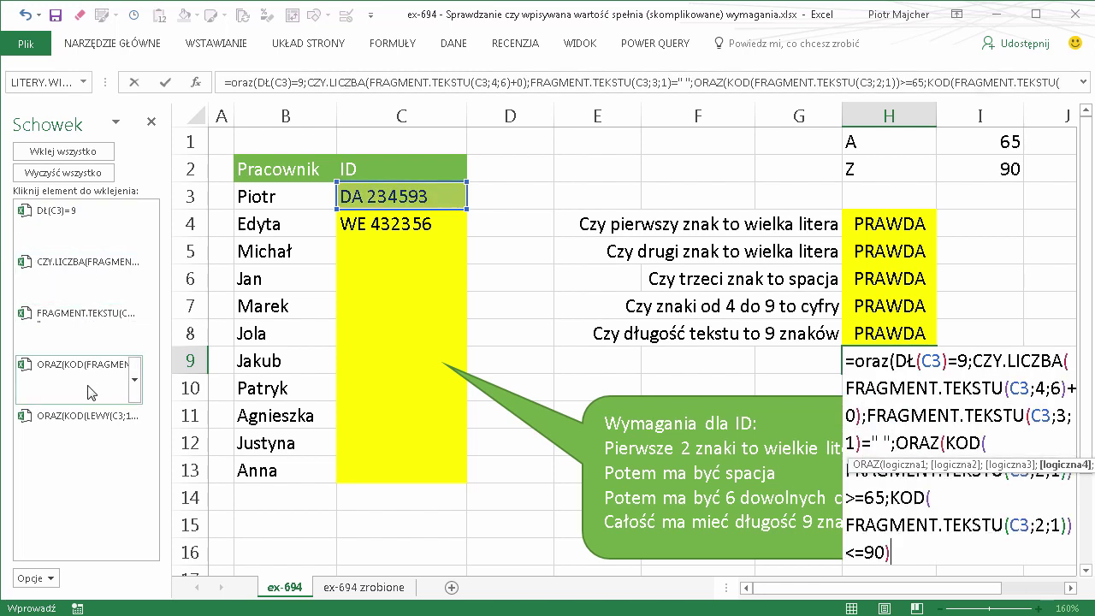
pyautogui.write(';')
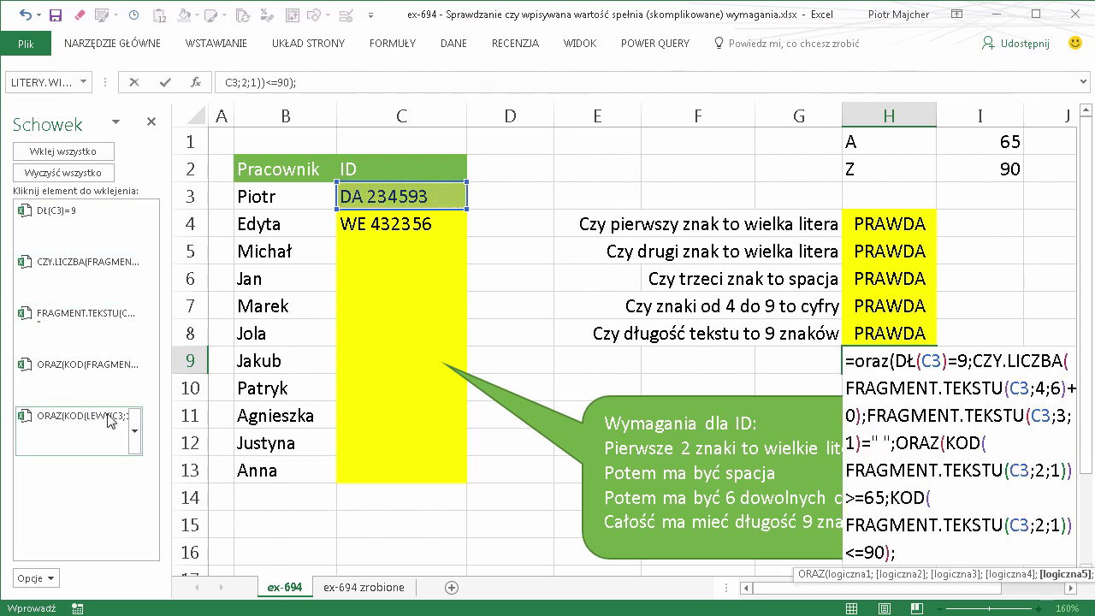
pyautogui.click(107, 417)
pyautogui.write('))>=65;KOD(LEWY(C3;1))<=90))')
pyautogui.press('Return')
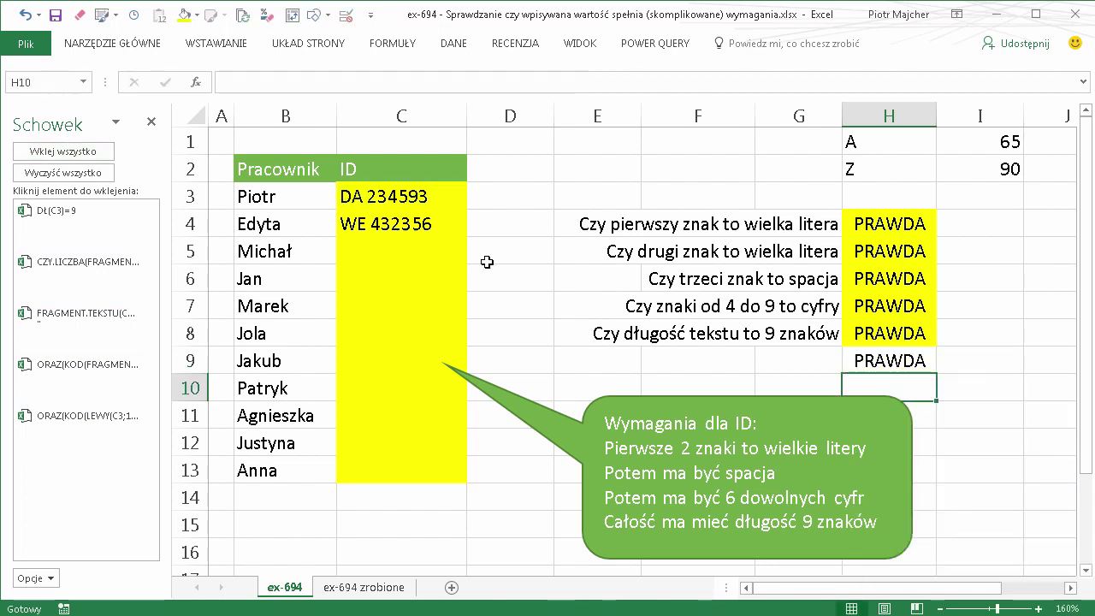
# Copy the combined ORAZ formula text from H9, then select the ID cells C3:C13
pyautogui.click(151, 122)
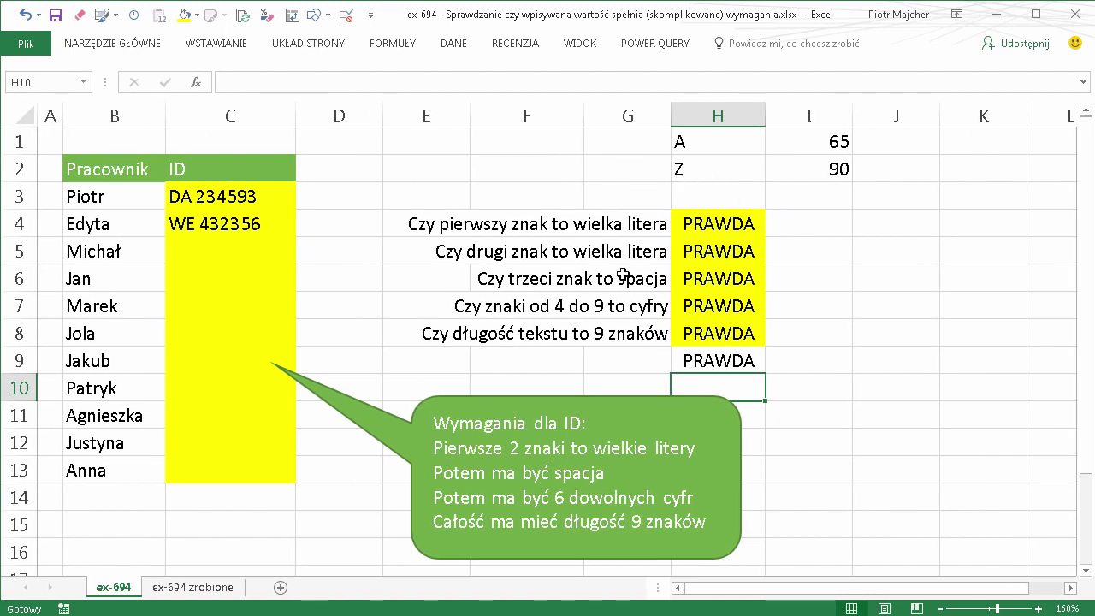
pyautogui.click(723, 361)
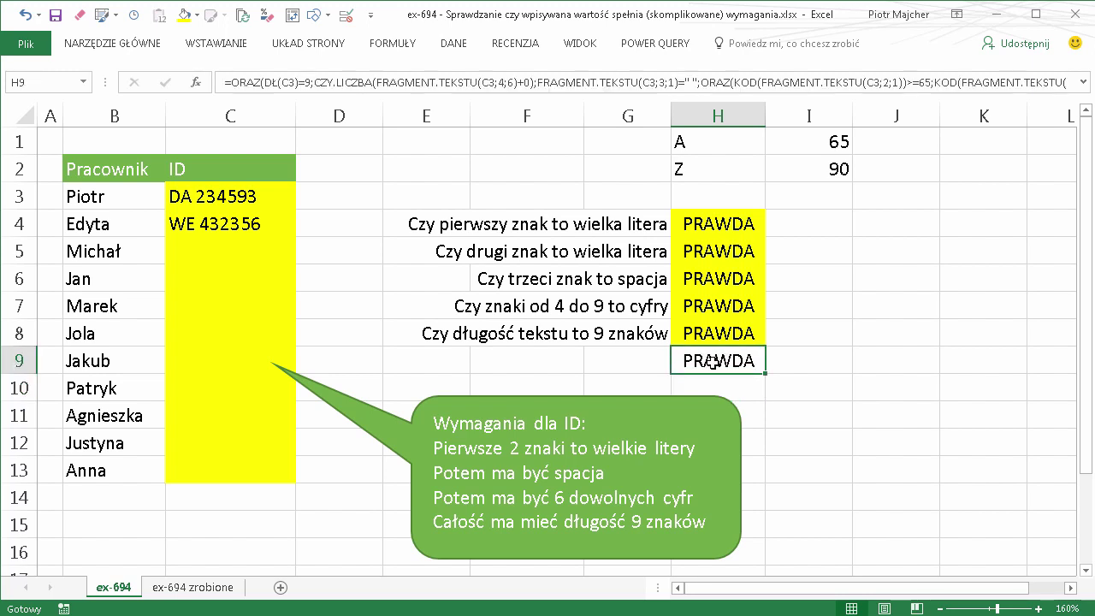
pyautogui.doubleClick(717, 358)
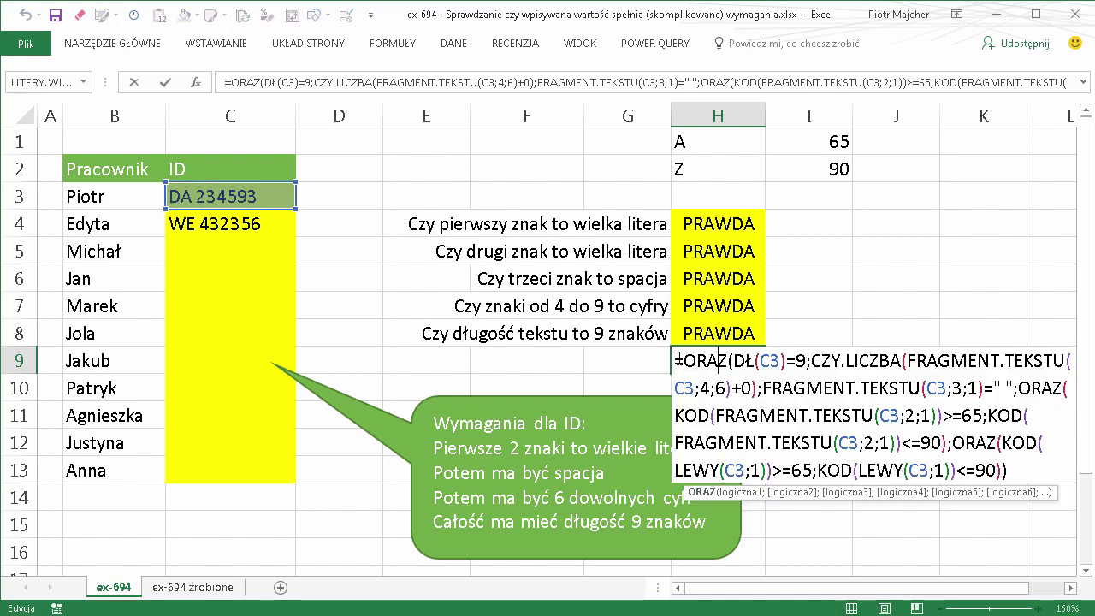
pyautogui.moveTo(679, 359); pyautogui.dragTo(1035, 481)
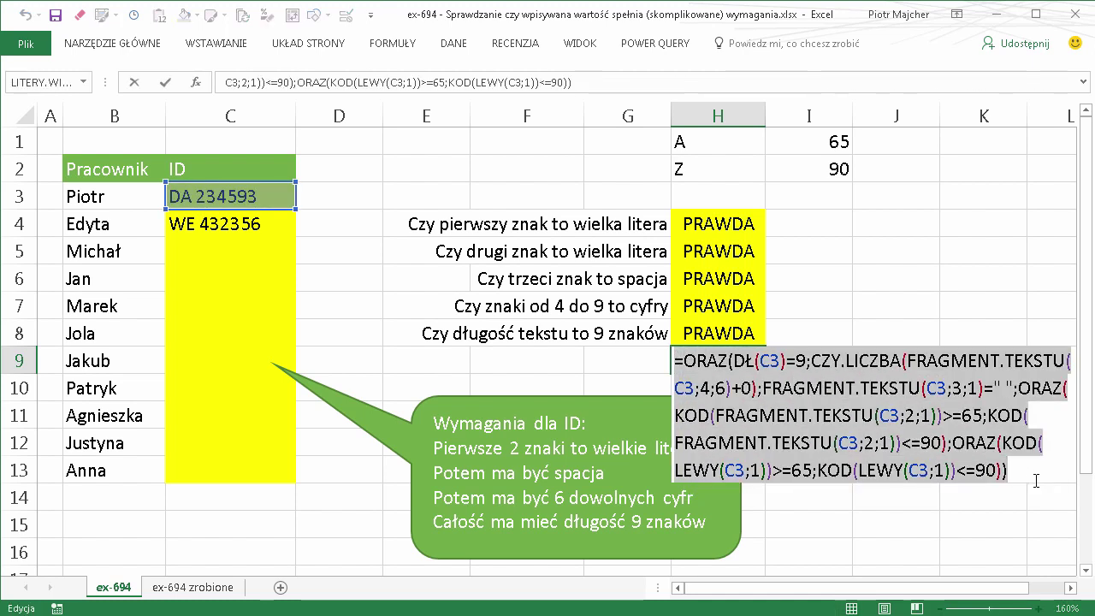
pyautogui.press('Escape')
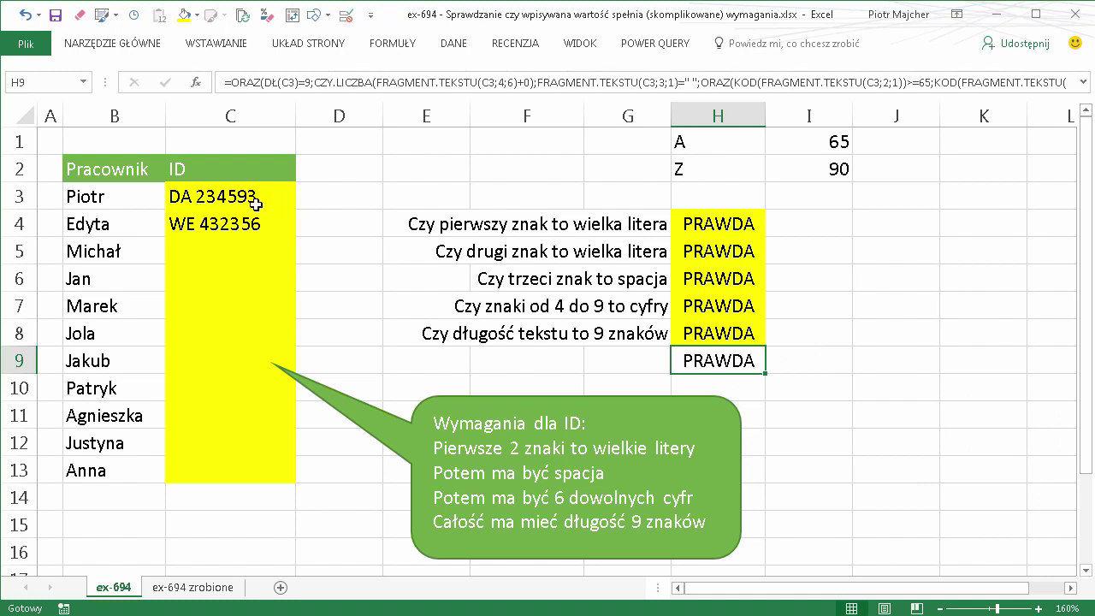
pyautogui.click(257, 199)
pyautogui.moveTo(256, 200); pyautogui.dragTo(255, 457)
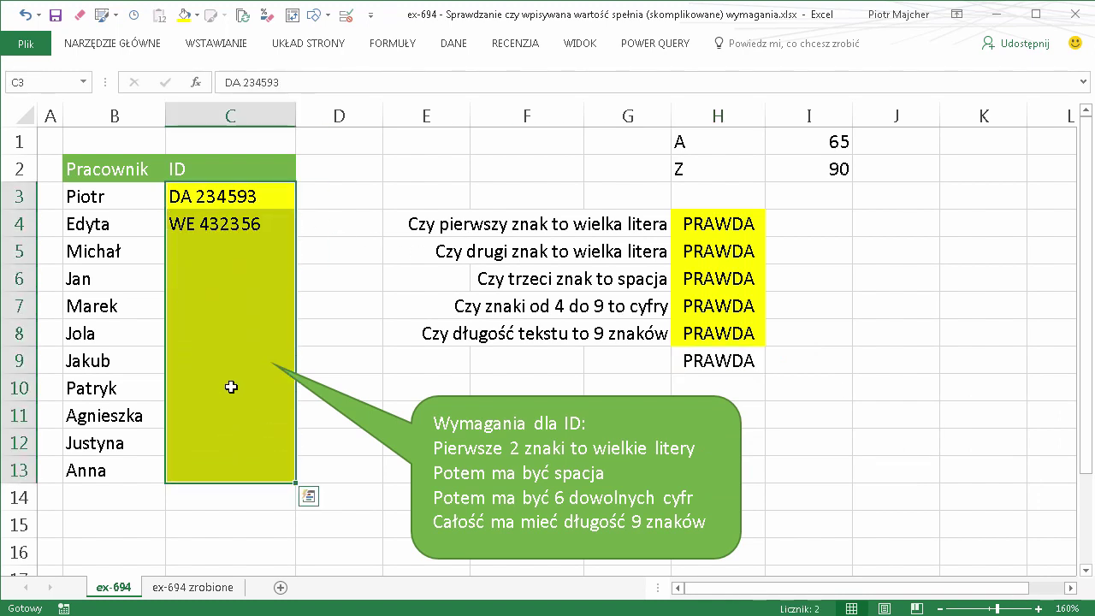
# Give C3:C13 a Niestandardowe data validation rule using the pasted combined ORAZ formula
pyautogui.click(450, 46)
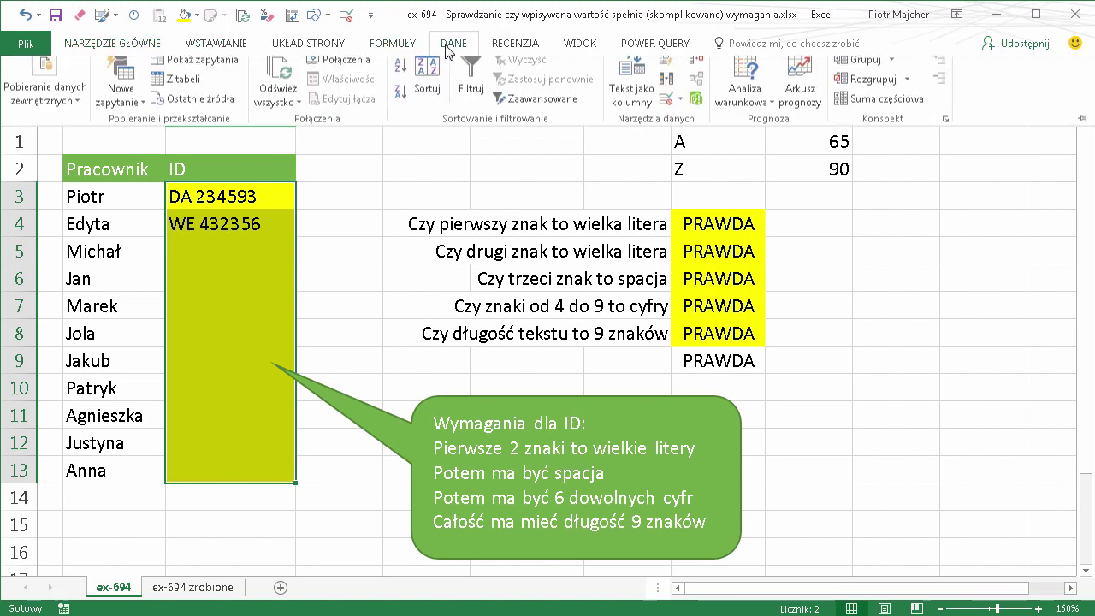
pyautogui.click(667, 109)
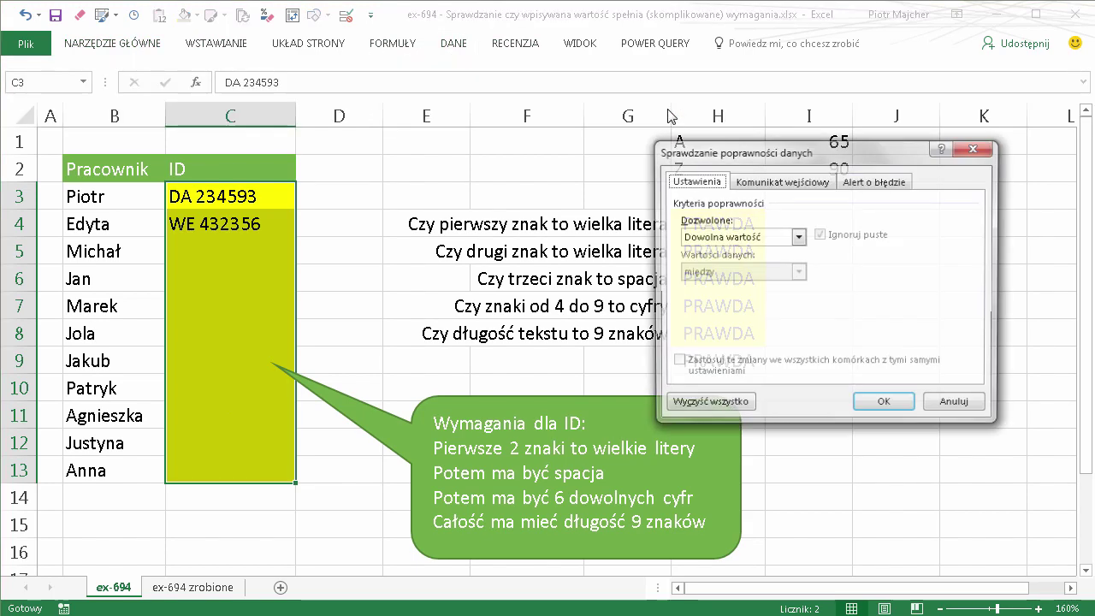
pyautogui.click(739, 242)
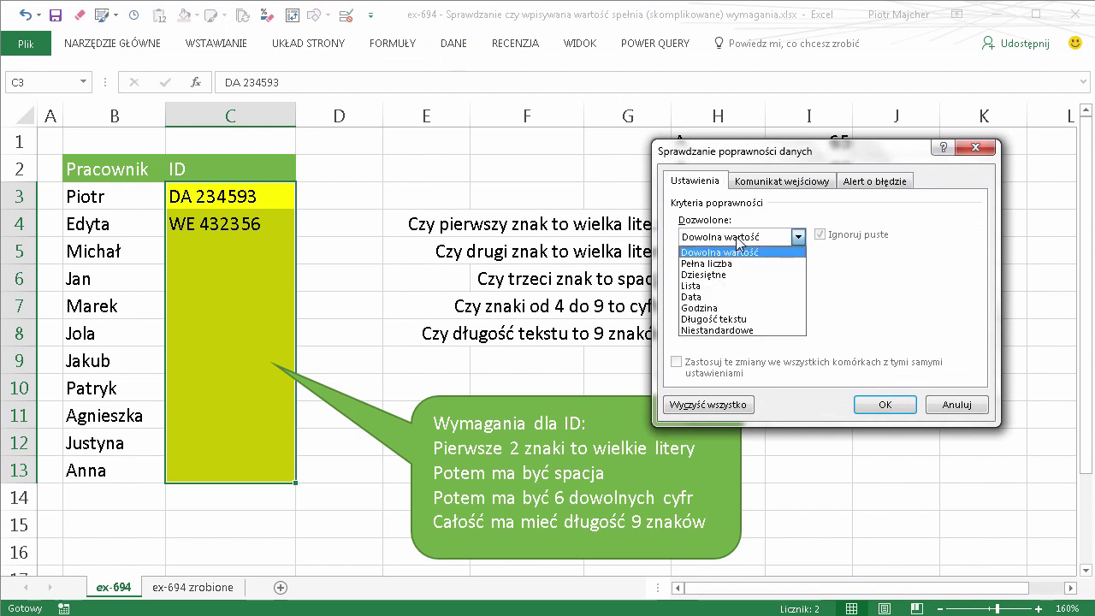
pyautogui.click(739, 336)
pyautogui.click(709, 306)
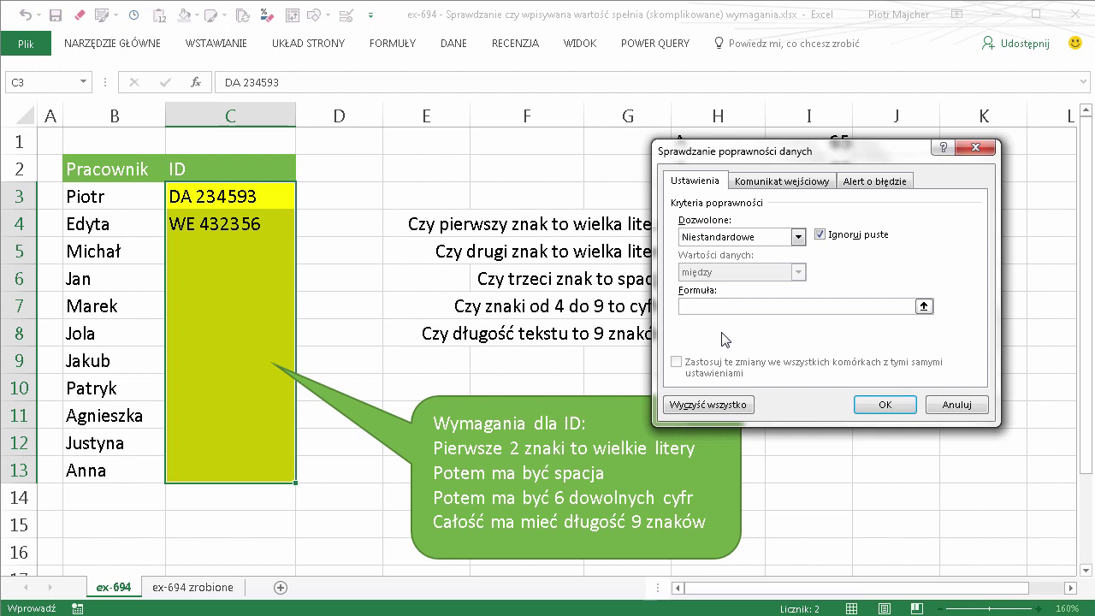
pyautogui.hotkey('ctrl', 'v')
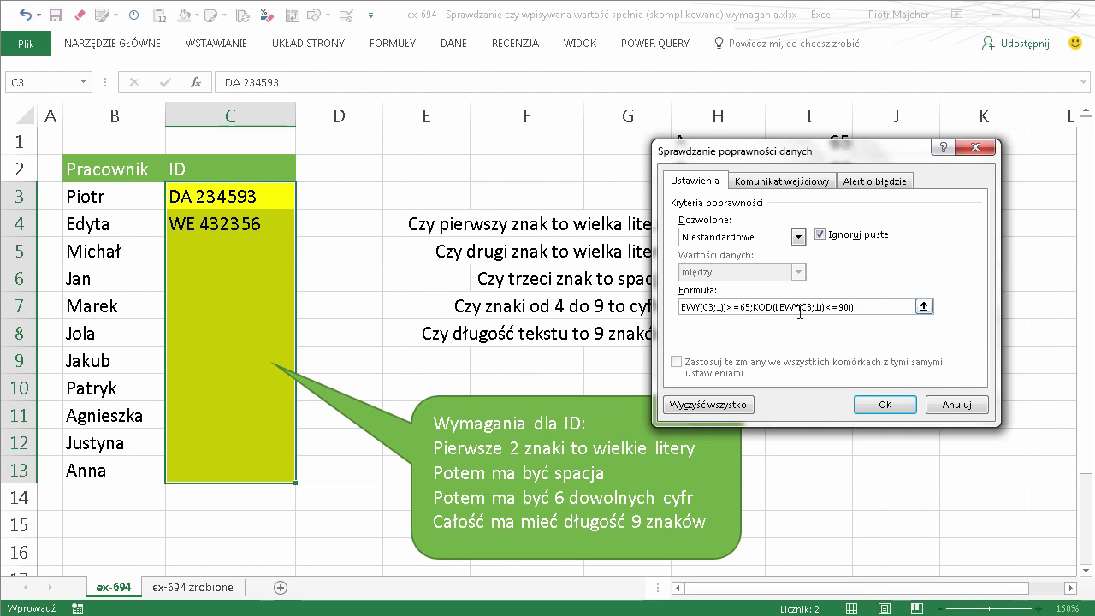
pyautogui.moveTo(184, 171); pyautogui.dragTo(182, 164)
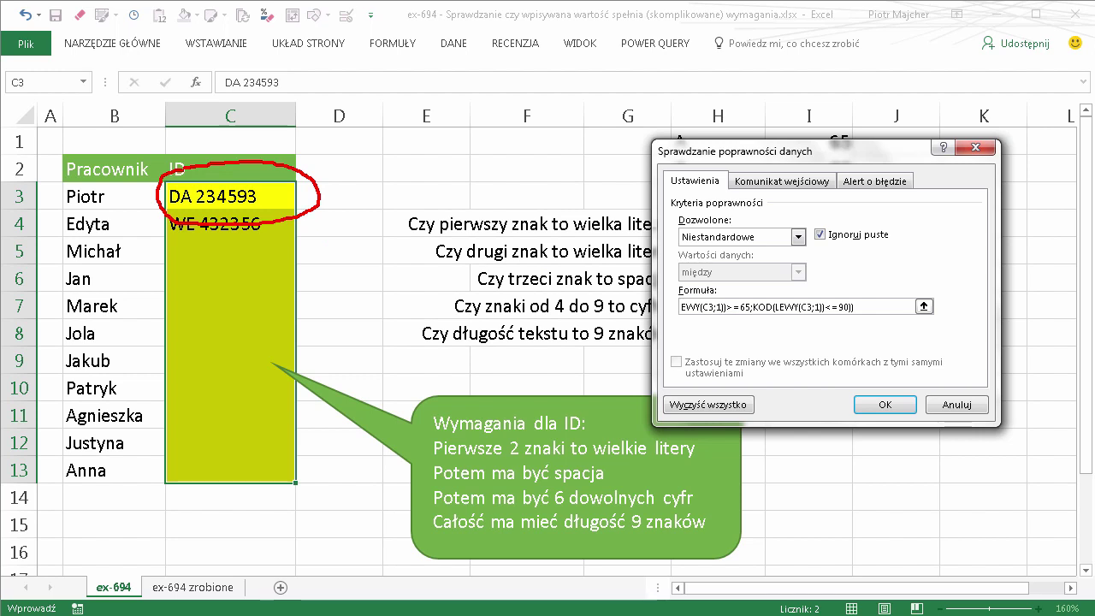
pyautogui.moveTo(231, 225)
pyautogui.mouseDown()
pyautogui.moveTo(233, 440)
pyautogui.moveTo(260, 419)
pyautogui.mouseUp()
pyautogui.press('Escape')
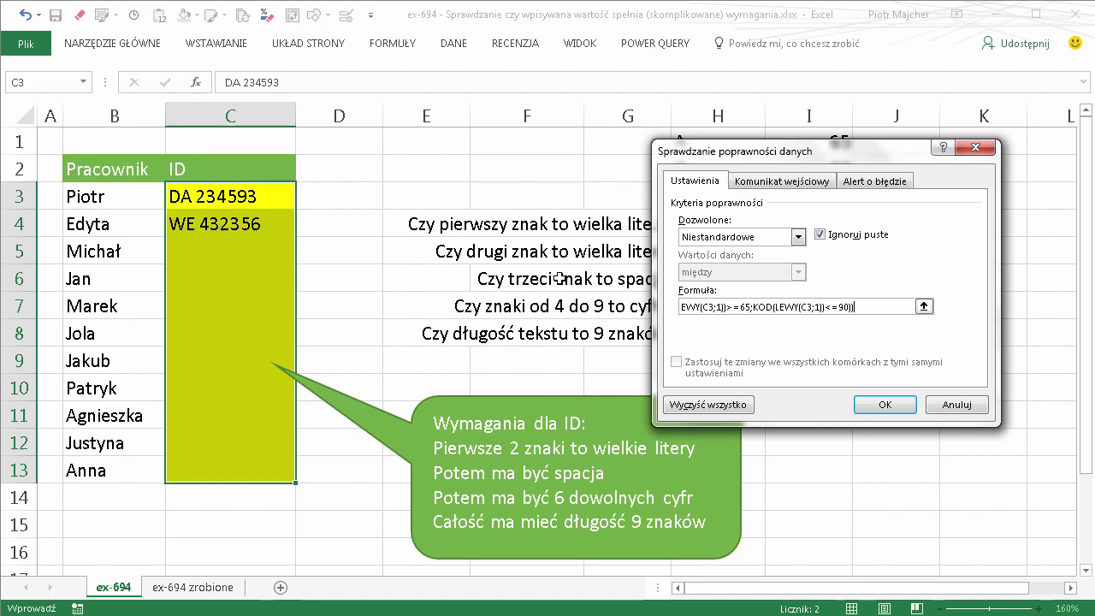
pyautogui.click(885, 404)
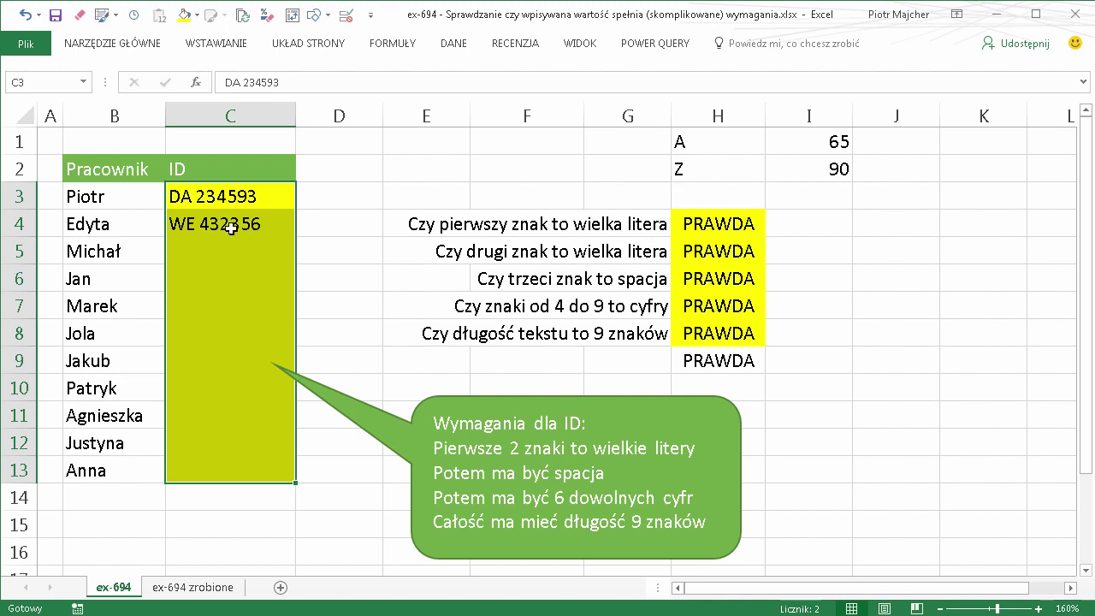
# Test the rule in C5 with the invalid IDs WE123456 and 'WE 123456'
pyautogui.click(242, 254)
pyautogui.write('we 432356')
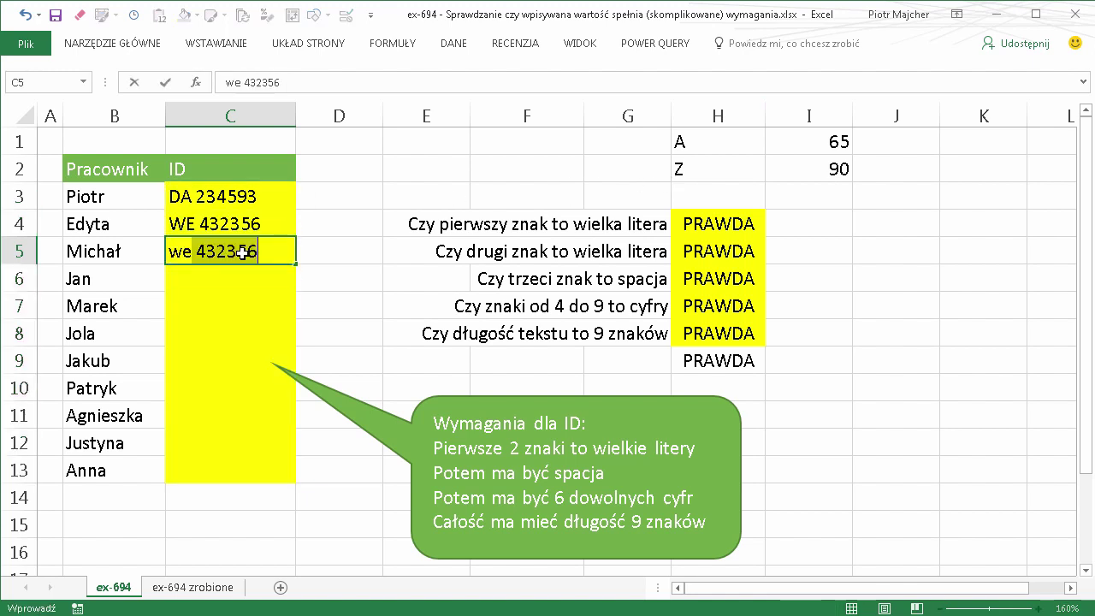
pyautogui.press('BackSpace')
pyautogui.press('BackSpace')
pyautogui.press('BackSpace')
pyautogui.write('WE')
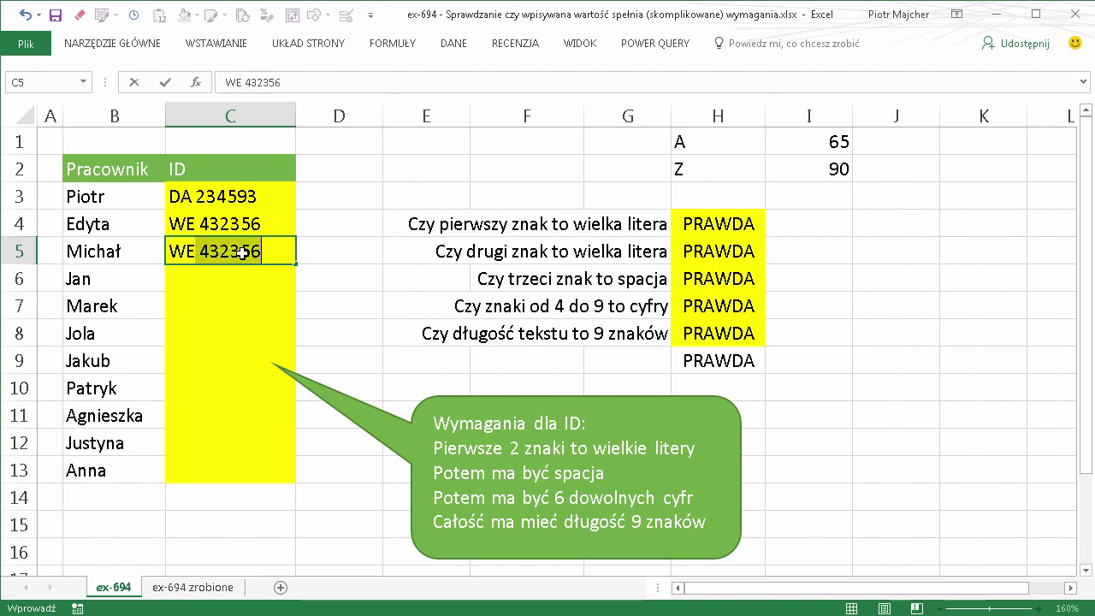
pyautogui.write('1234')
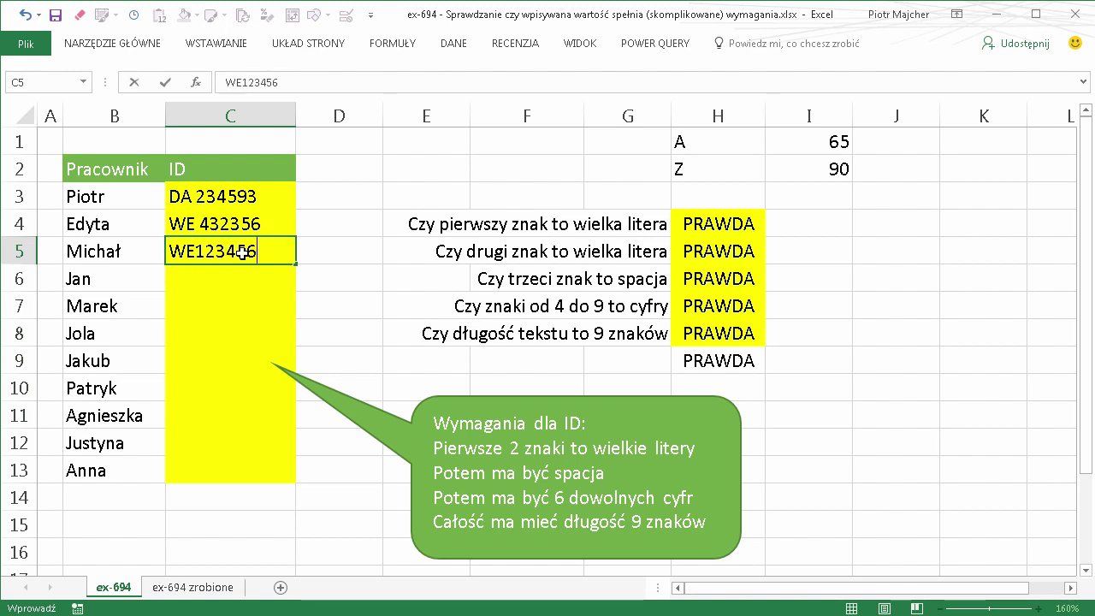
pyautogui.press('Return')
pyautogui.press('Return')
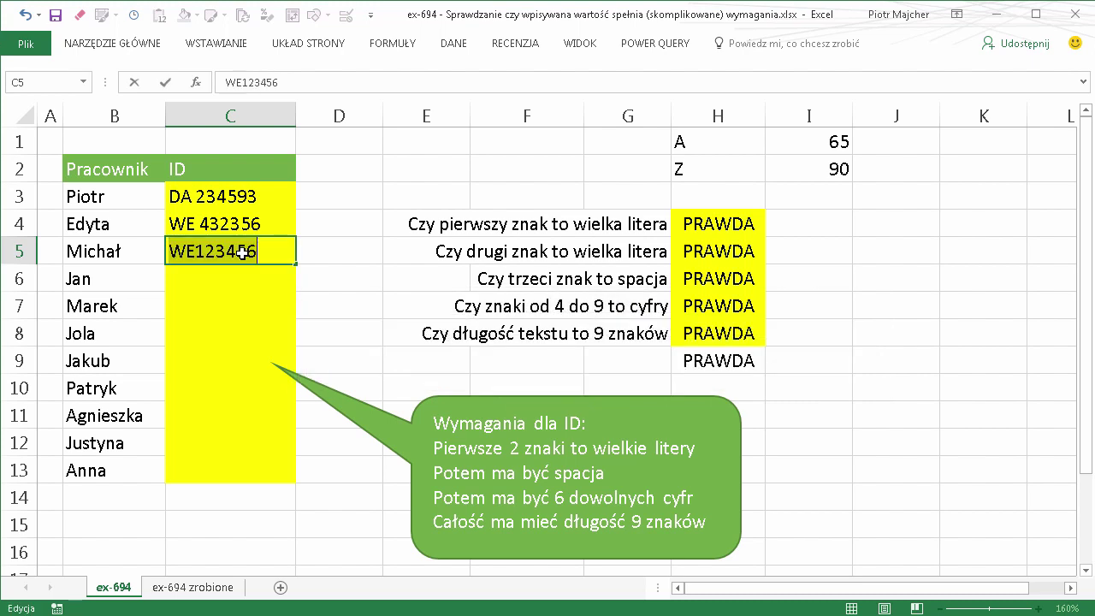
pyautogui.press('Home')
pyautogui.press('Right')
pyautogui.press('Right')
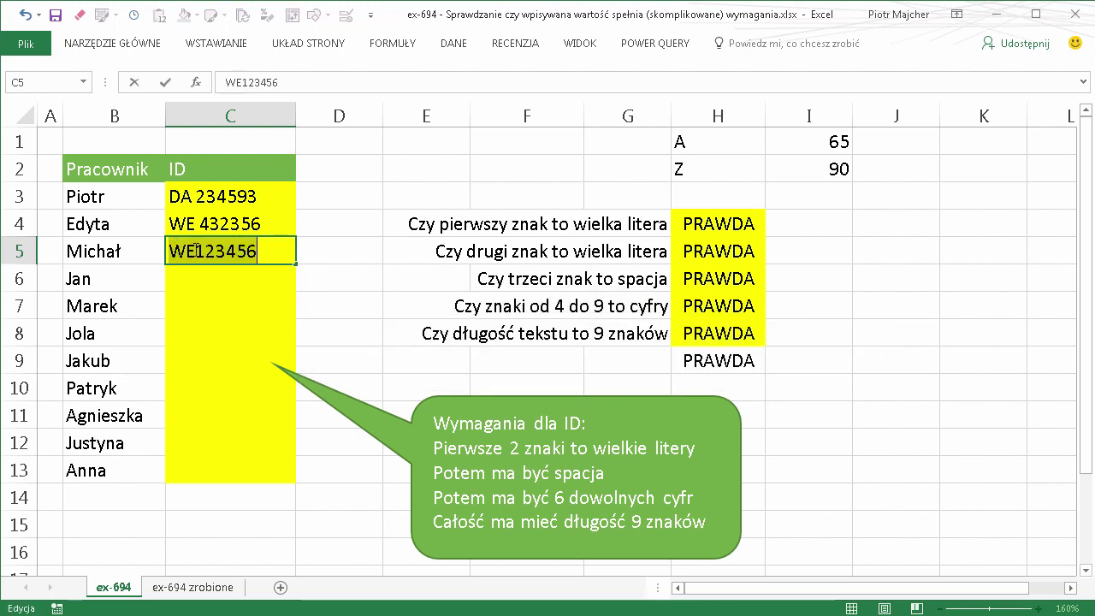
pyautogui.press('Return')
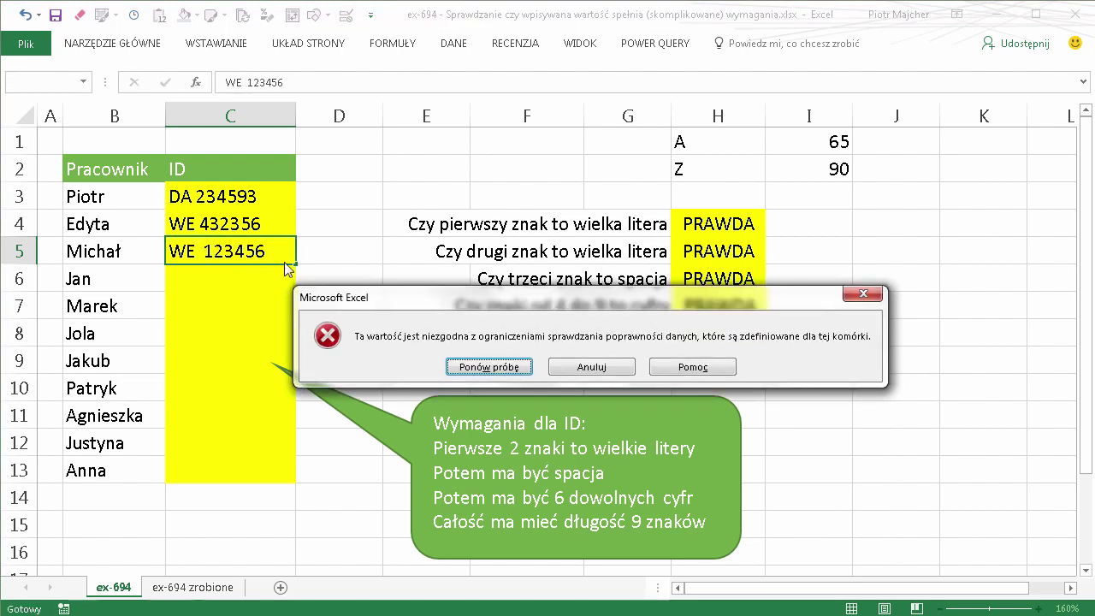
# Try lowercase 'qw 123456', then enter the valid ID 'QW 123456' in C5
pyautogui.click(500, 366)
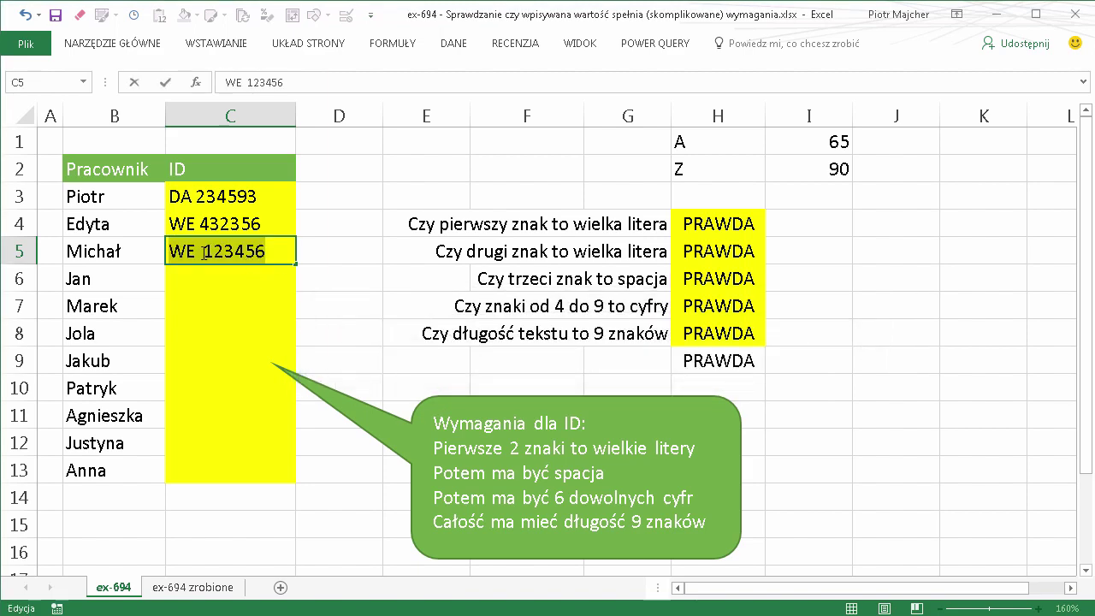
pyautogui.moveTo(204, 251); pyautogui.dragTo(95, 250)
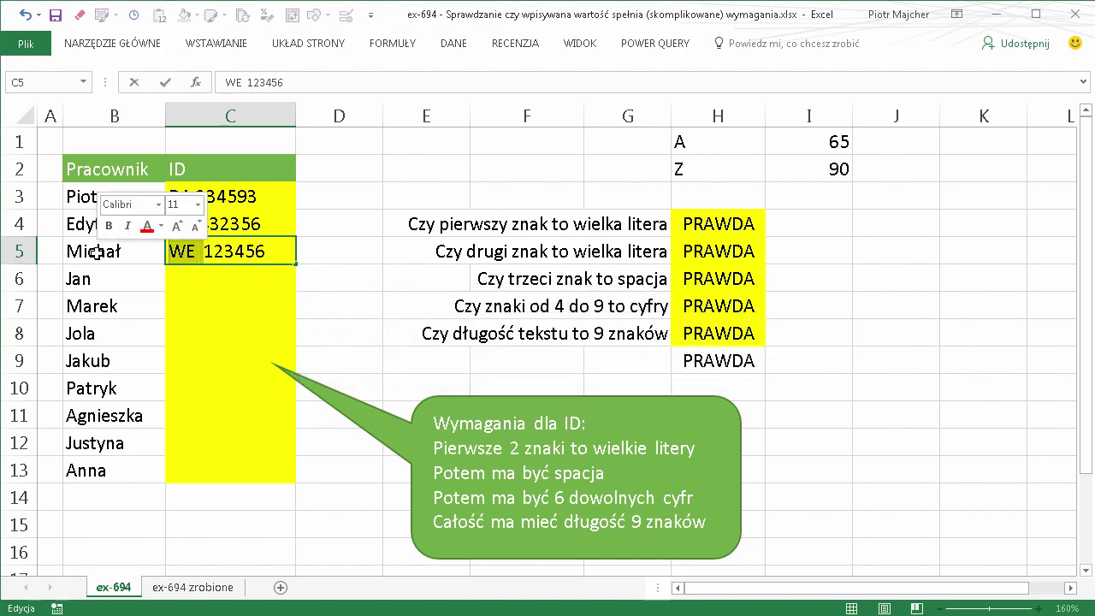
pyautogui.write('qw')
pyautogui.press('Return')
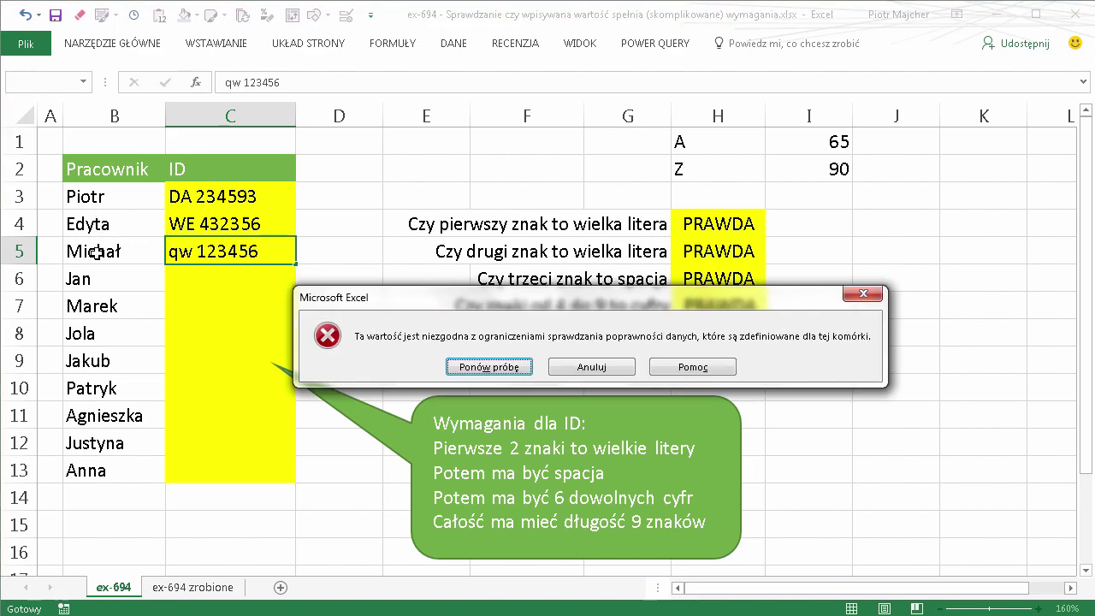
pyautogui.press('Return')
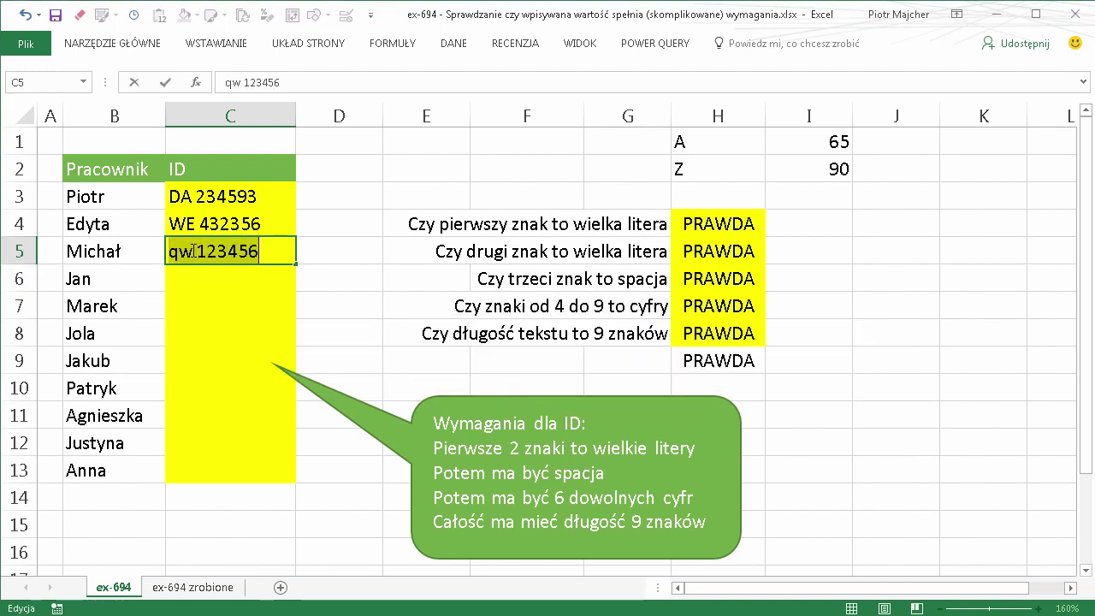
pyautogui.moveTo(194, 250); pyautogui.dragTo(162, 250)
pyautogui.write('QW')
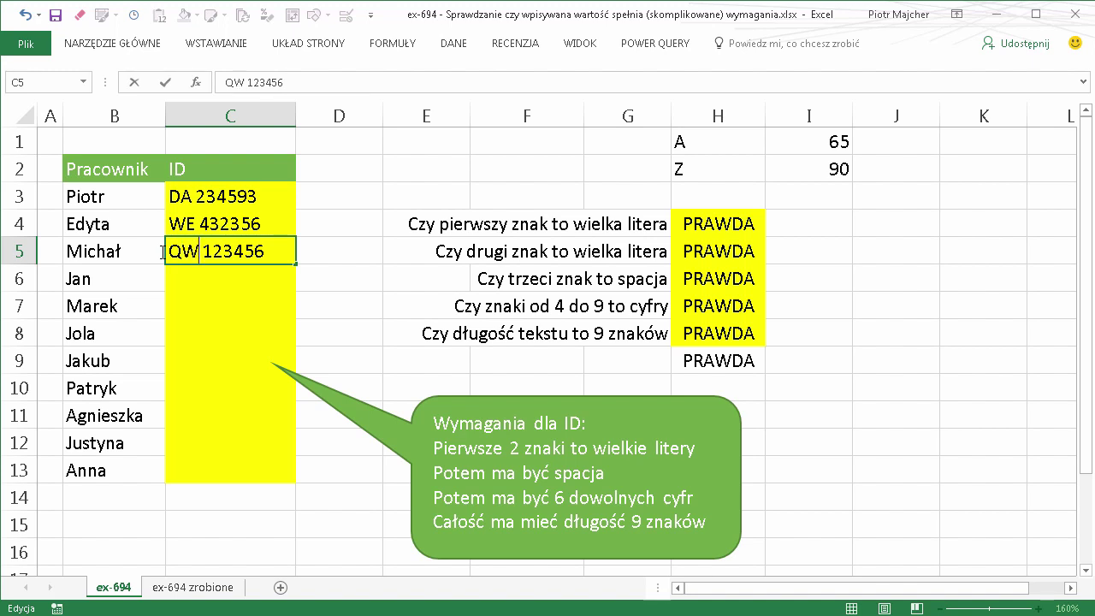
pyautogui.press('Return')
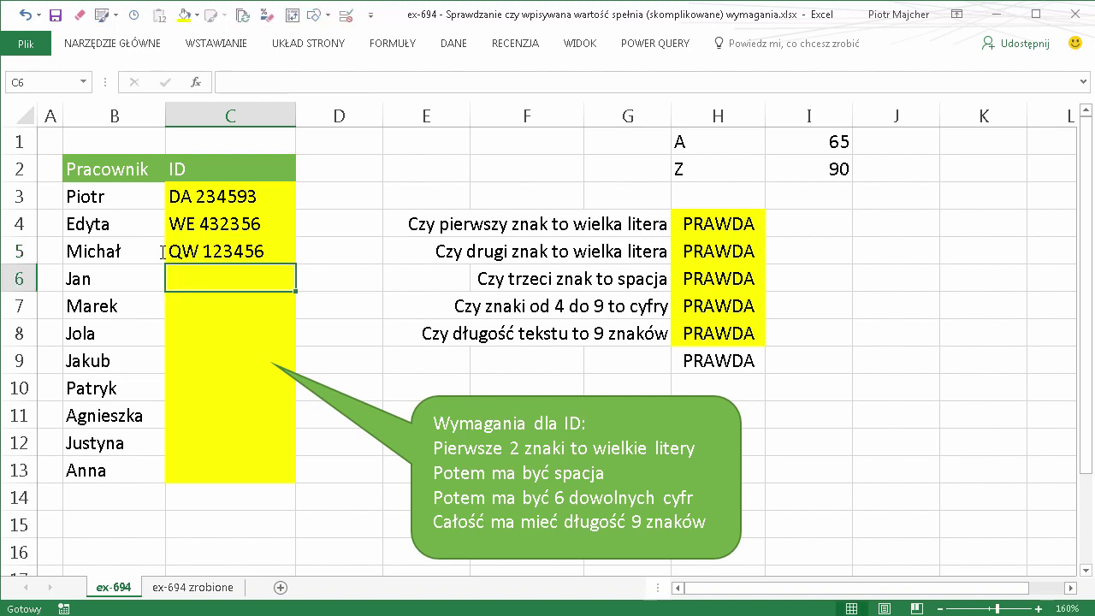